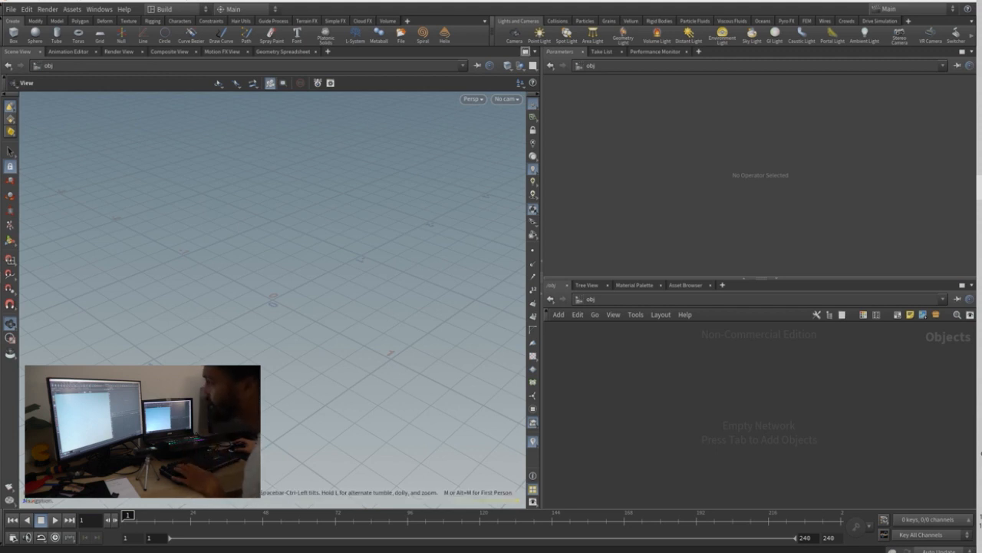
click(99, 9)
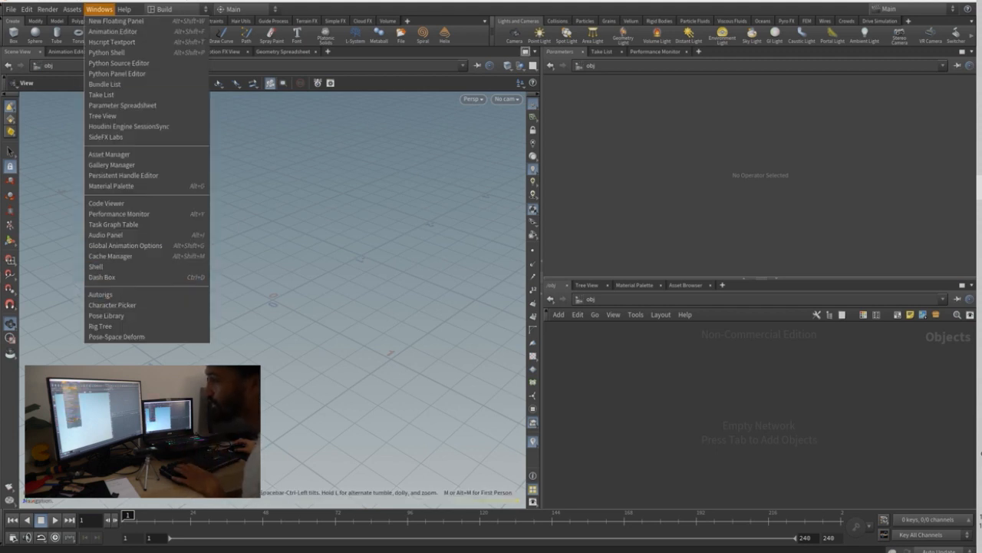
click(171, 9)
click(170, 9)
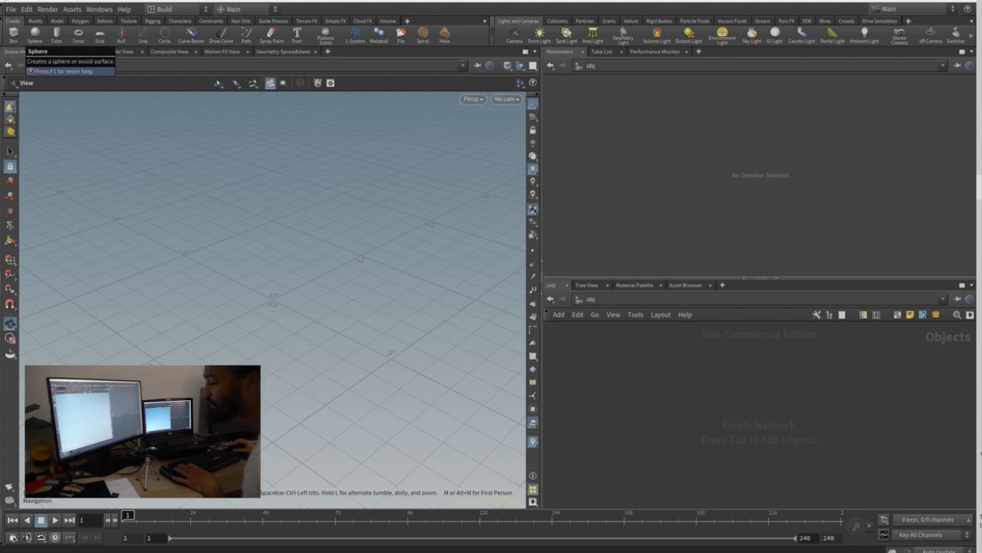
- Place a sphere object at the scene origin, look inside its geometry network, and delete the object again
click(35, 34)
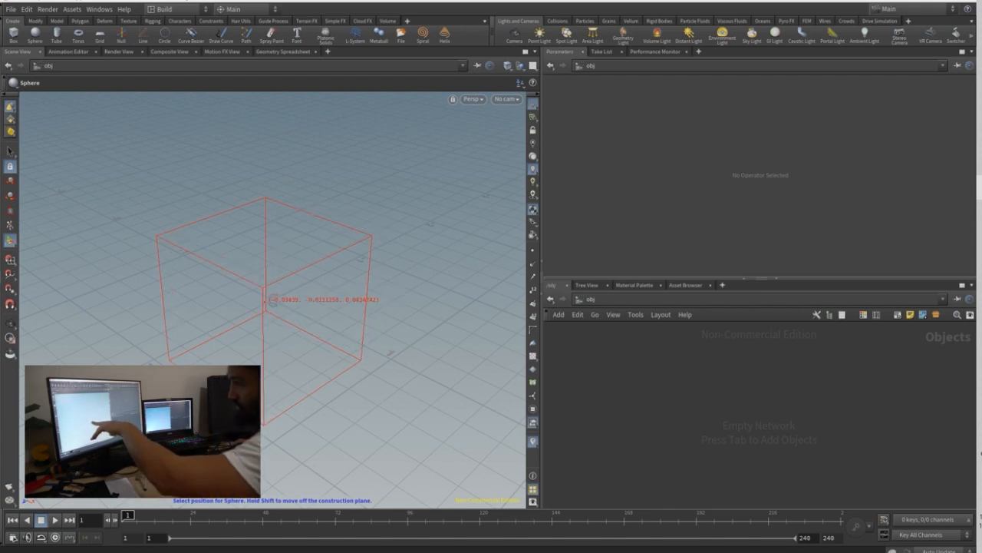
click(265, 299)
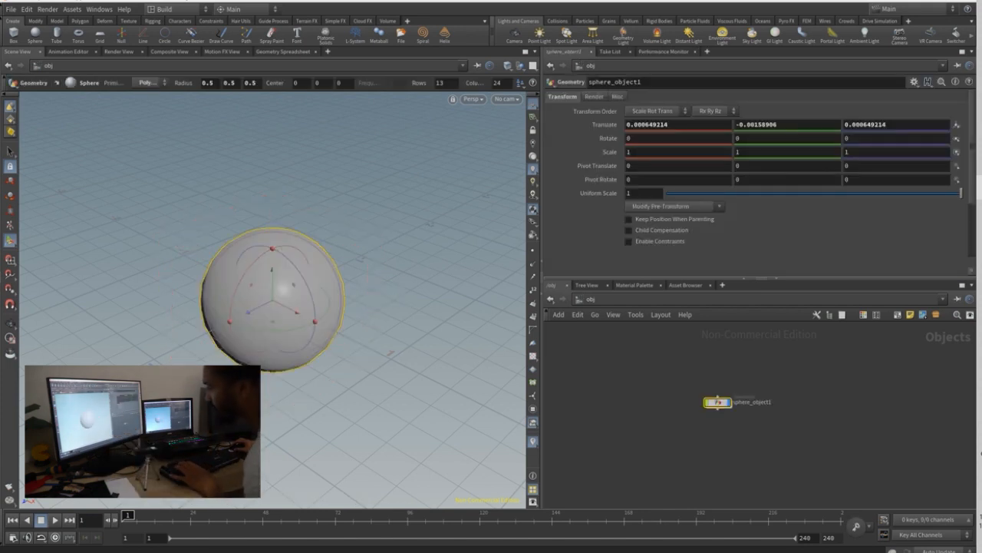
drag(718, 401, 654, 393)
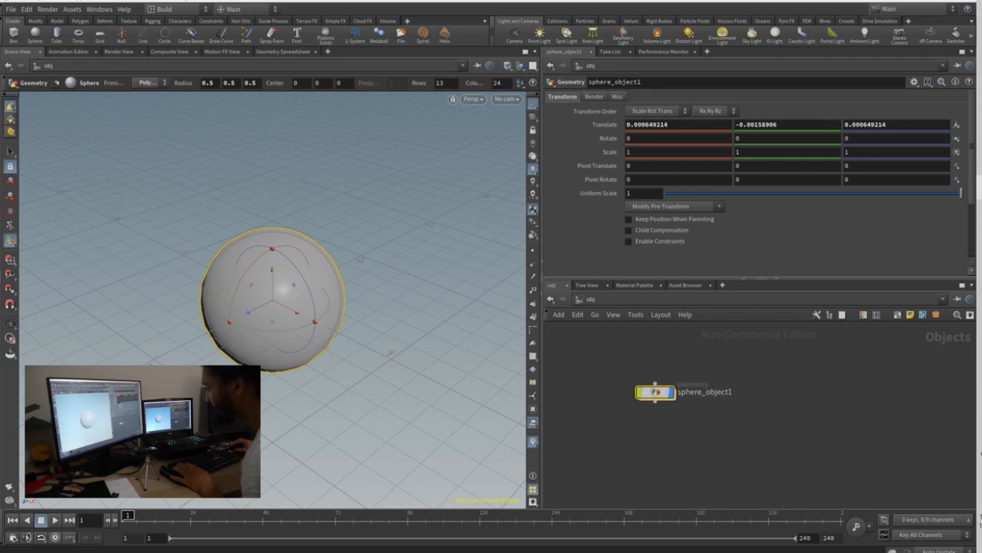
double_click(654, 392)
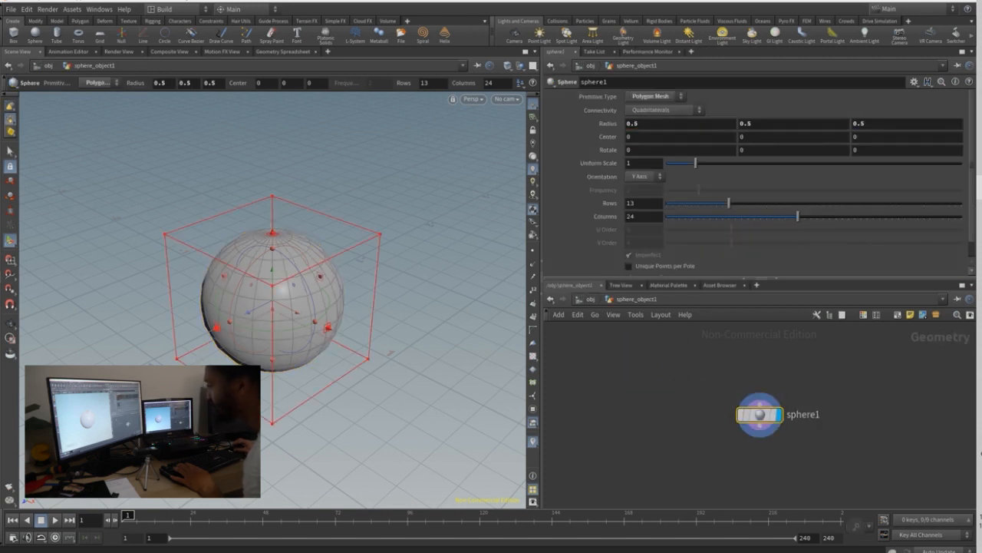
drag(760, 414, 706, 404)
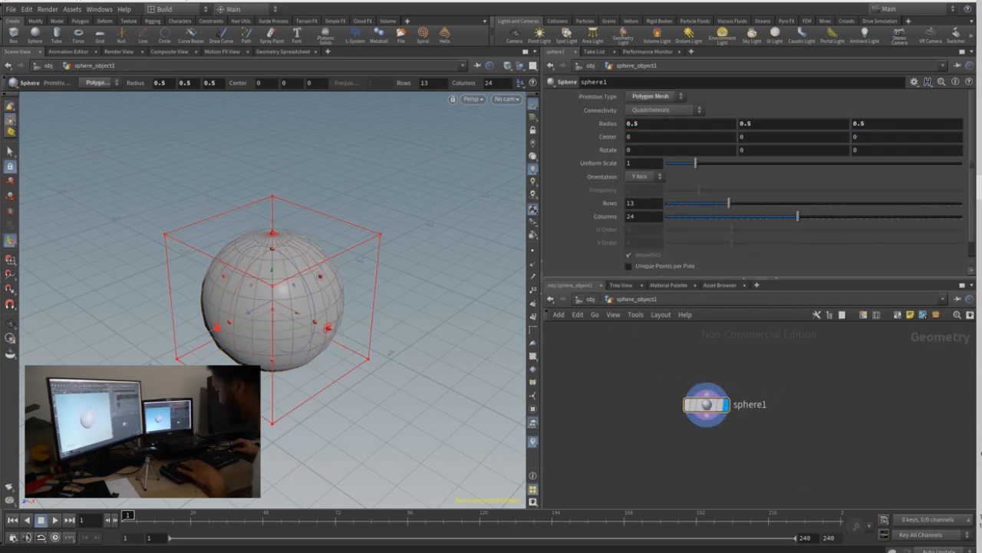
key(u)
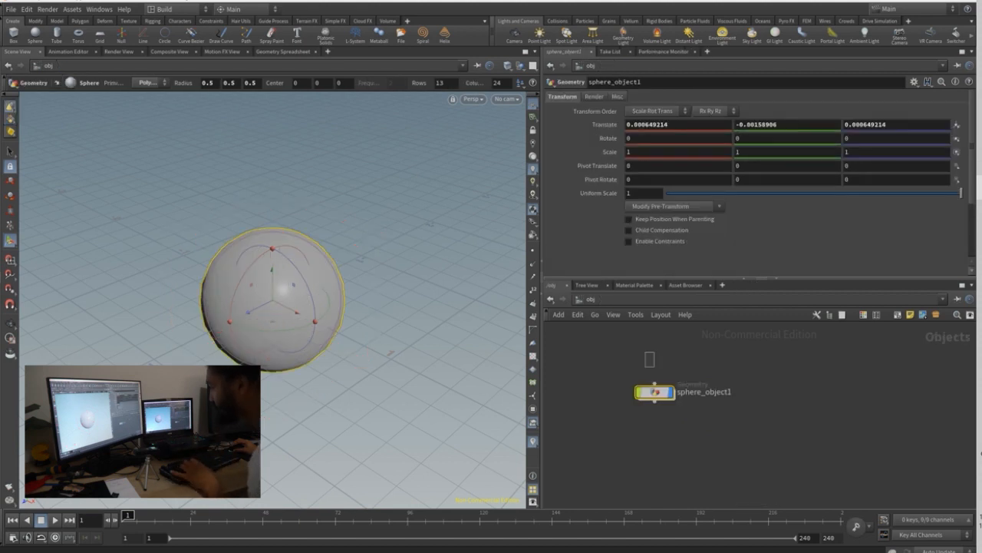
key(Delete)
key(Tab)
text(geo)
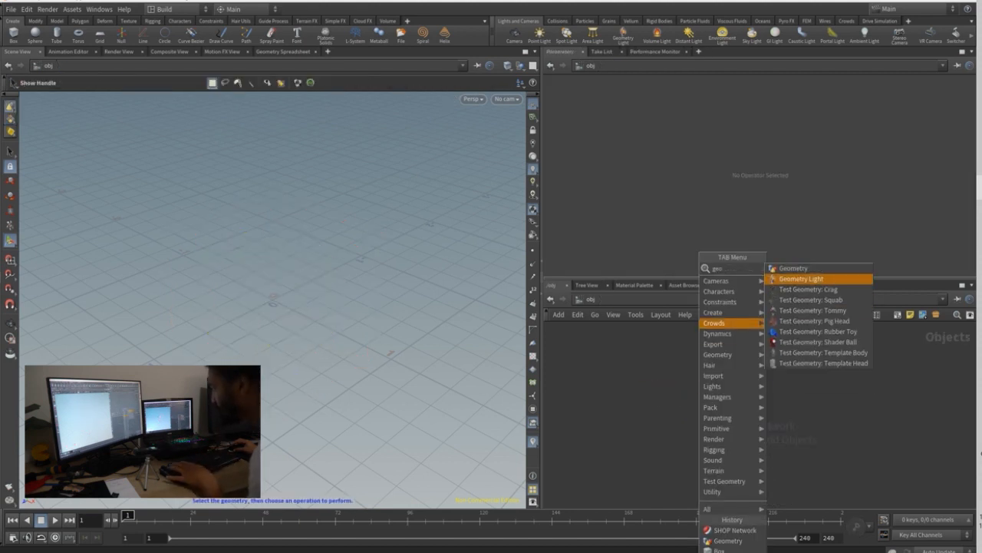
key(Escape)
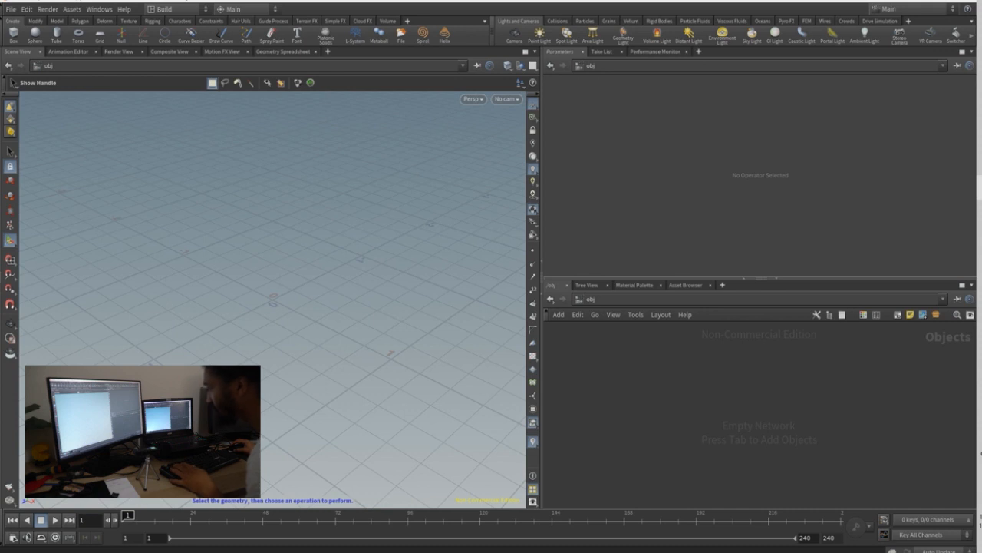
key(Tab)
key(Tab)
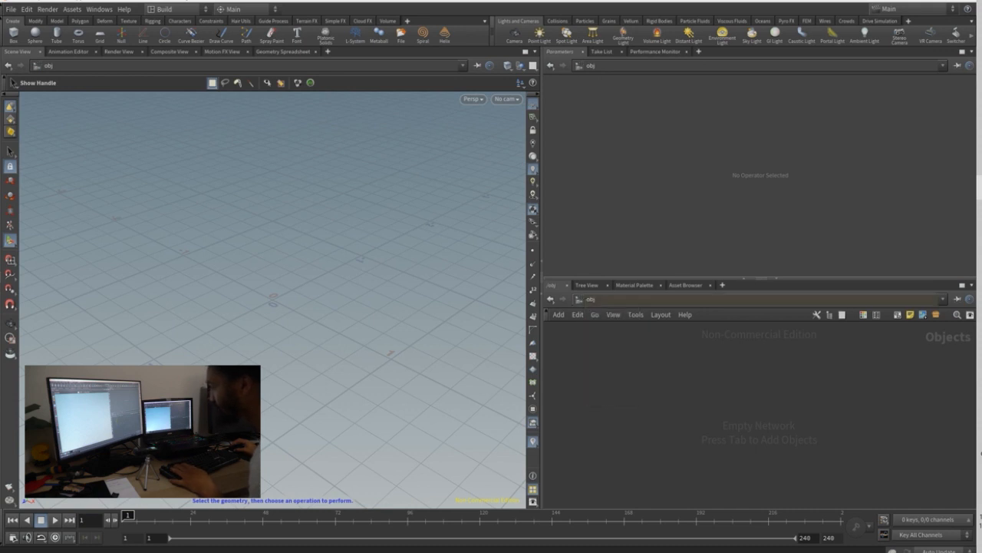
- Add an empty Geometry object to the scene's object network and enter its inner network
key(Tab)
text(geo)
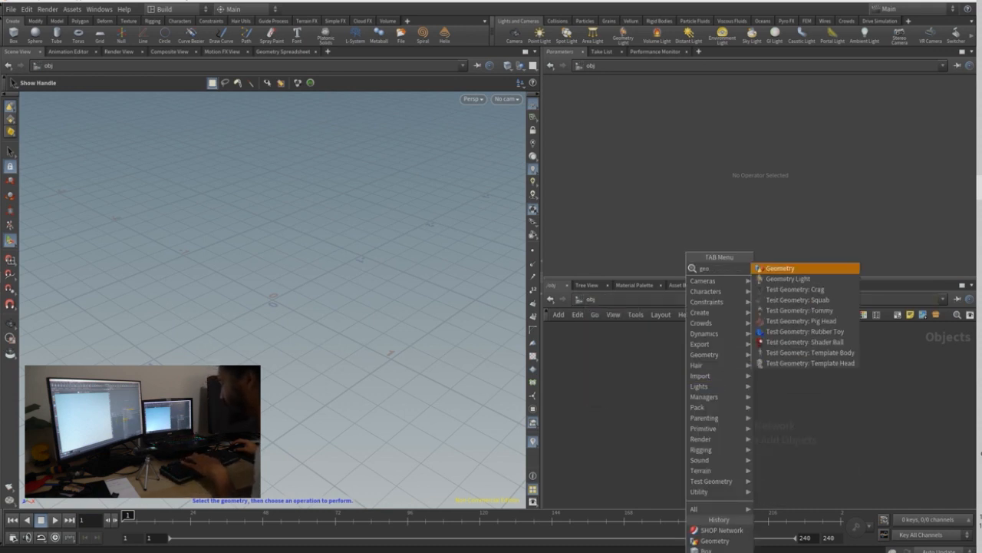
click(781, 268)
click(704, 389)
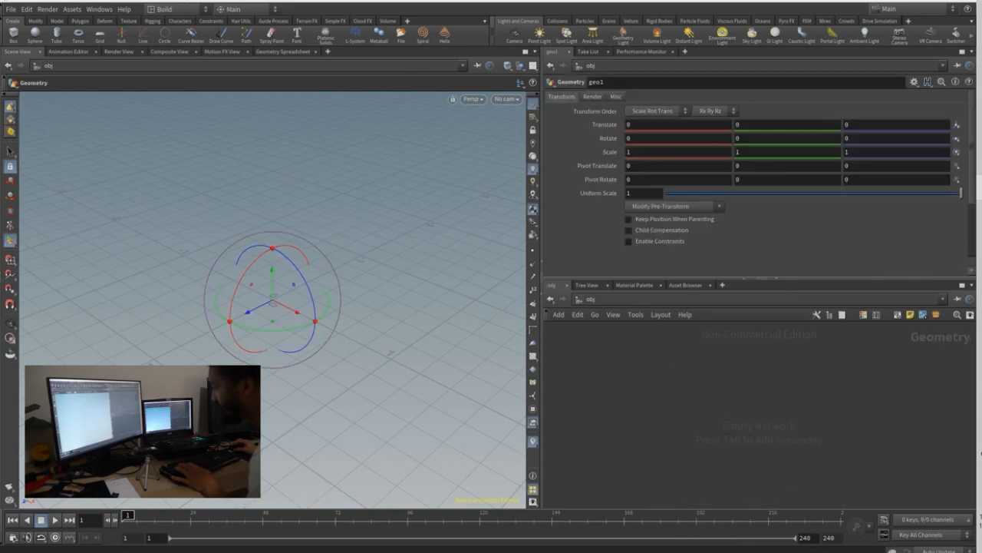
double_click(703, 388)
key(Tab)
text(sher)
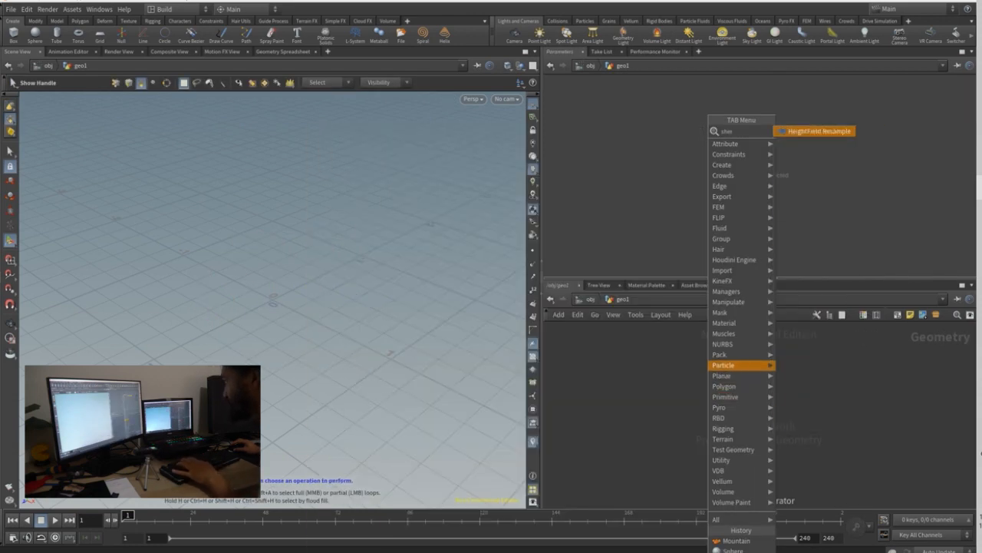
key(Escape)
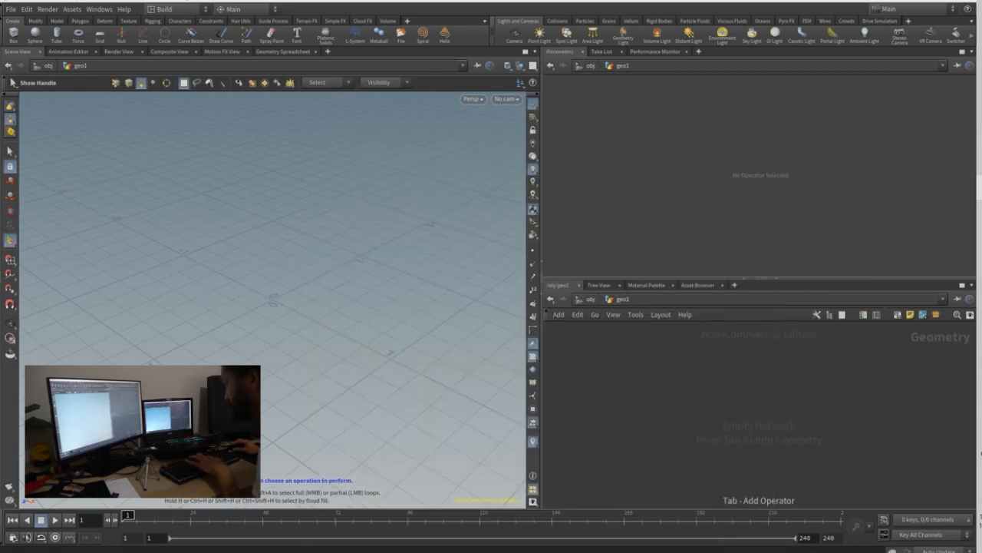
key(Tab)
text(ass)
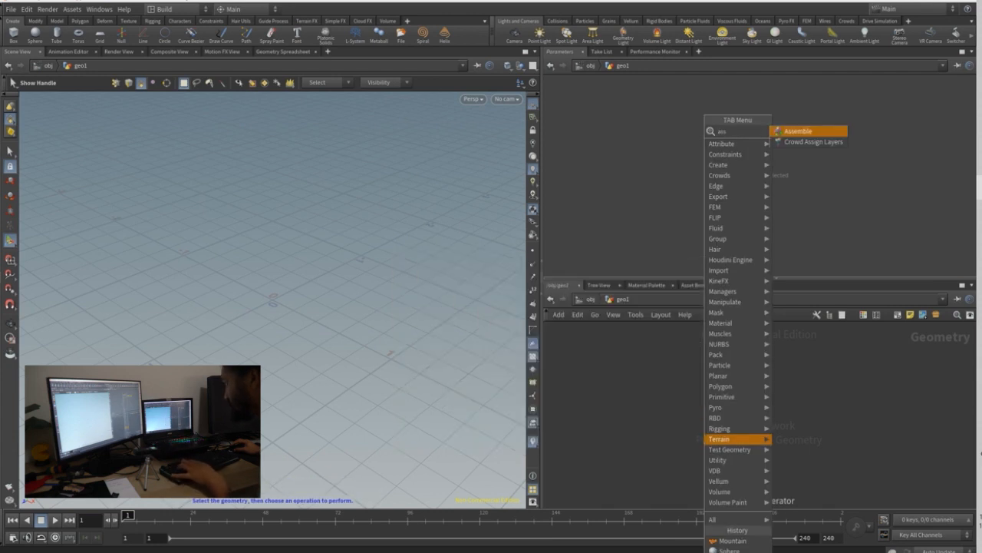
key(Escape)
- Add a Sphere node to the empty network inside the Geometry object
key(Tab)
text(a)
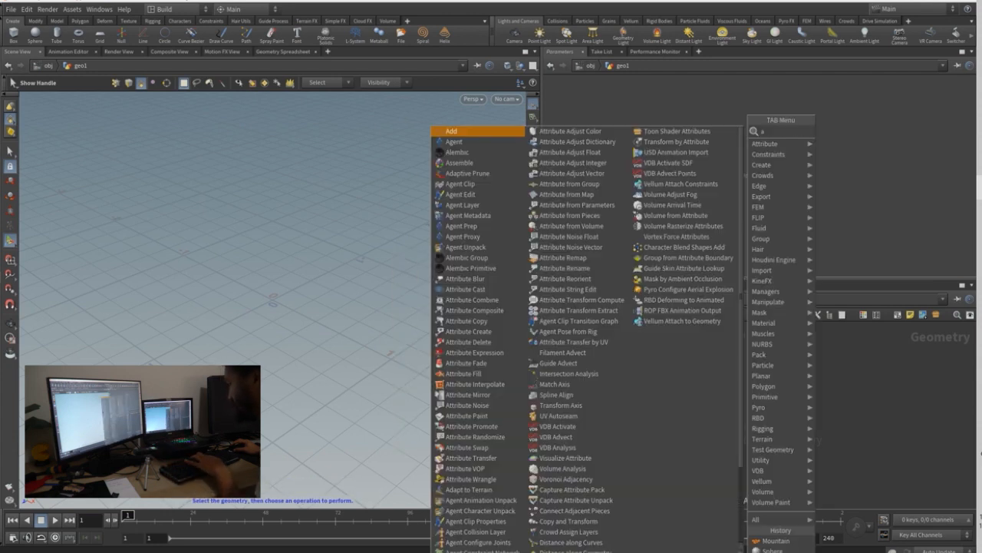
key(BackSpace)
text(sp)
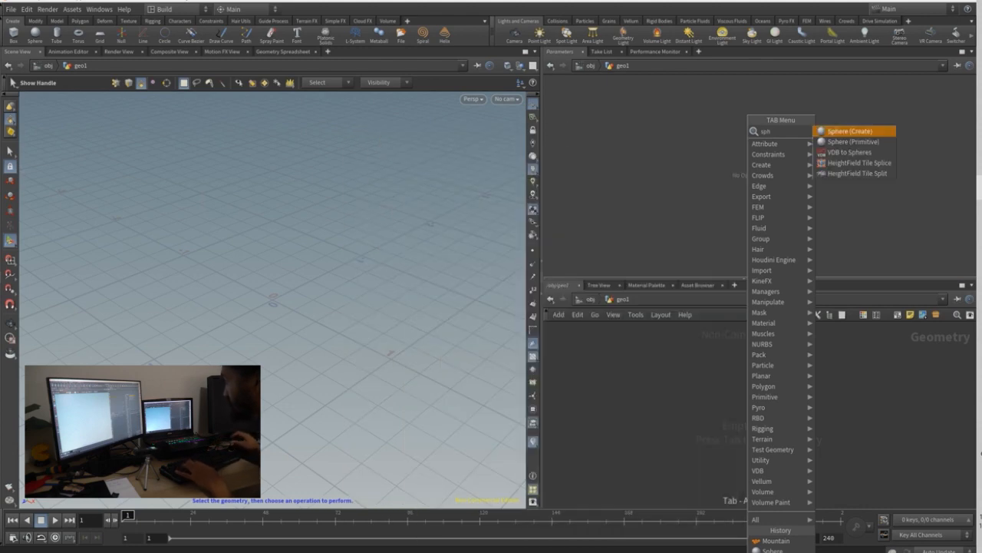
text(h)
key(Return)
click(695, 384)
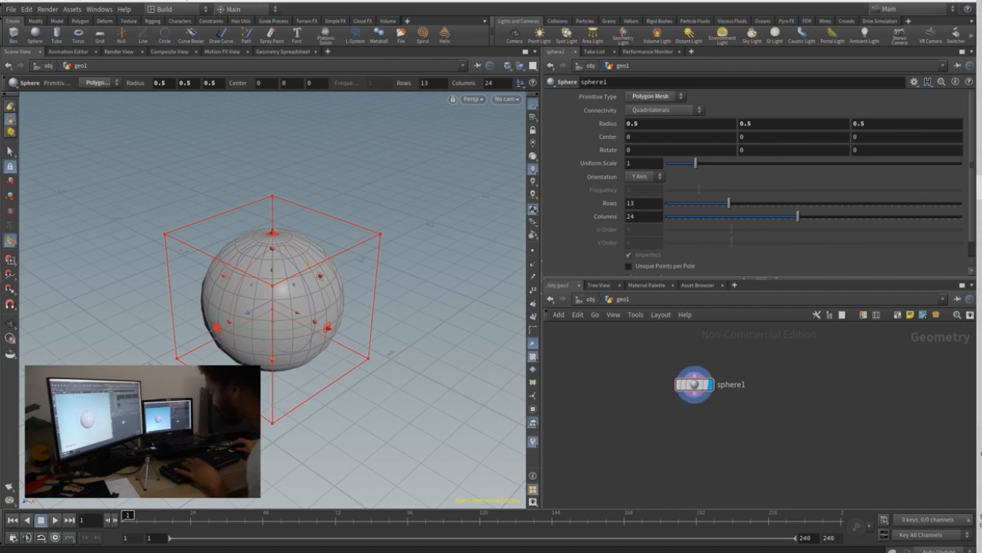
- Set the sphere's rows to 26 and its columns to 48 in the Geometry object's network
key(u)
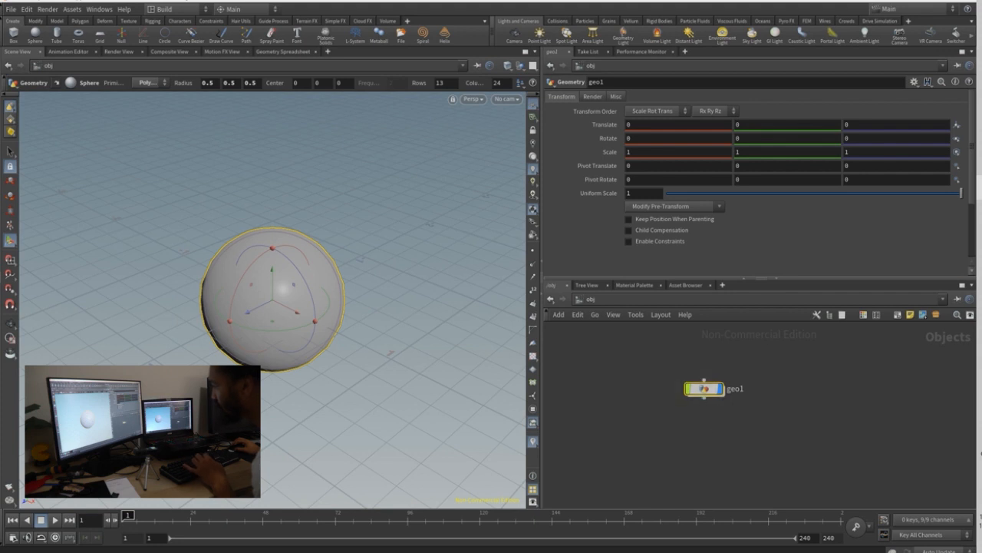
double_click(704, 388)
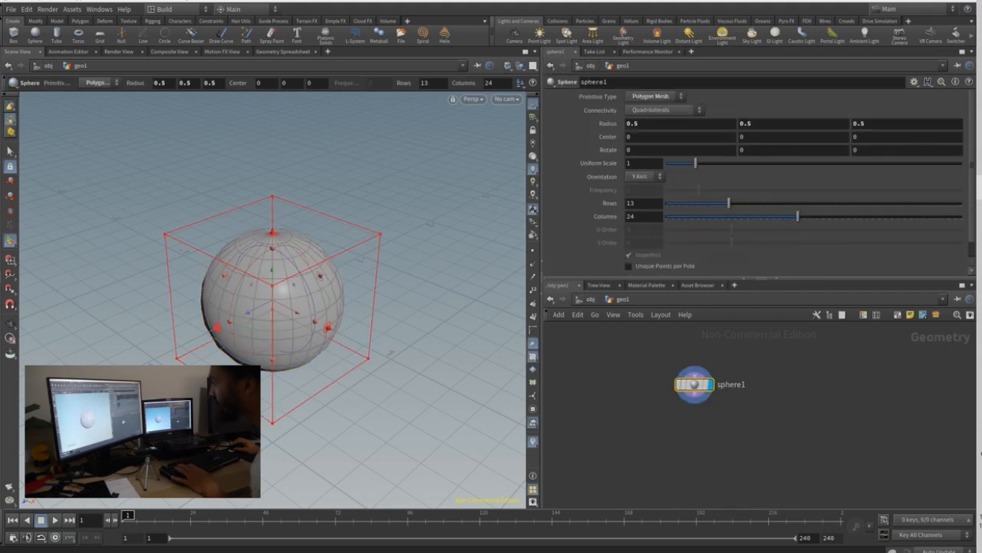
drag(639, 204, 611, 216)
text(26)
key(Return)
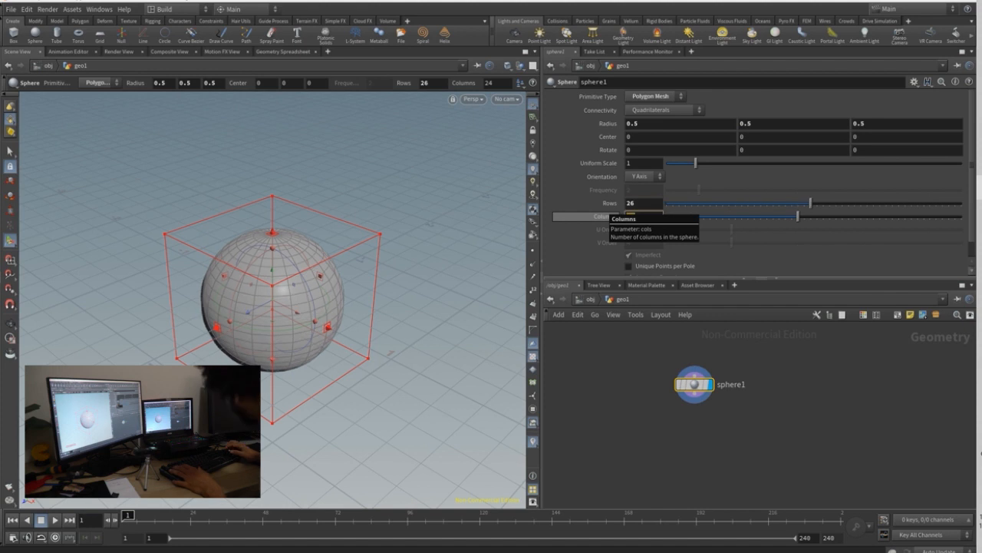
click(643, 216)
text(48)
key(Return)
- Add a Mountain node below the sphere node, connect it to the sphere's output, and display its result
key(Tab)
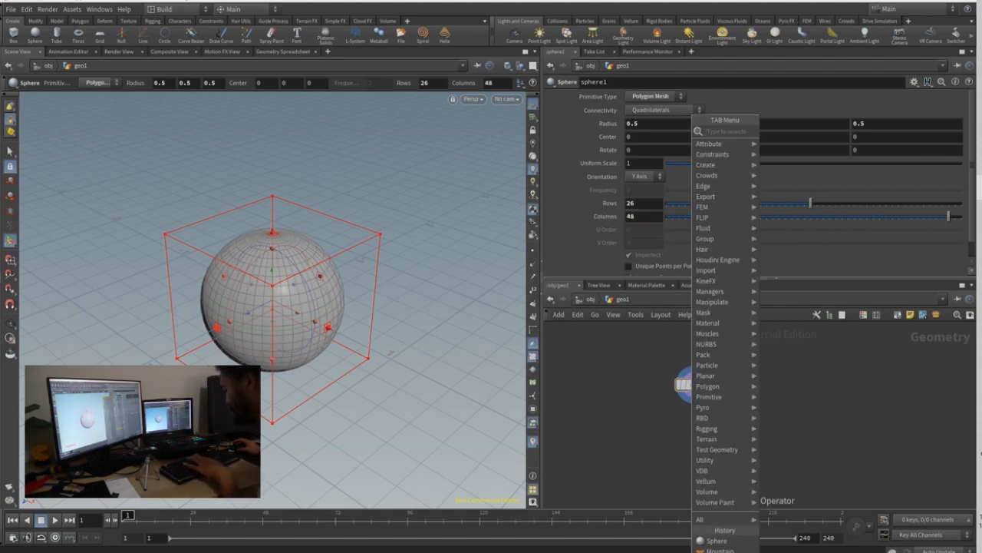
text(mou)
key(Return)
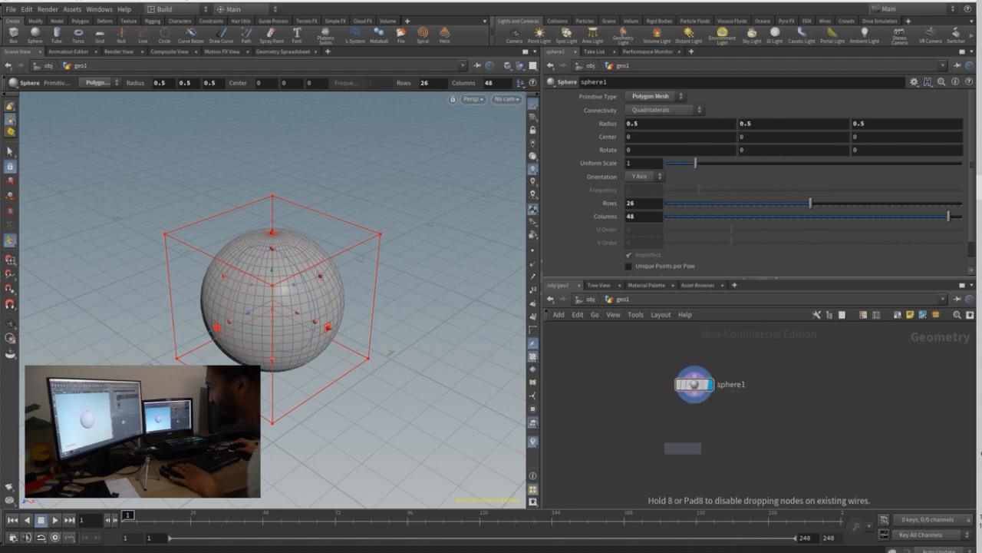
click(689, 446)
click(688, 436)
click(688, 437)
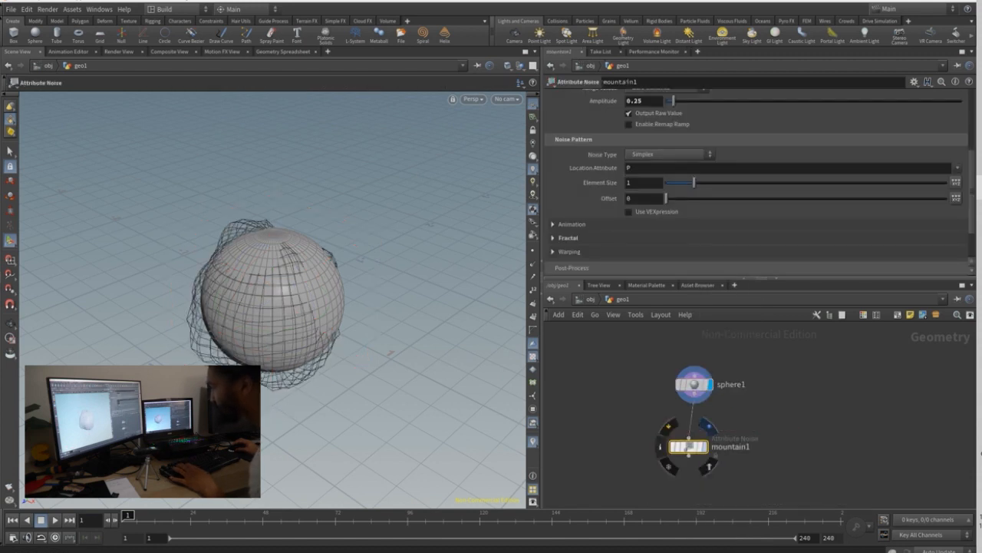
click(710, 427)
drag(689, 446, 695, 444)
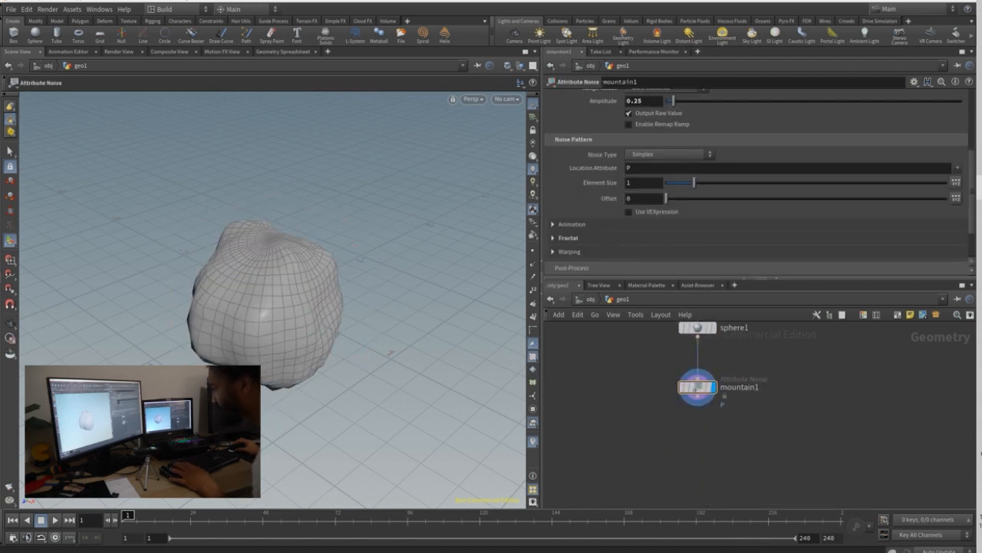
- Add a Copy and Transform node below the mountain node, connected to its output
key(Tab)
text(co)
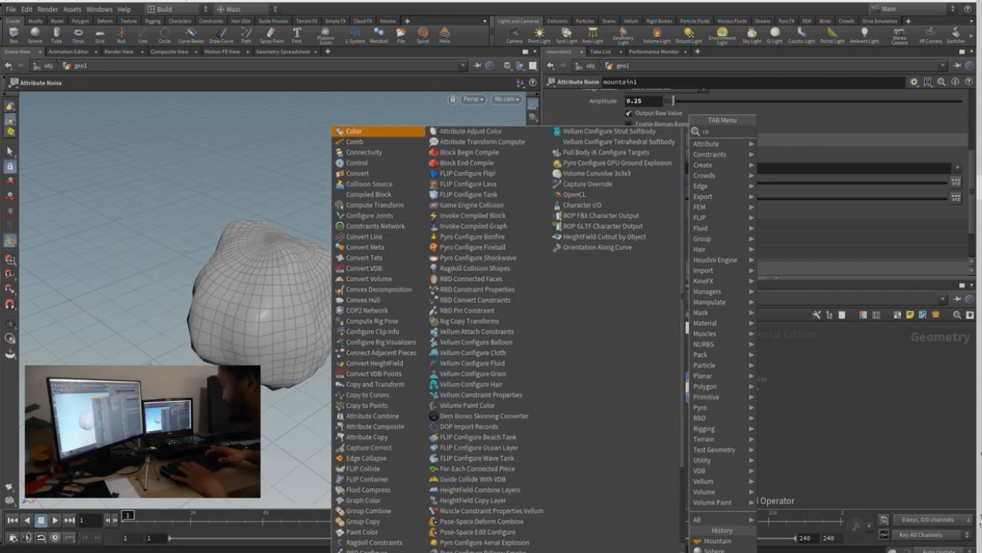
text(py)
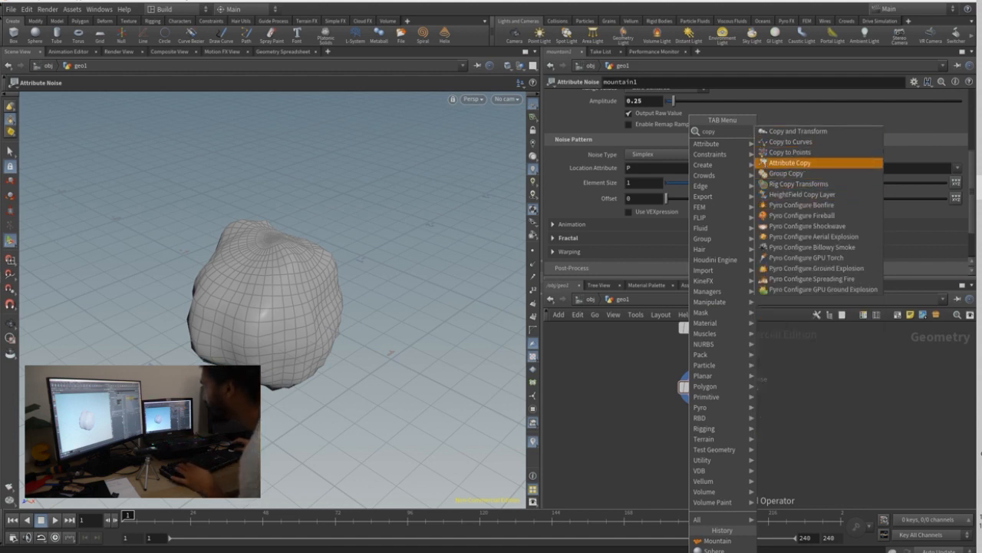
key(Return)
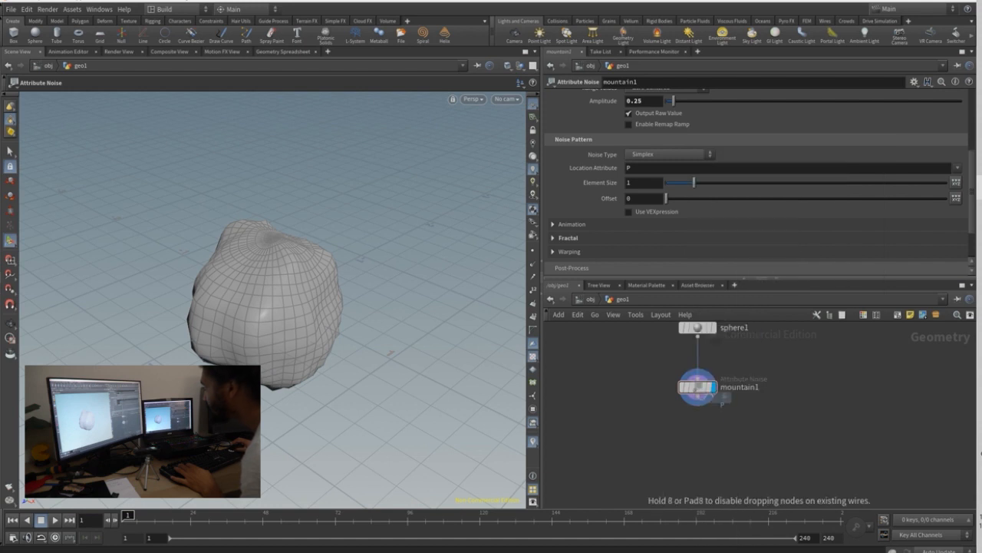
click(697, 440)
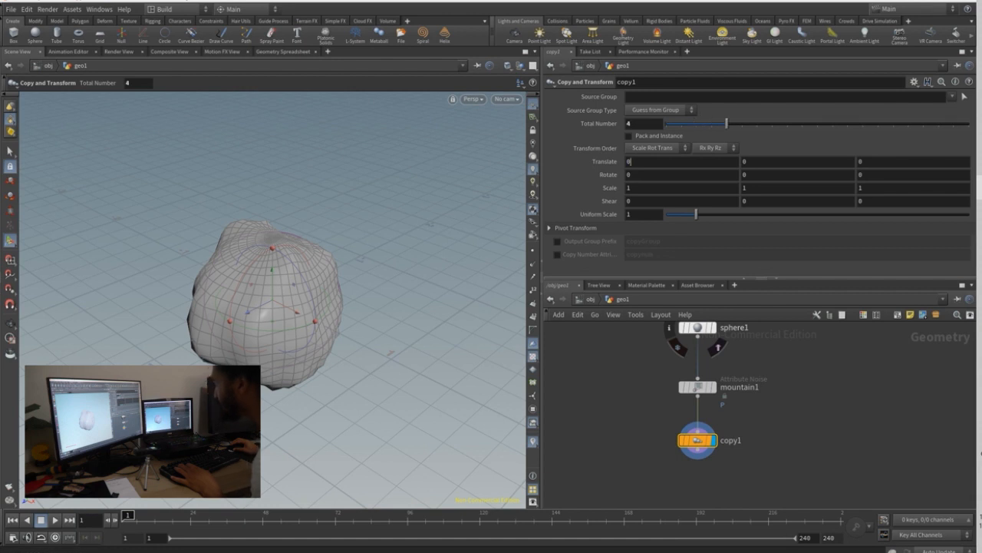
- Set the Copy and Transform node to a total number of 4 with an X translation of 2
double_click(631, 162)
text(2)
key(Return)
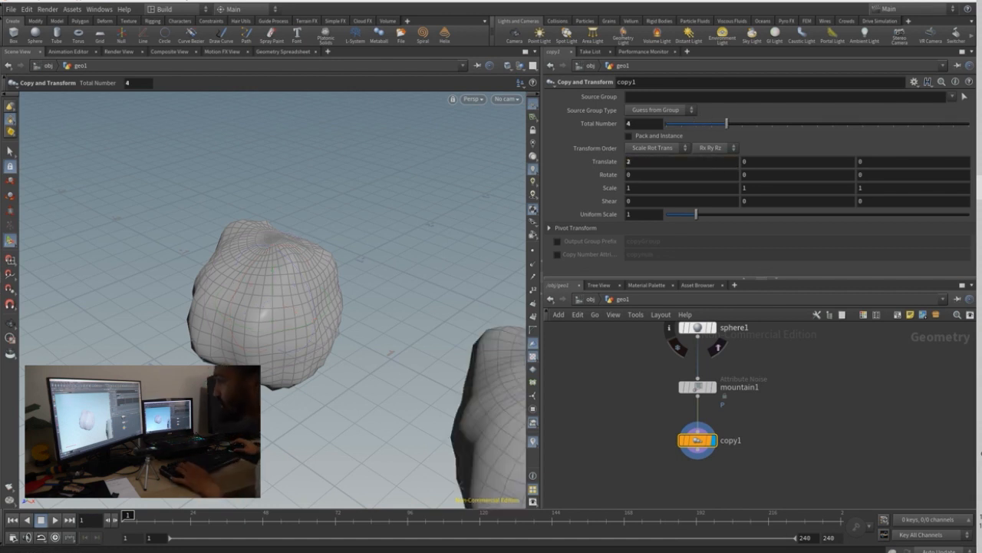
- Examine the spacing and shape of the row of copied rocks in the 3D view
key(Escape)
scroll(269, 299, down, 5)
middle_drag(337, 300, 229, 267)
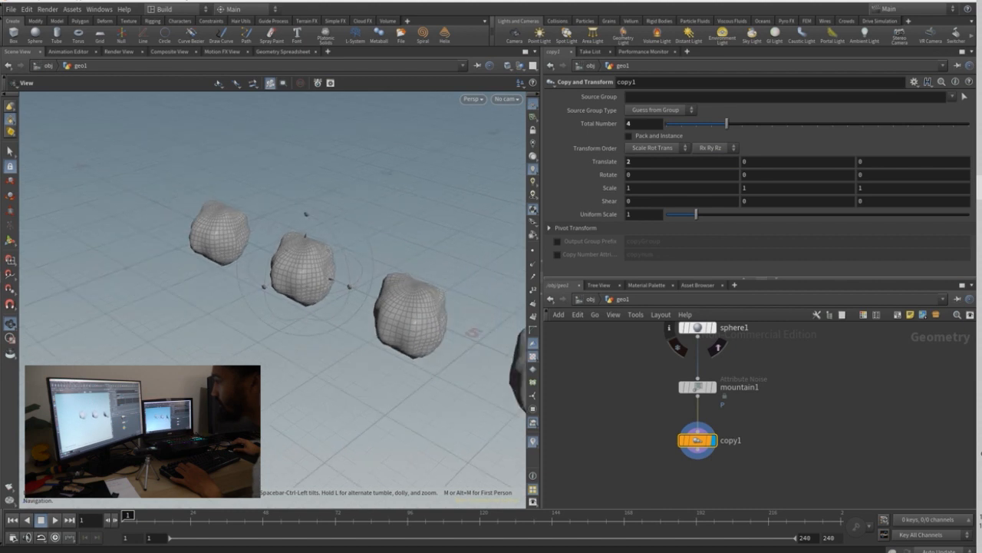
drag(228, 266, 330, 261)
middle_drag(330, 260, 187, 256)
scroll(228, 231, down, 4)
drag(228, 231, 207, 253)
scroll(218, 249, up, 3)
key(Return)
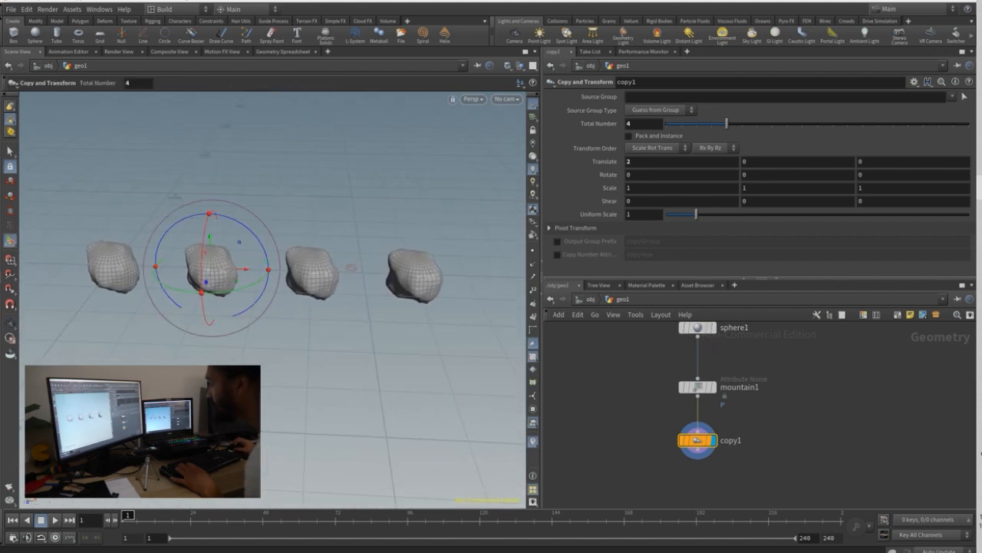
- Add a second Mountain node below the Copy and Transform node, connect it to that node's output, and display its result
key(Tab)
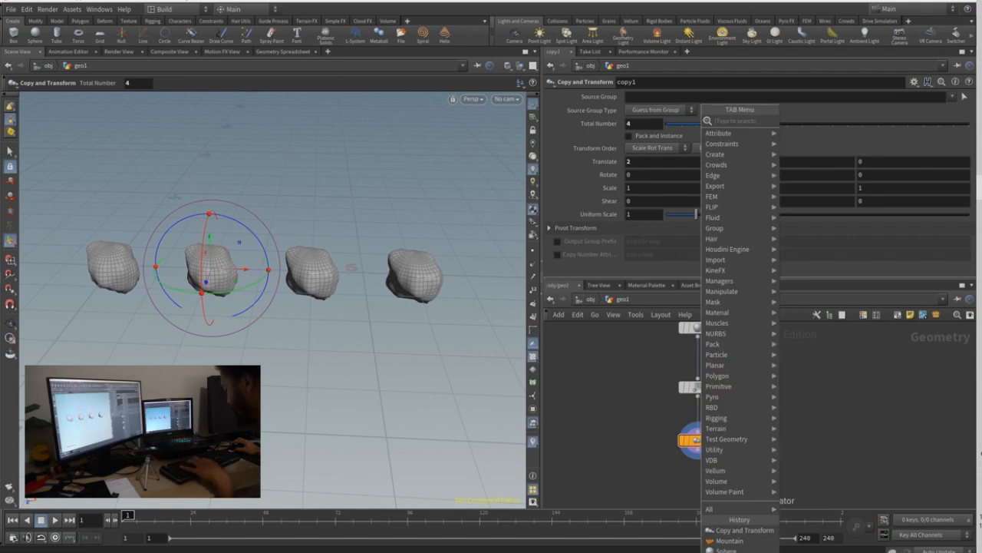
text(mou)
key(Return)
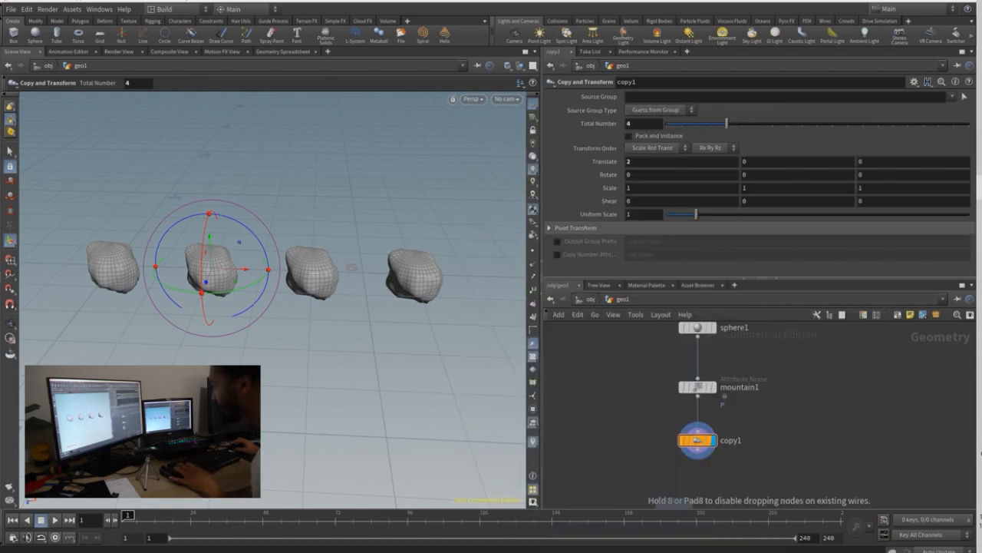
click(695, 482)
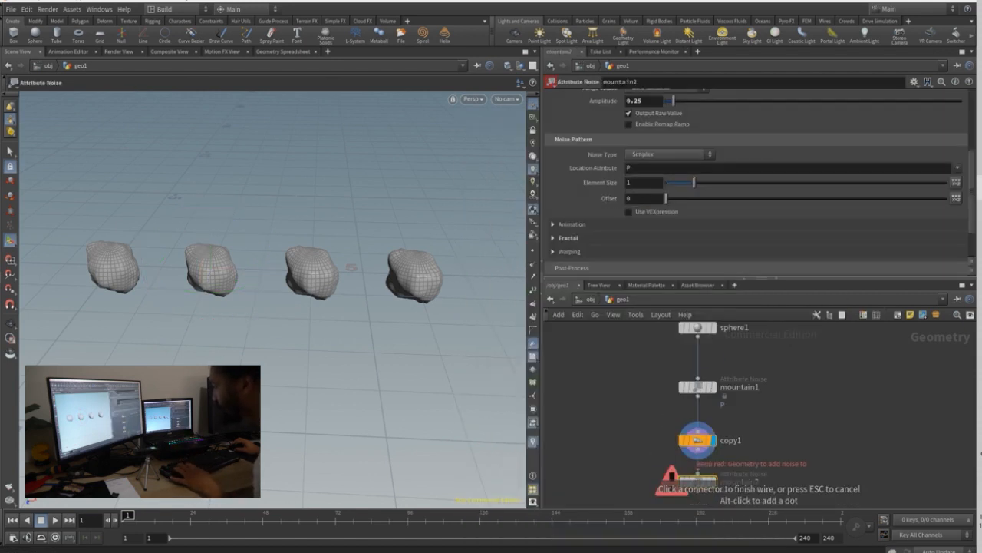
click(697, 474)
click(713, 482)
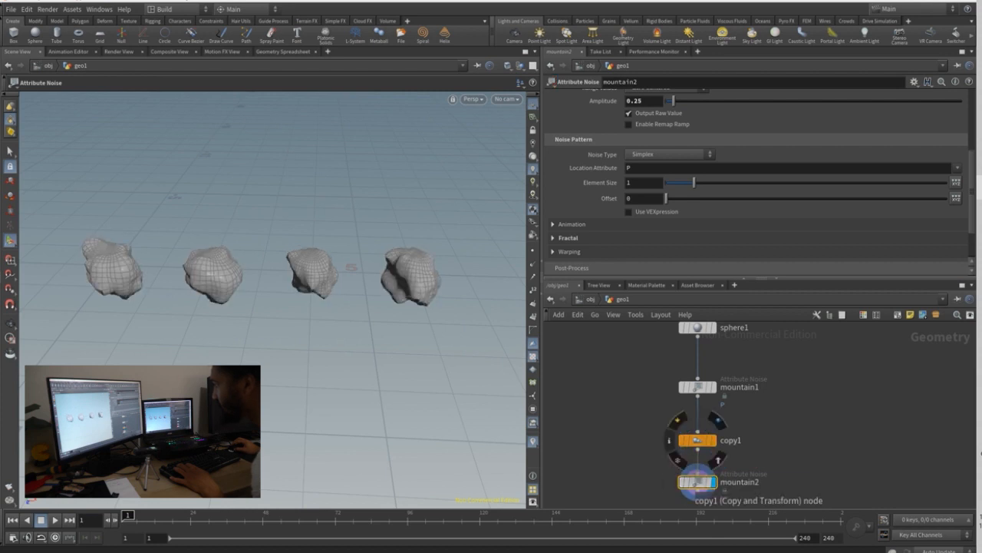
- Set the second Mountain node's noise amplitude to 0.34
mouse_move(697, 329)
mouse_move(673, 101)
mouse_down()
mouse_move(710, 100)
mouse_move(674, 101)
mouse_up()
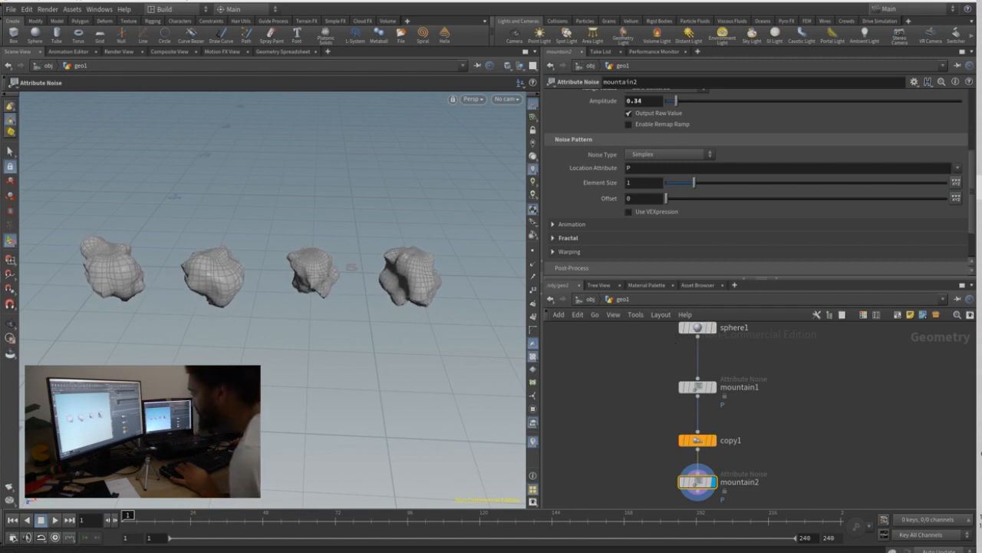
scroll(697, 415, down, 3)
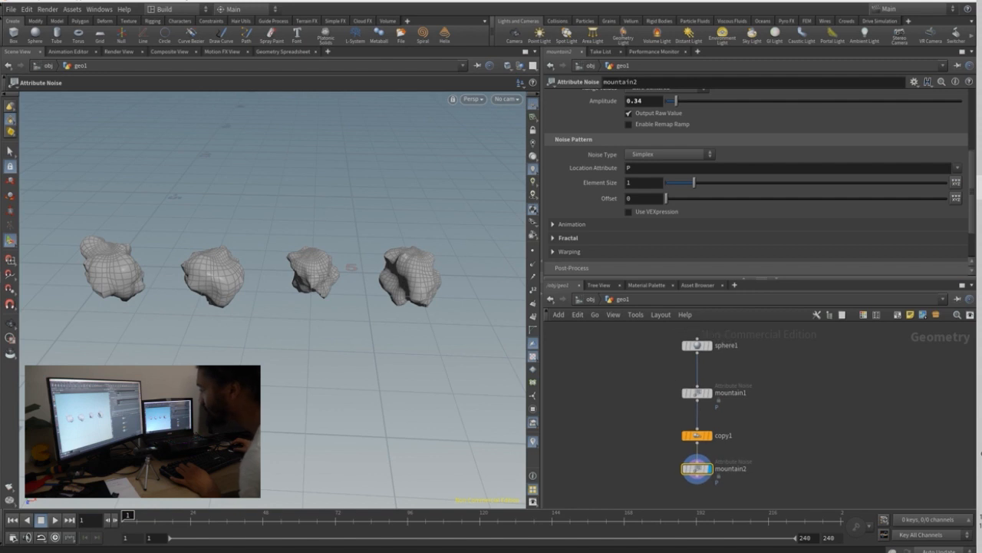
- Display the first Mountain node's result and cut the wire between it and the Copy and Transform node
click(714, 377)
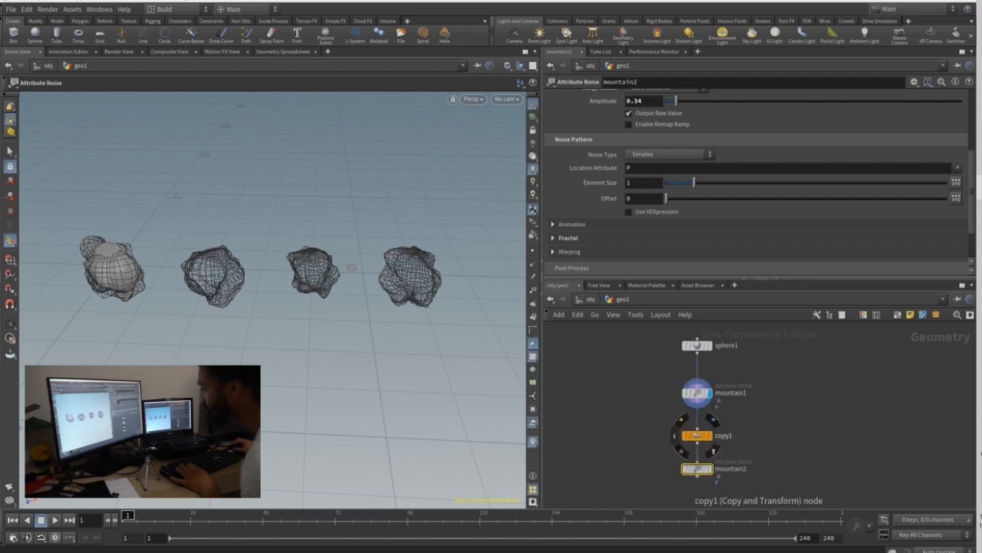
key(y)
drag(689, 414, 766, 412)
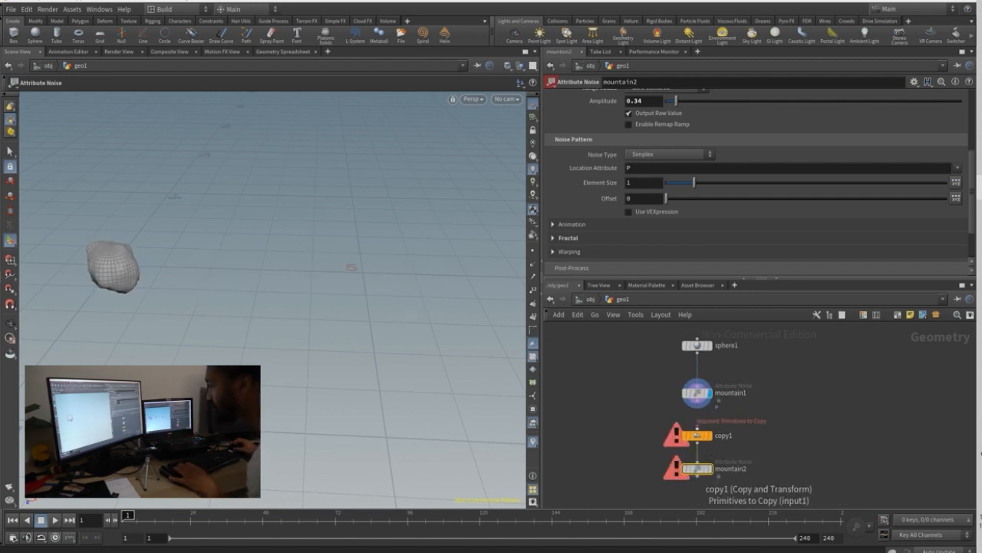
middle_drag(697, 425, 759, 427)
- Delete the disconnected Copy and Transform node together with the second Mountain node
alt+middle_drag(231, 268, 330, 295)
scroll(308, 292, up, 3)
scroll(307, 292, up, 5)
alt+drag(268, 299, 292, 301)
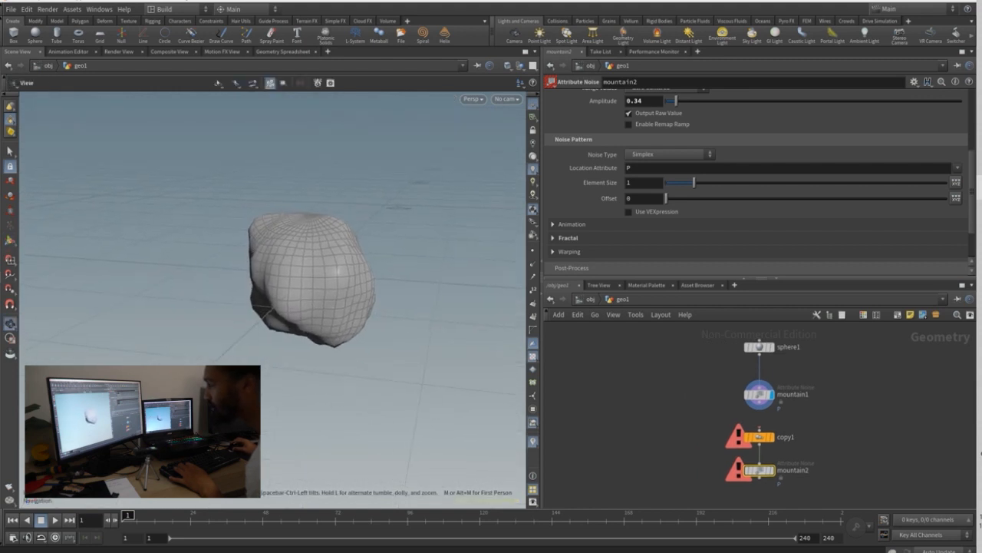
click(759, 347)
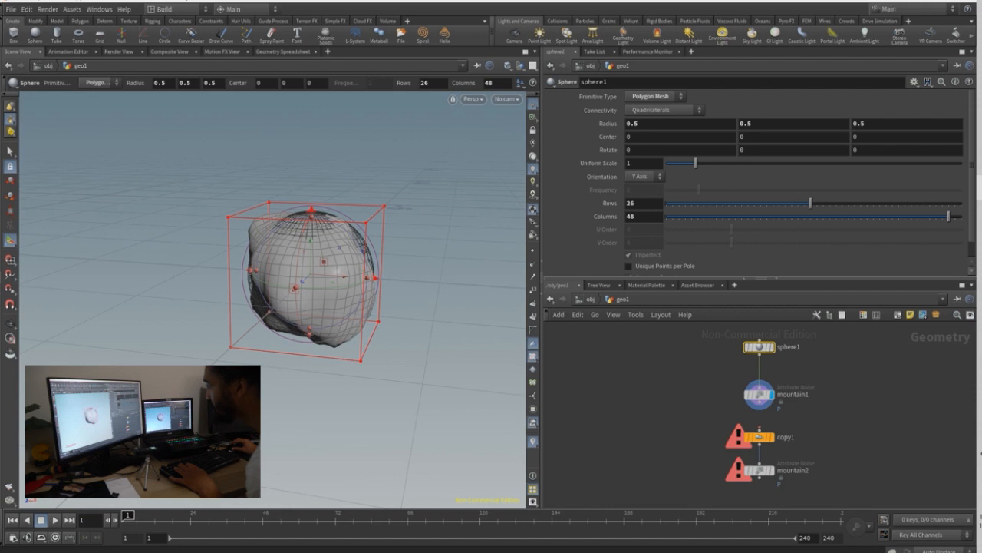
drag(710, 414, 814, 487)
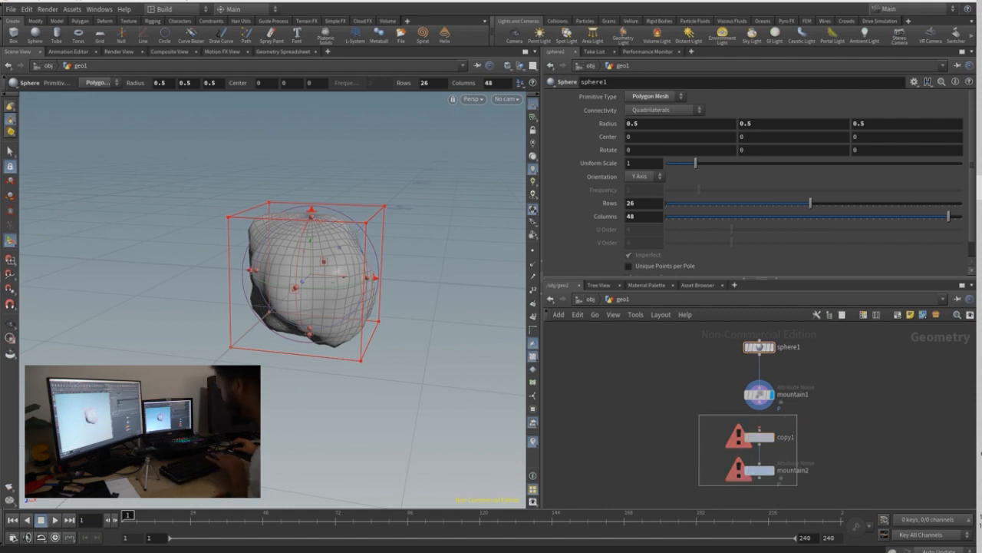
key(Delete)
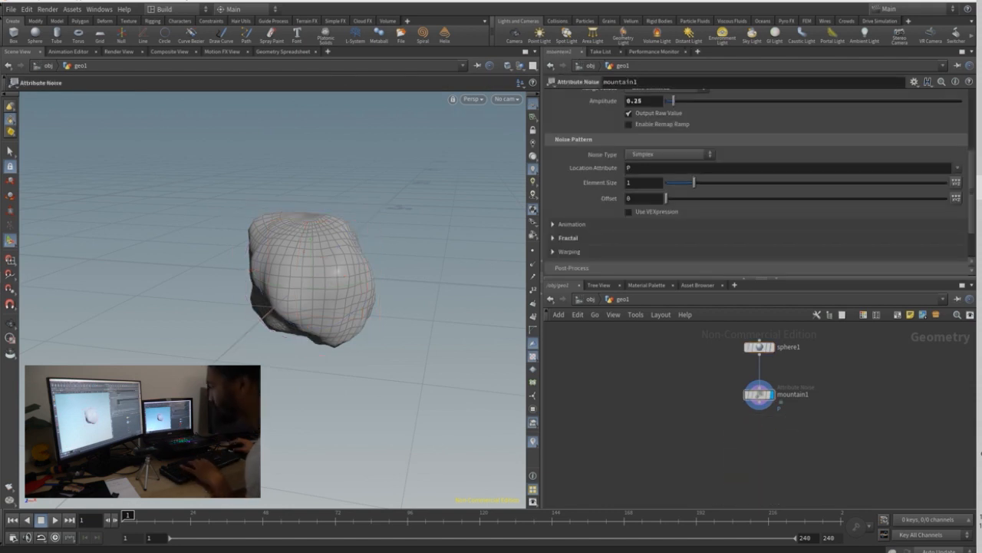
key(h)
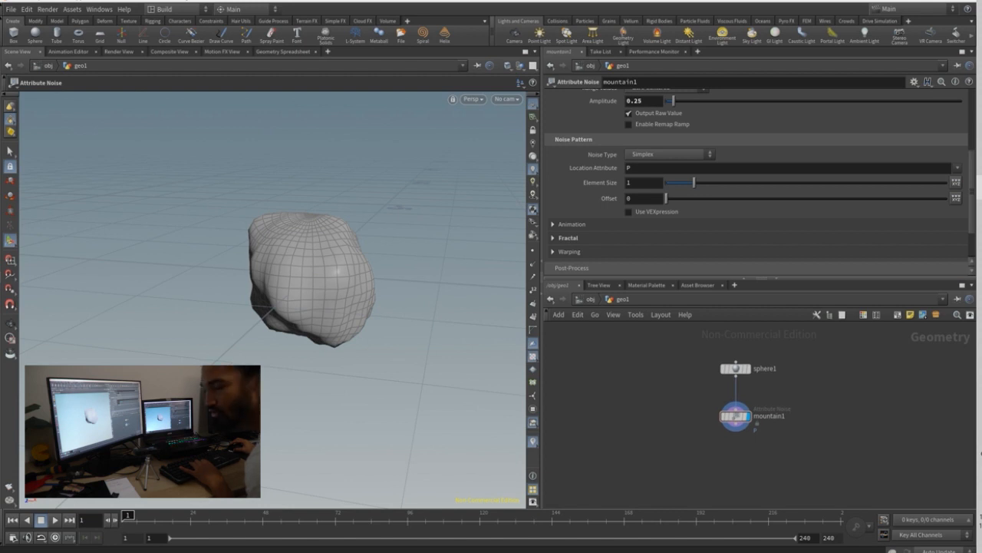
- Go up to the object level and inspect the empty Material setting among the geo1 node's render parameters
key(u)
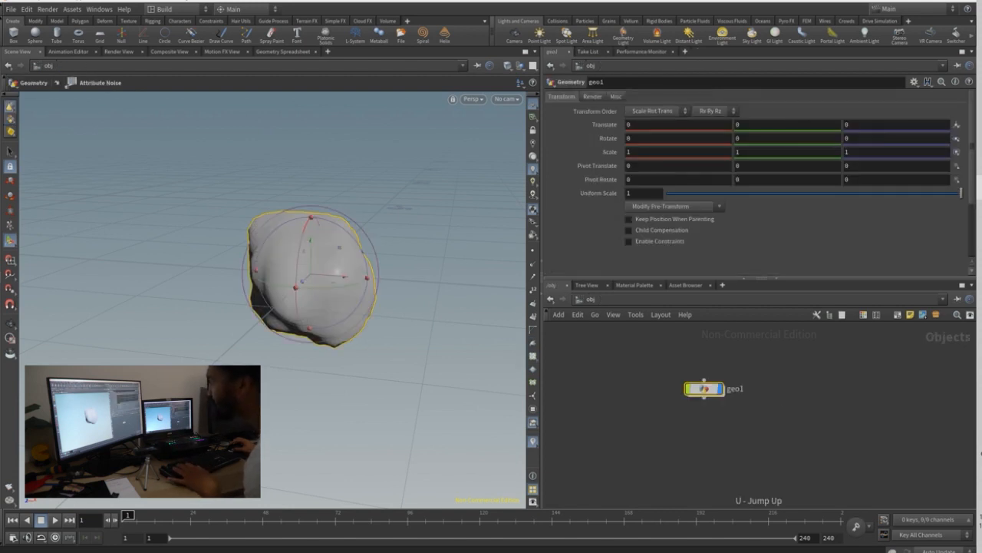
click(593, 96)
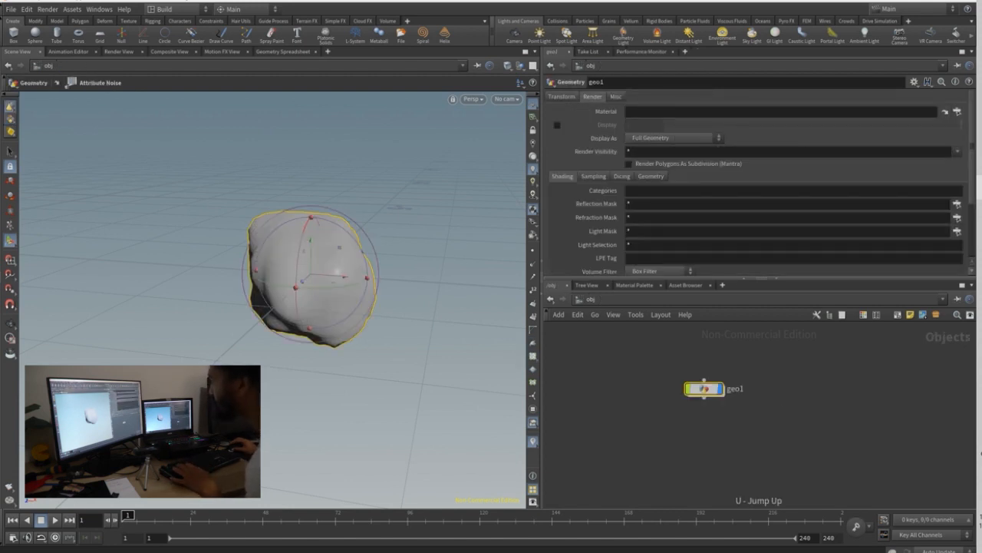
click(628, 111)
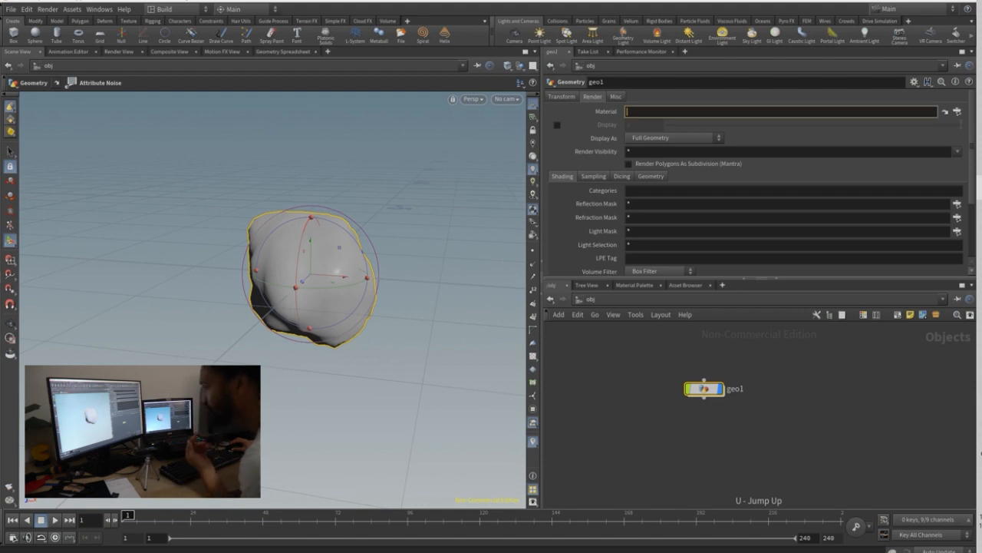
click(756, 434)
middle_drag(756, 434, 741, 432)
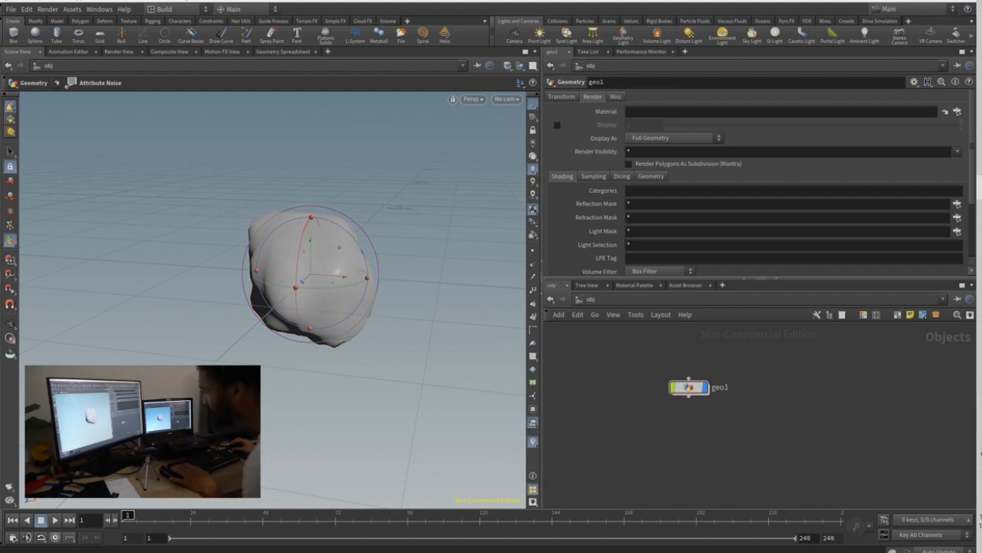
- Look at the scene's shop-level shader network and return to the object level
click(595, 314)
click(610, 362)
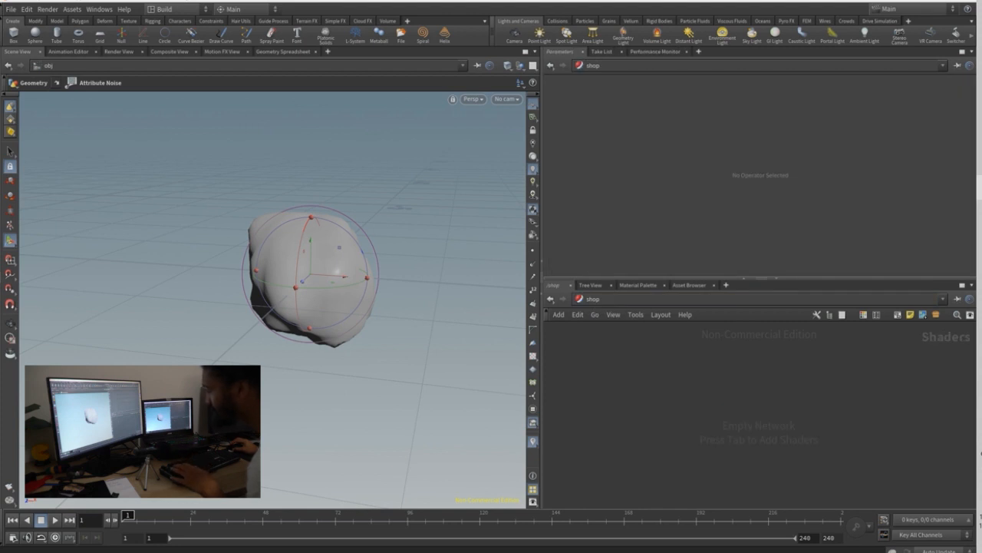
click(593, 298)
click(615, 350)
- Add a SHOP Network node beside the geo1 node and open it
key(Tab)
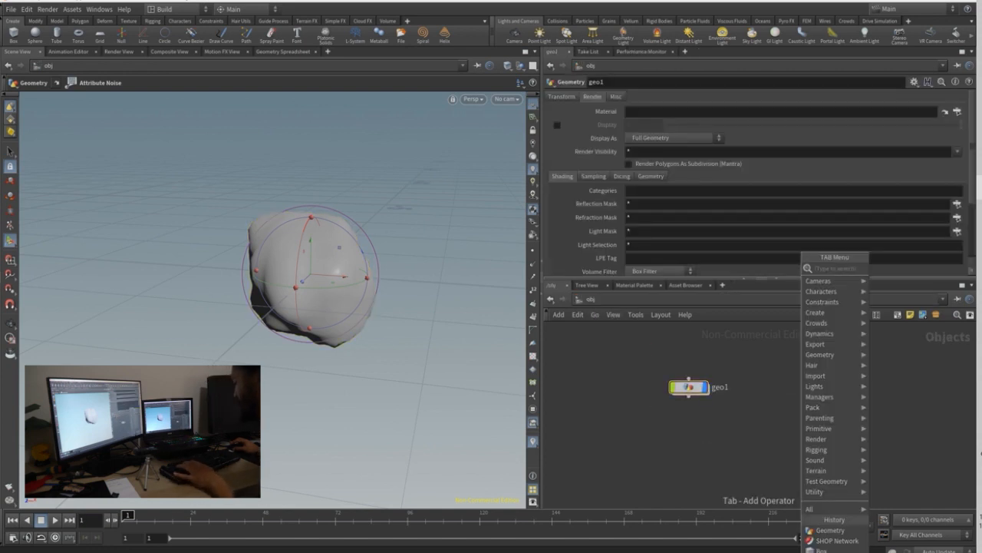
text(shop)
key(Return)
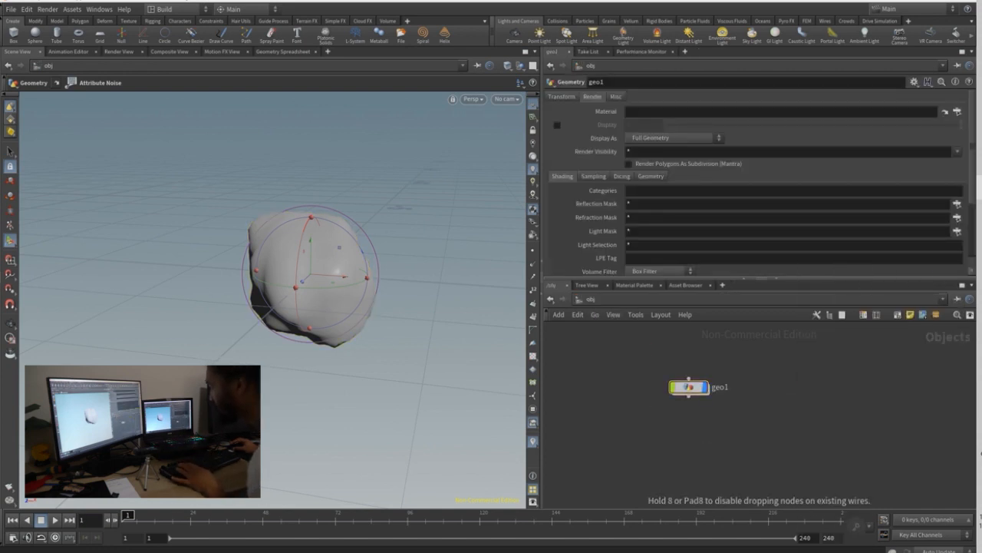
click(782, 381)
double_click(783, 380)
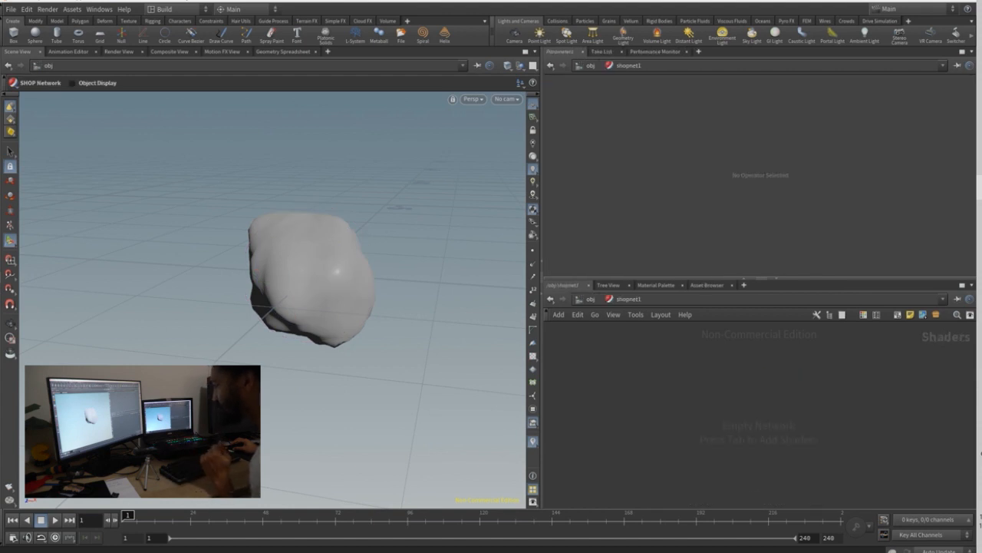
- Add a Plastic surface shader to the empty SHOP network
key(Tab)
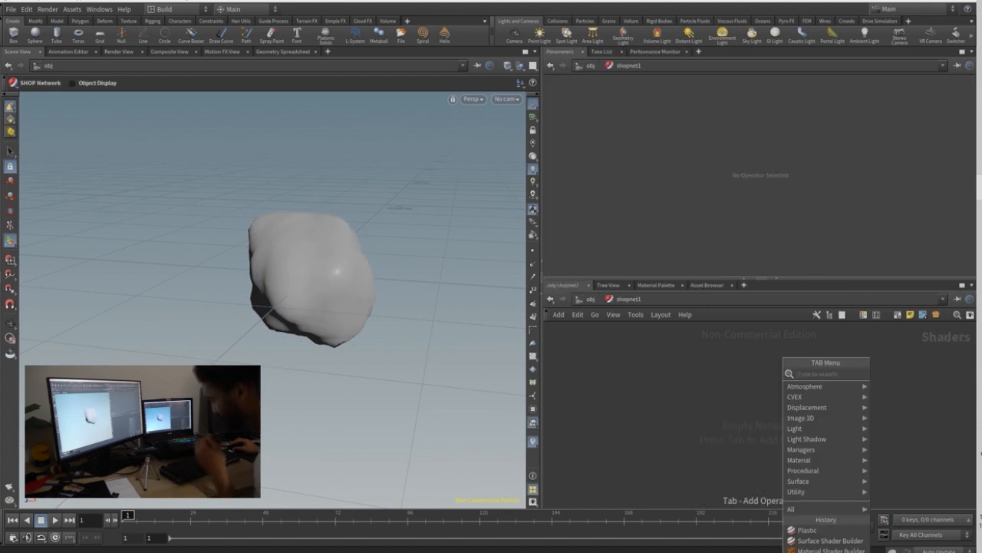
key(Down)
key(Down)
key(Down)
key(Down)
key(Down)
key(Down)
key(Down)
key(Down)
key(Down)
key(Down)
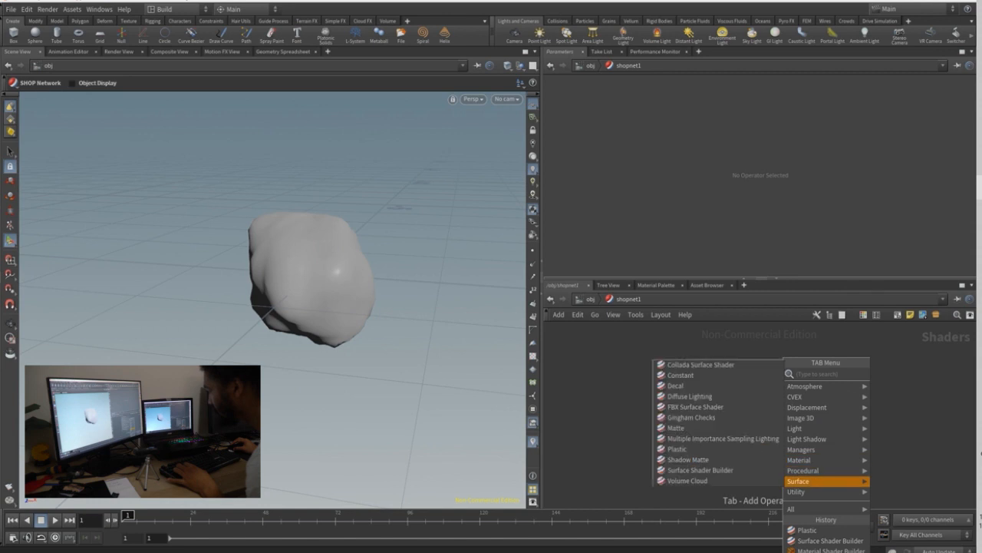
key(Right)
key(Up)
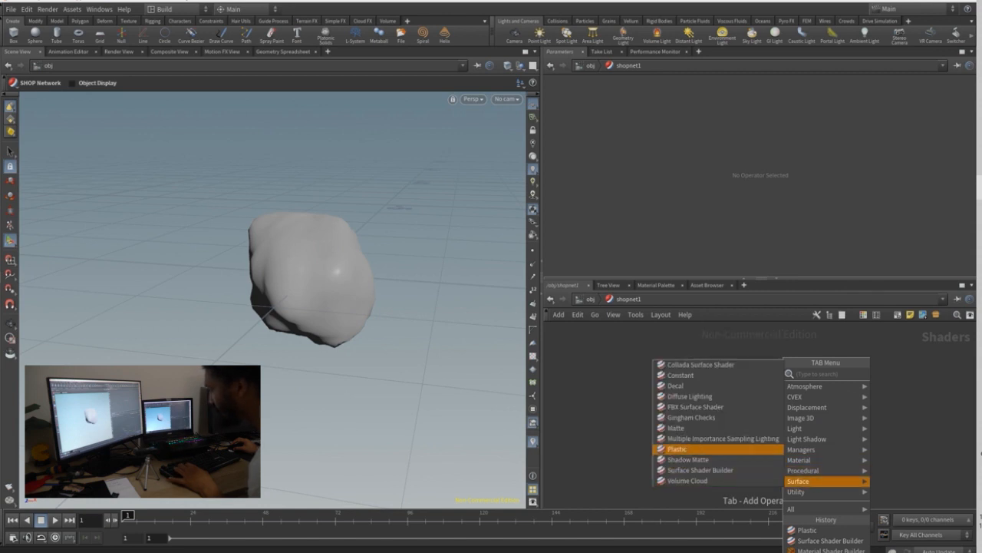
key(Return)
click(714, 406)
- Set the Plastic shader's diffuse color to blue (0, 0.5, 1) and its specular color to yellow (1, 1, 0)
click(637, 96)
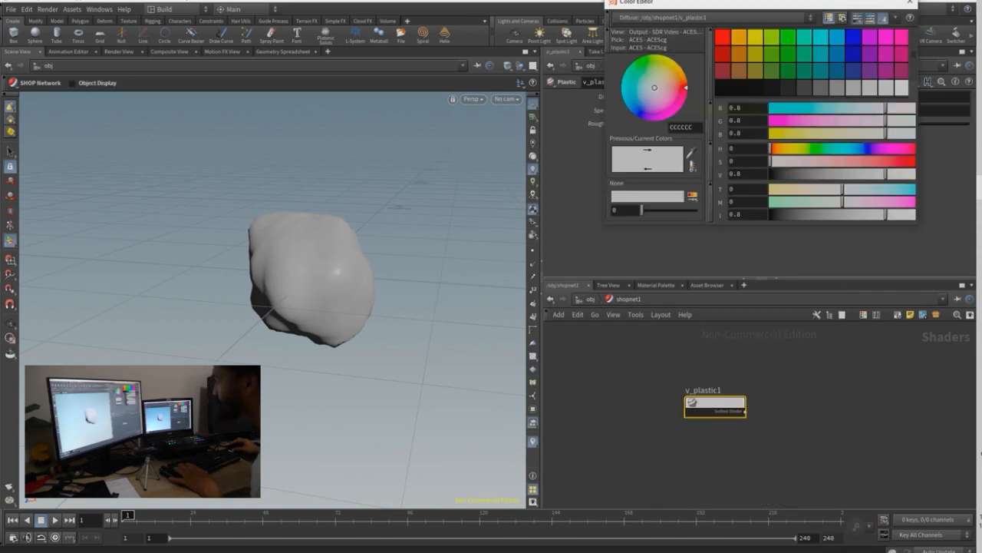
click(628, 103)
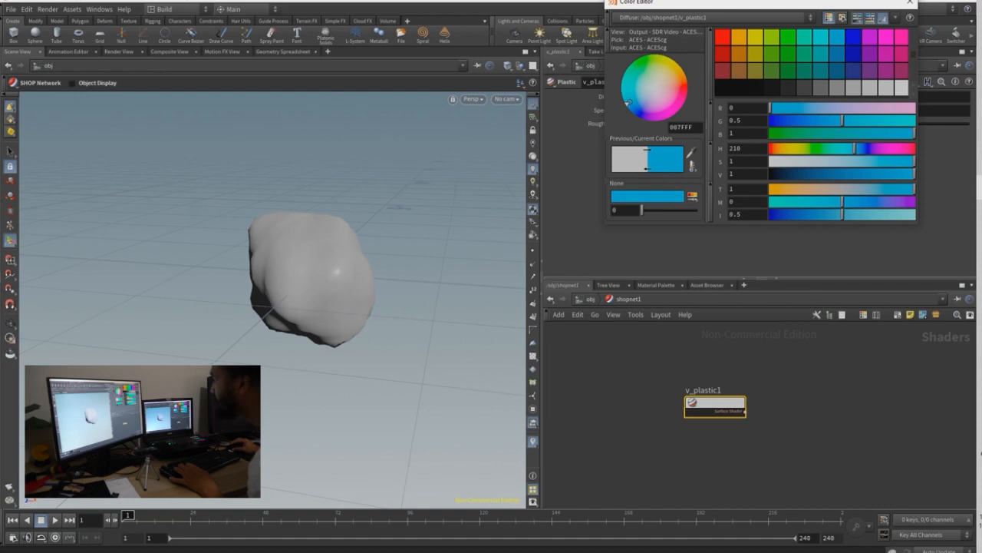
click(910, 2)
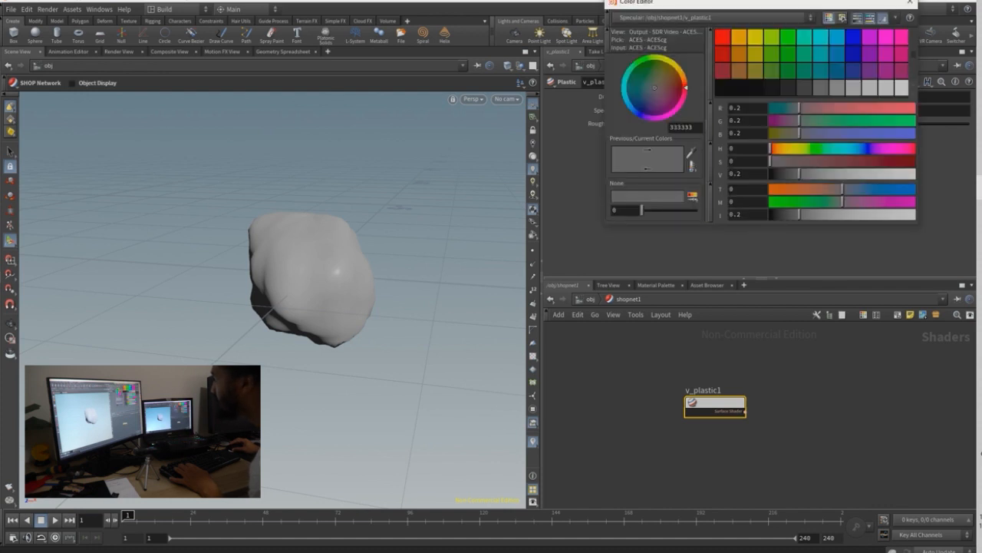
click(756, 36)
key(Escape)
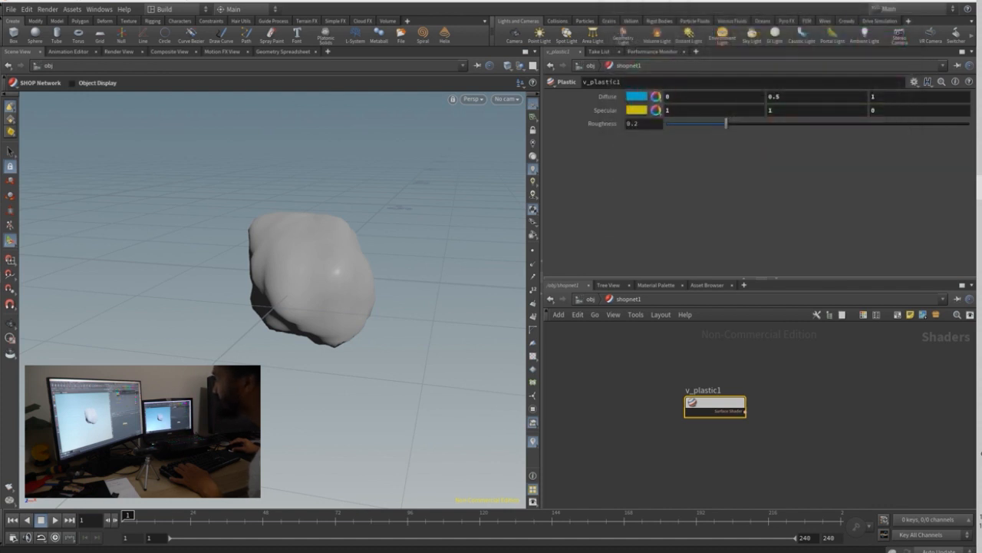
- Return to the object level and rename the SHOP network node as materials
key(u)
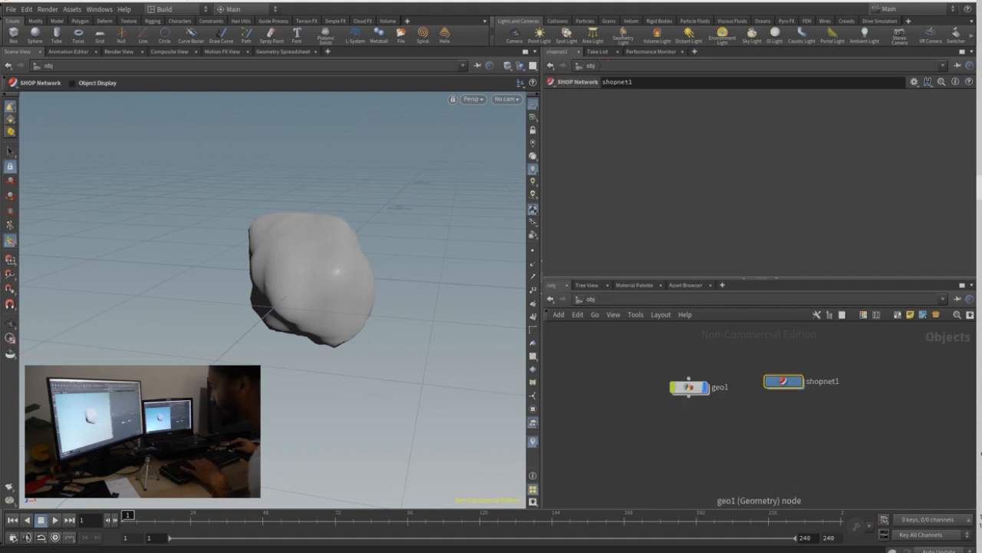
double_click(784, 381)
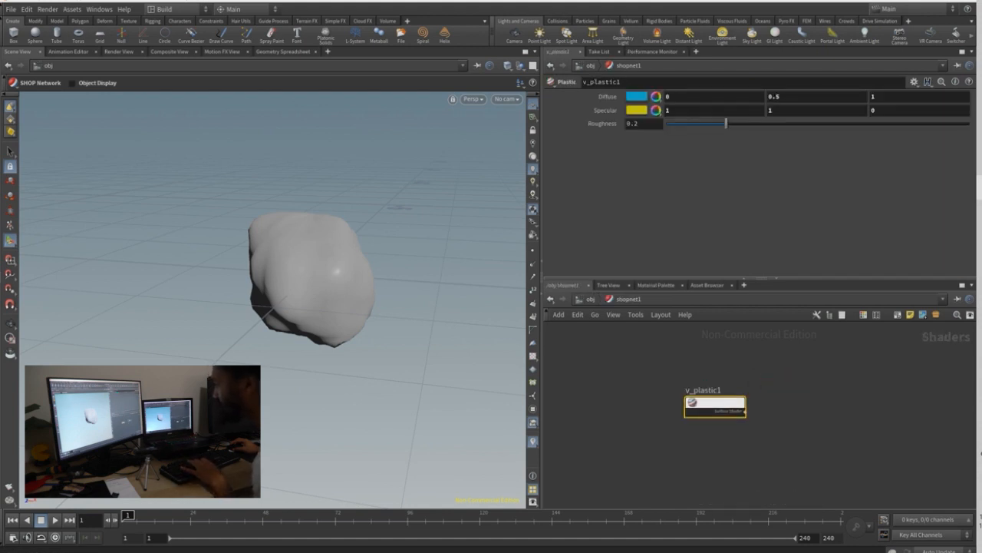
key(u)
key(F2)
text(materials_)
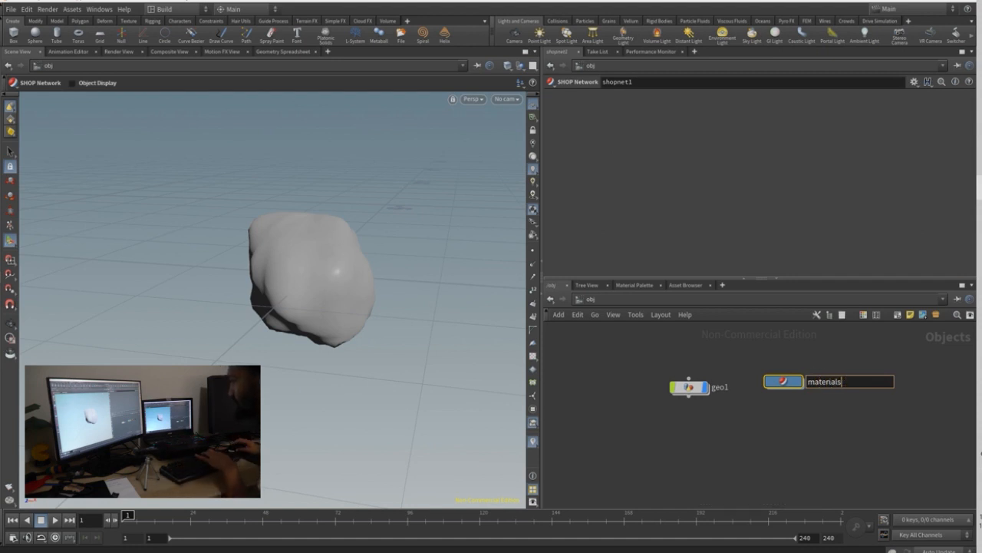
key(Return)
- Rename the geo1 node as geometries
click(688, 387)
key(F2)
text(geometries)
key(Return)
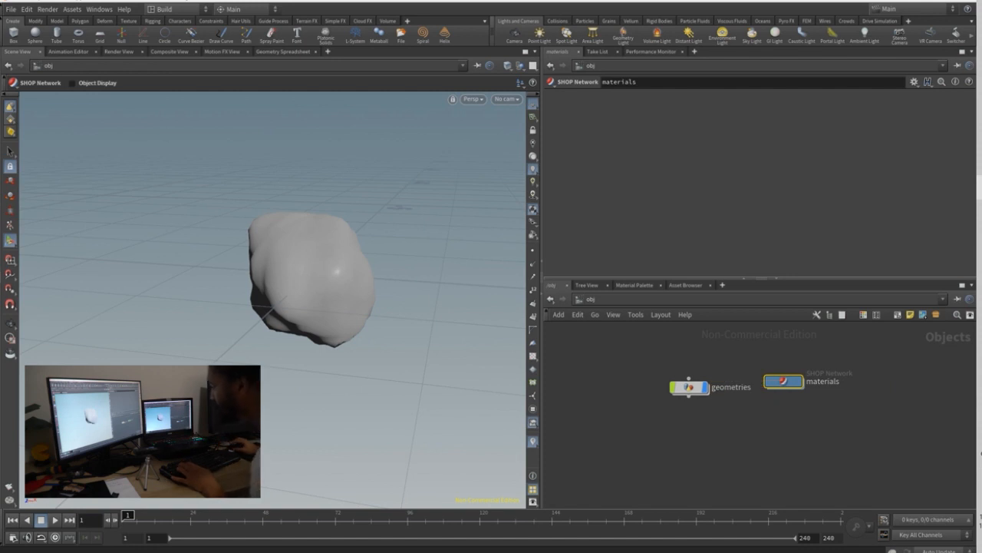
- Move the materials node level with the geometries node, a little farther from it, and color it a brighter blue
drag(784, 381, 810, 387)
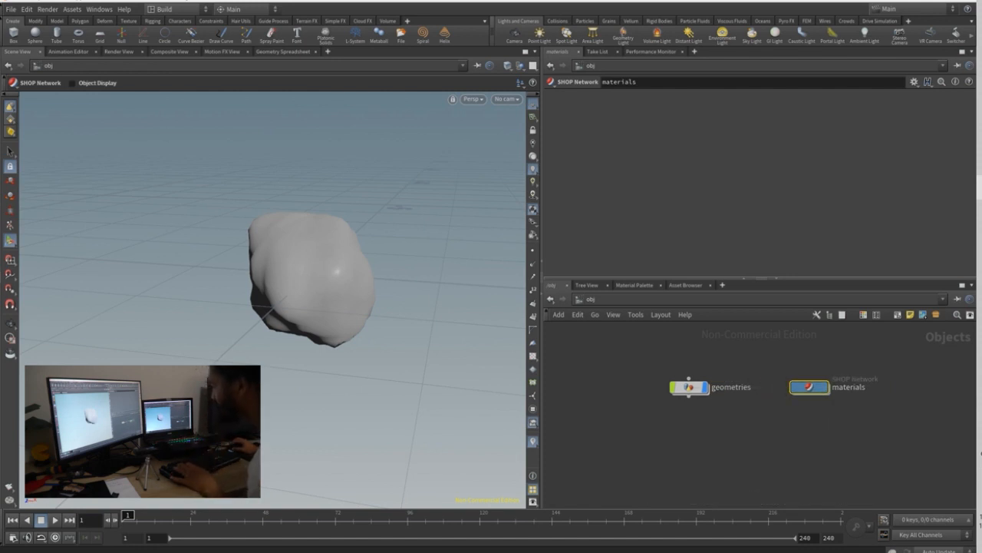
key(c)
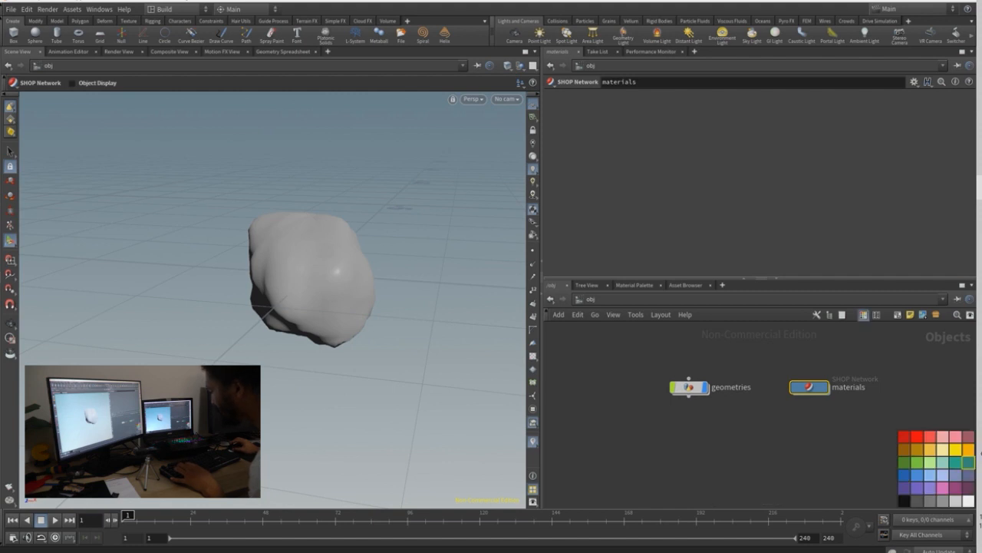
click(917, 474)
- Color the geometries node magenta to distinguish it from the blue materials node
click(688, 386)
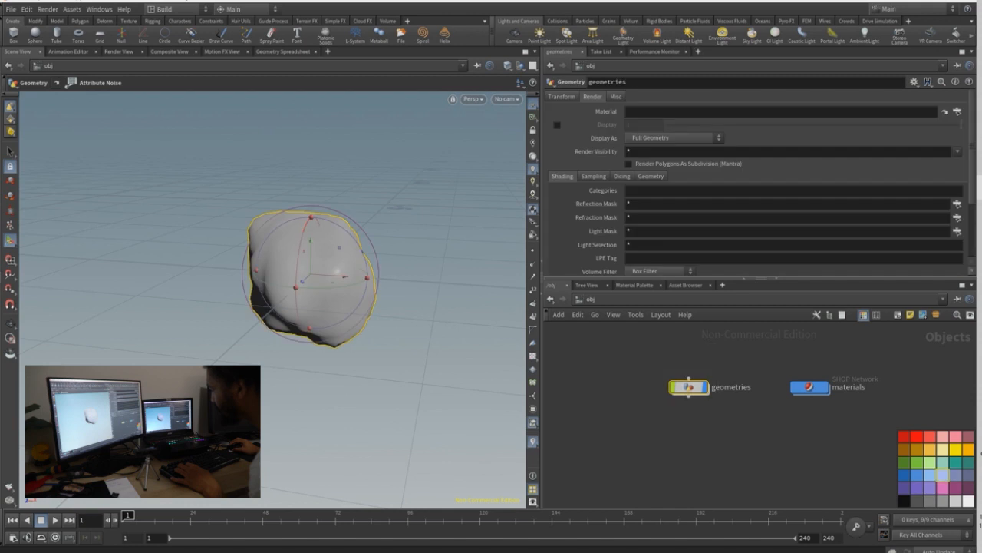
click(775, 442)
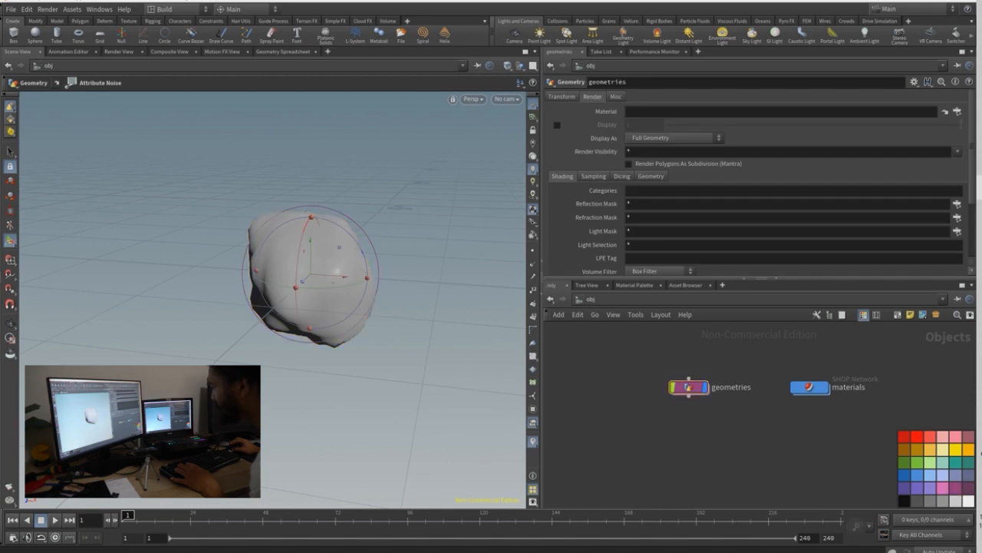
middle_drag(776, 441, 720, 430)
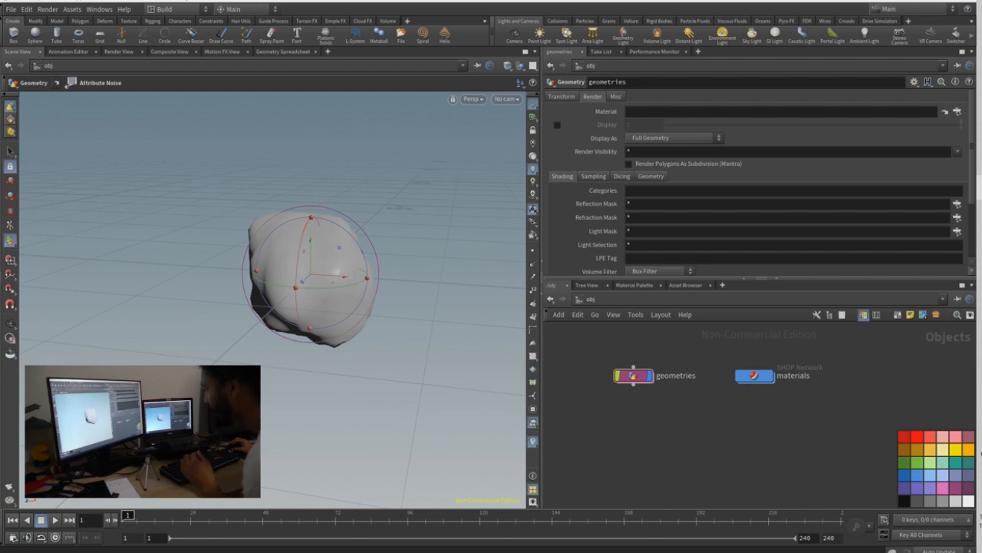
- Rename the Plastic shader inside the materials network as plastic_shd
double_click(754, 374)
double_click(703, 390)
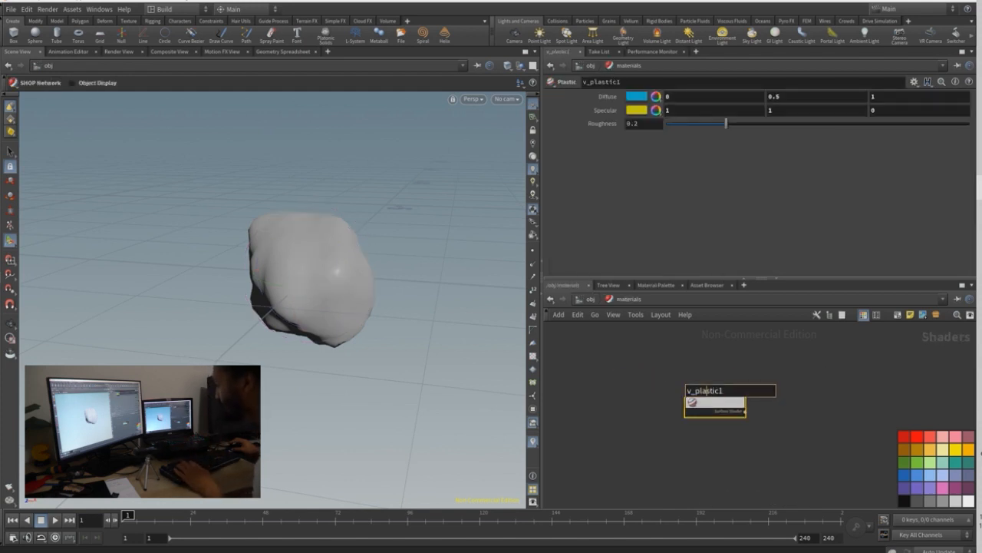
text(plastic_shd)
key(Return)
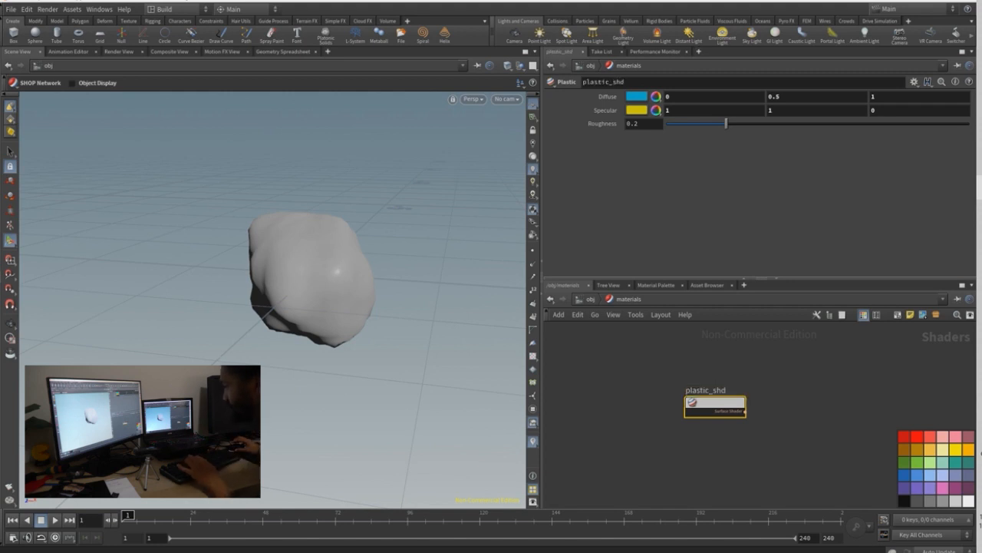
- Return to the object level and assign /obj/materials/plastic_shd as the geometries node's render material
key(u)
click(633, 375)
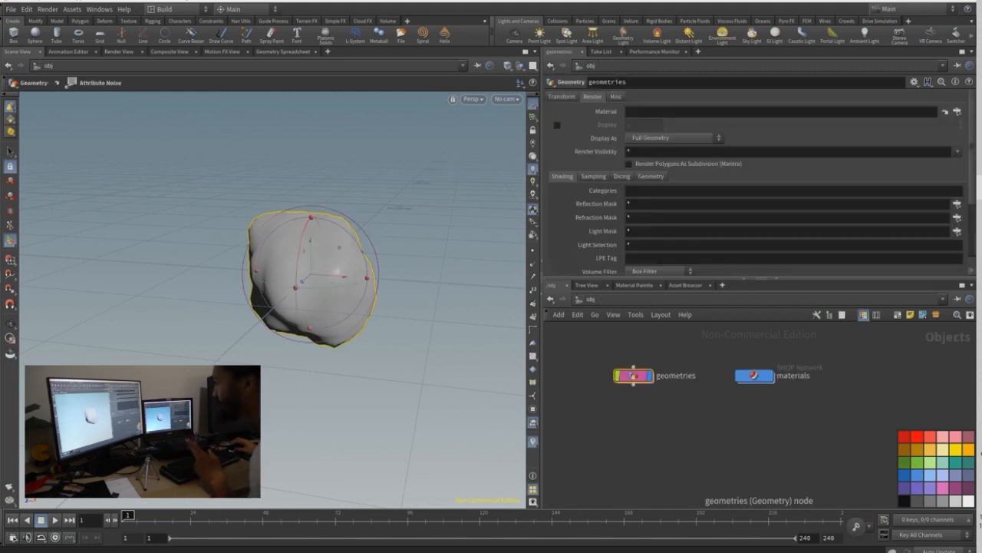
click(562, 96)
click(593, 97)
click(562, 97)
click(593, 97)
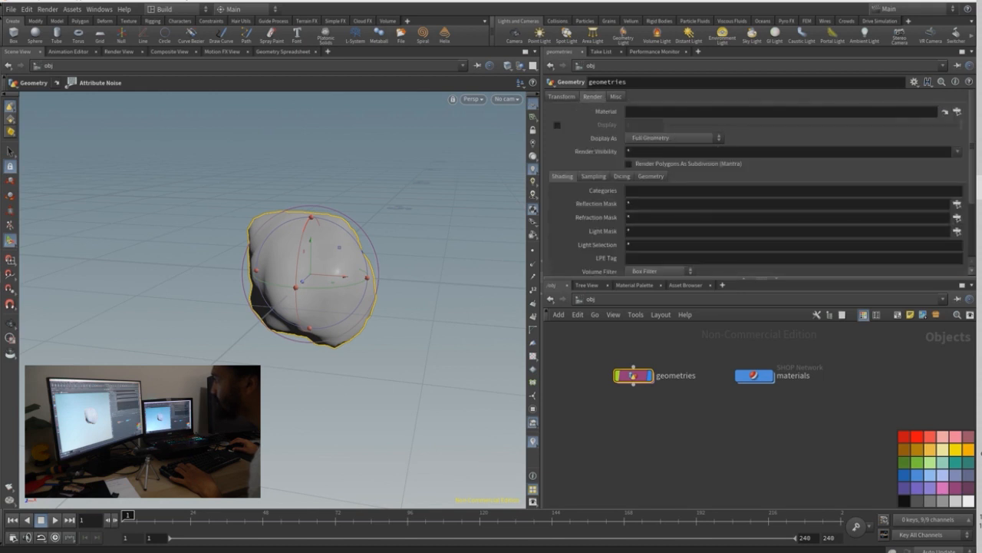
click(944, 111)
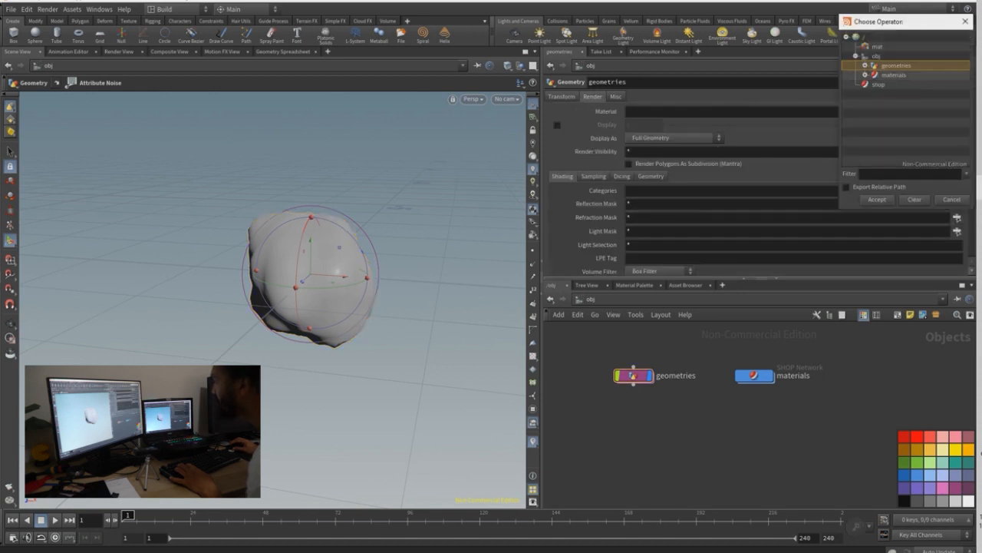
click(865, 74)
click(906, 84)
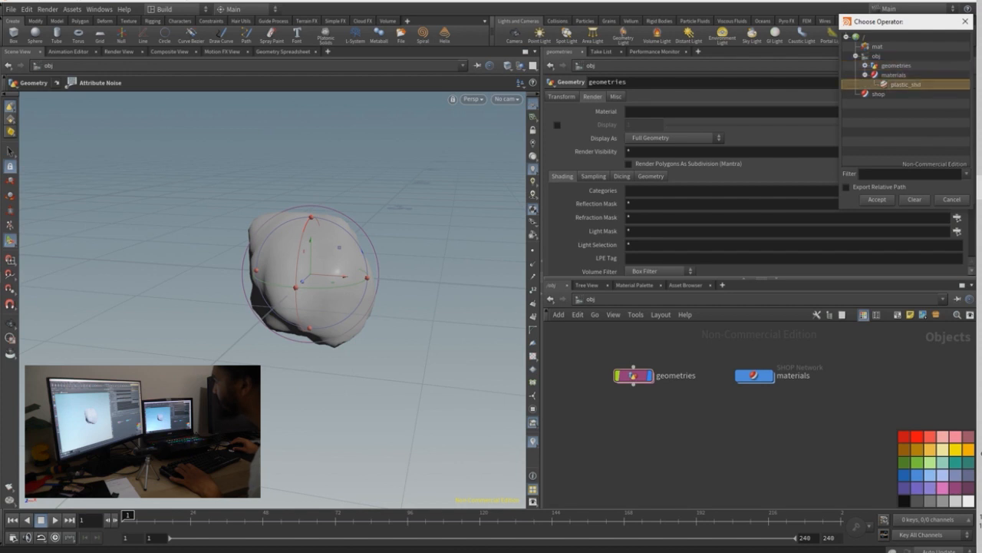
click(877, 199)
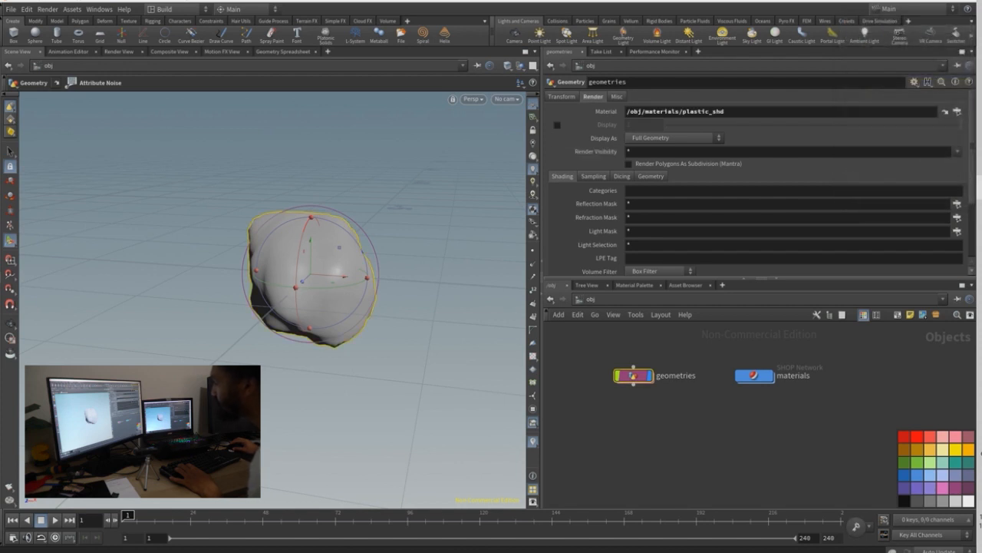
click(724, 111)
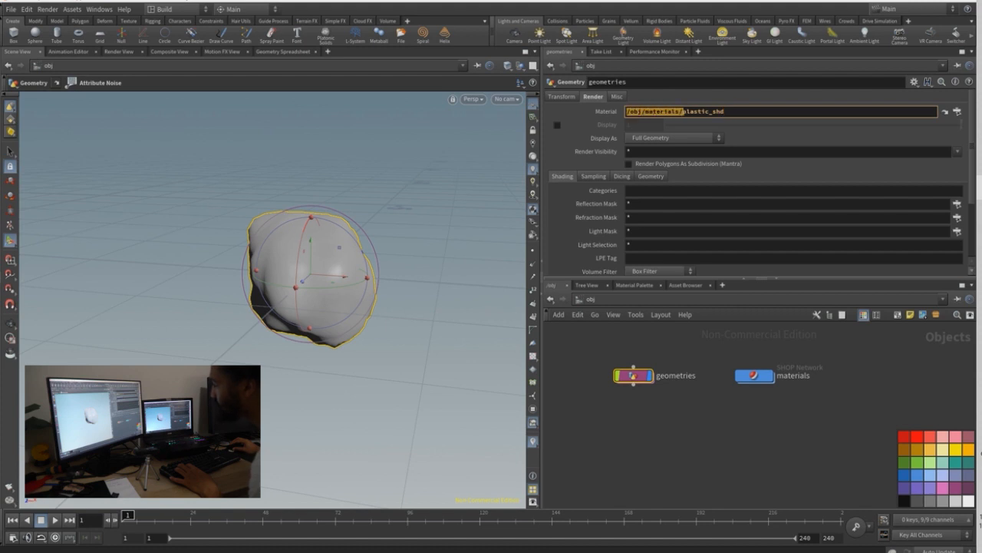
- Go to the scene's built-in shop network and add a Plastic surface shader there
click(754, 375)
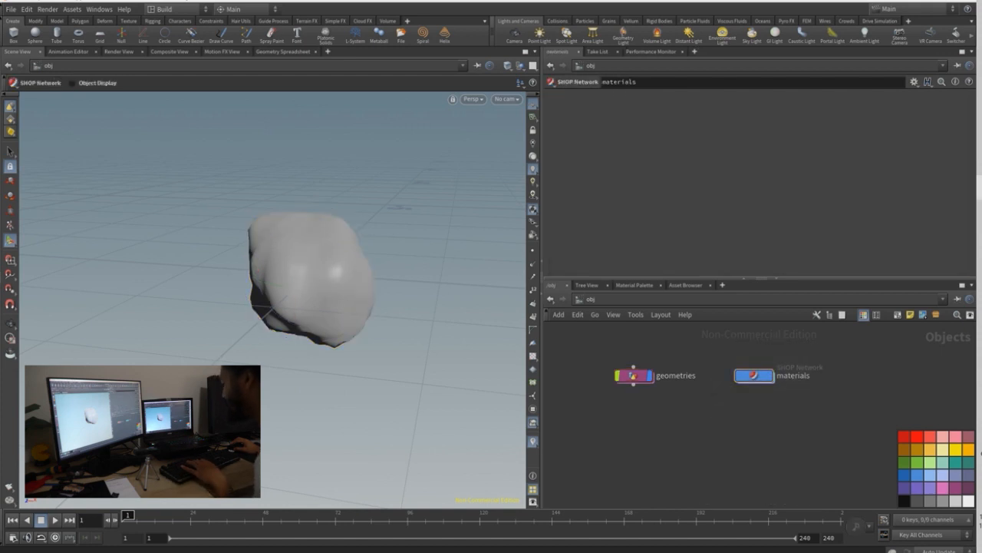
click(595, 314)
click(603, 374)
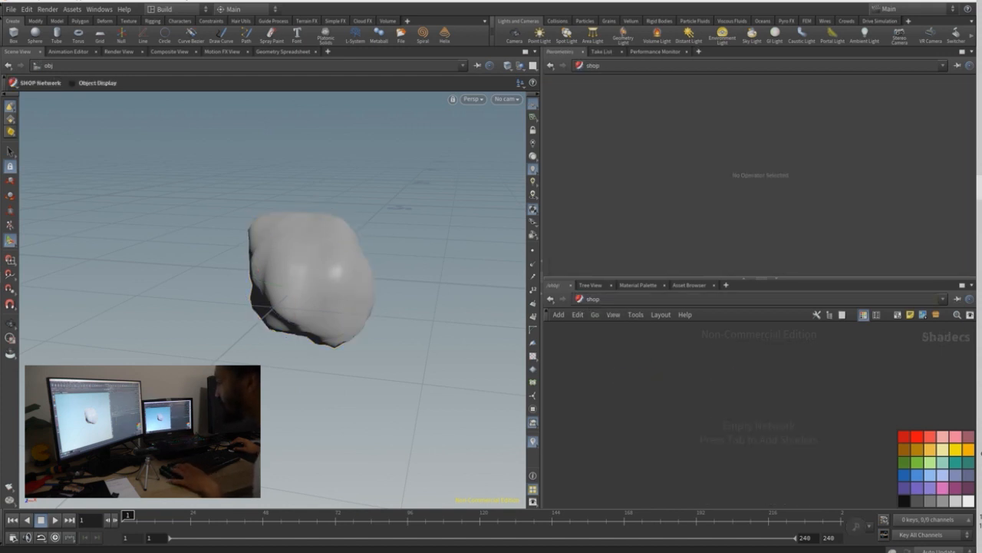
key(Tab)
key(Tab)
mouse_move(668, 482)
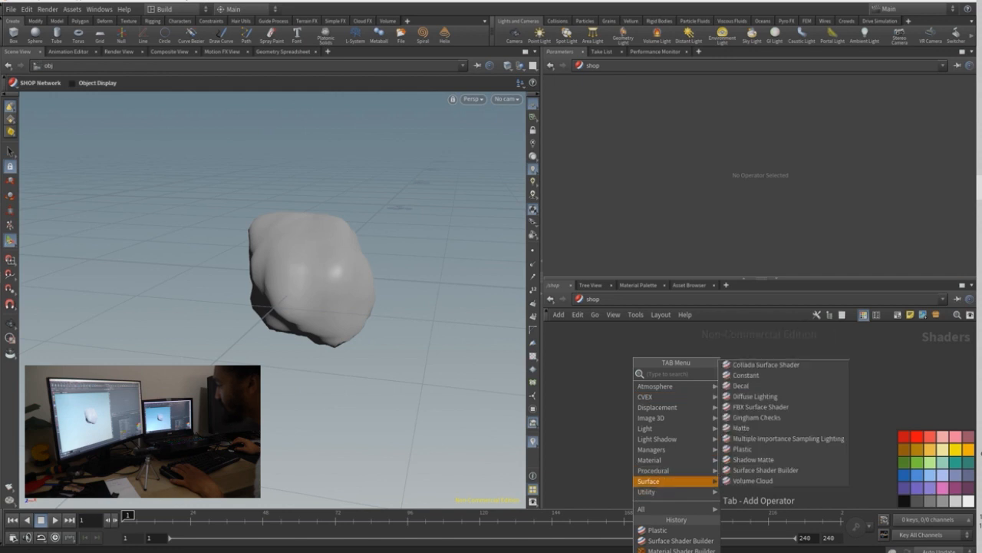
click(742, 448)
click(743, 422)
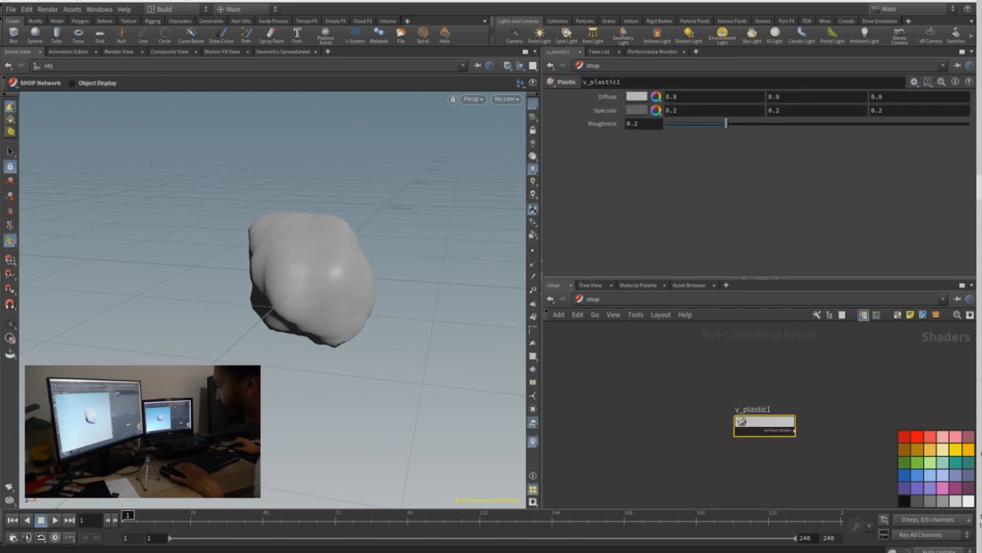
- At the object level, switch the geometries node's material to /shop/v_plastic1 and back to /obj/materials/plastic_shd
click(594, 299)
click(606, 347)
click(634, 375)
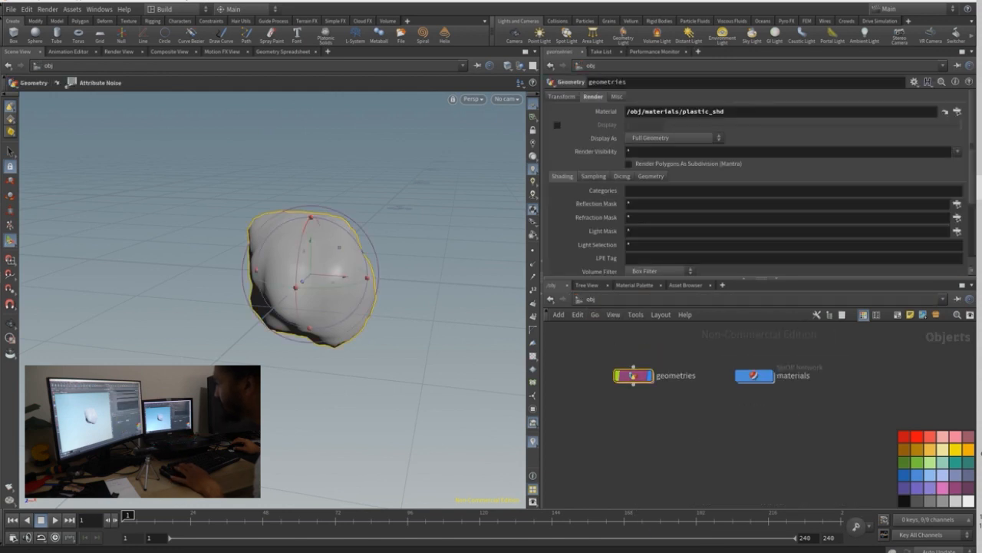
click(944, 112)
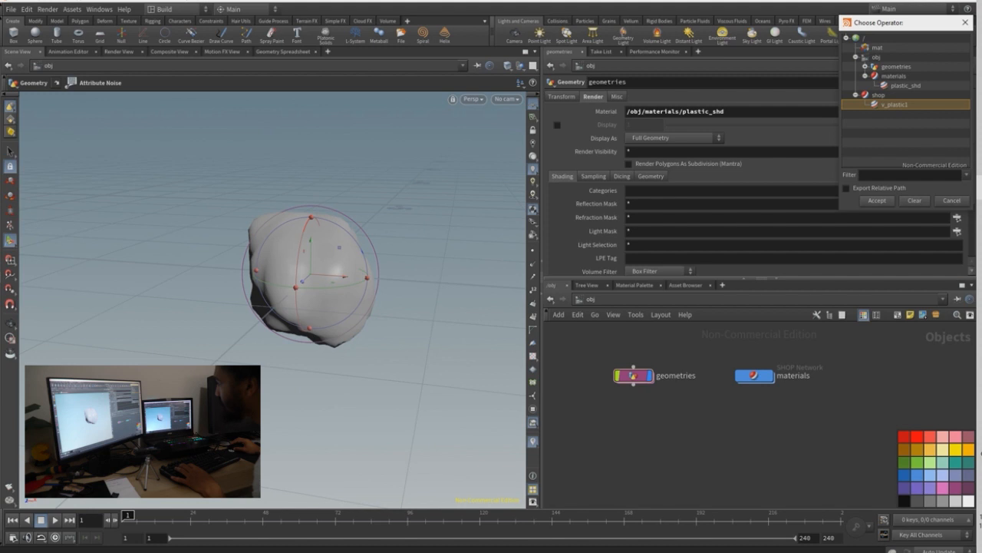
click(878, 200)
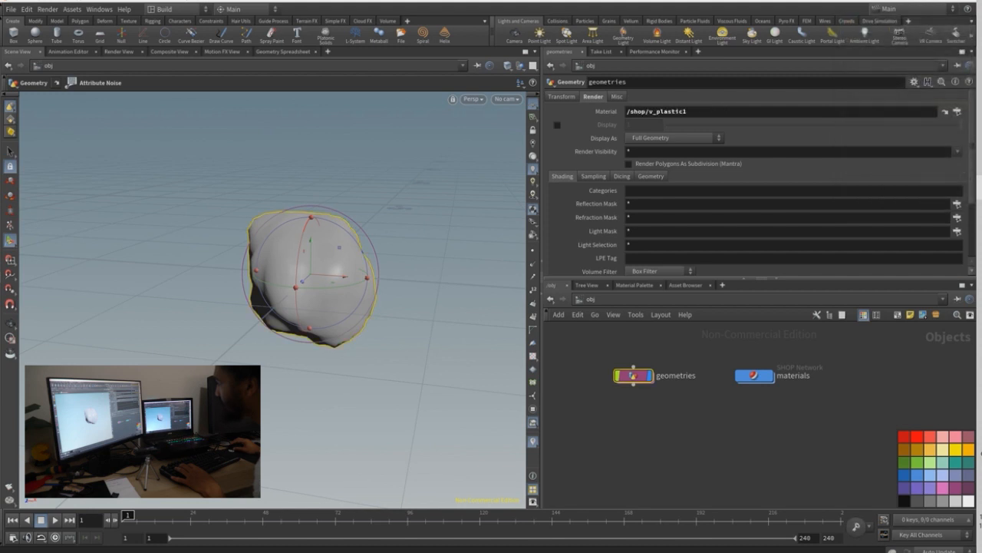
click(944, 111)
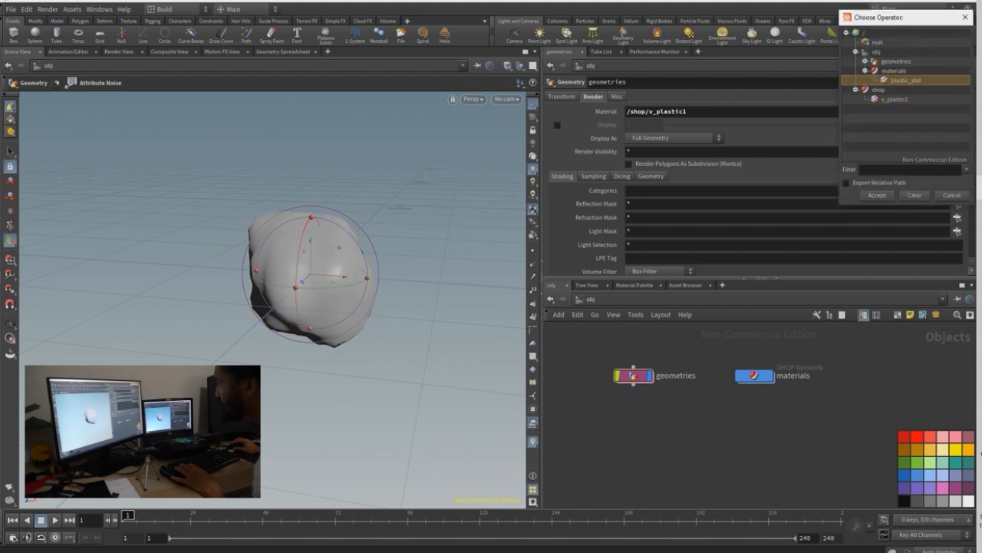
click(878, 195)
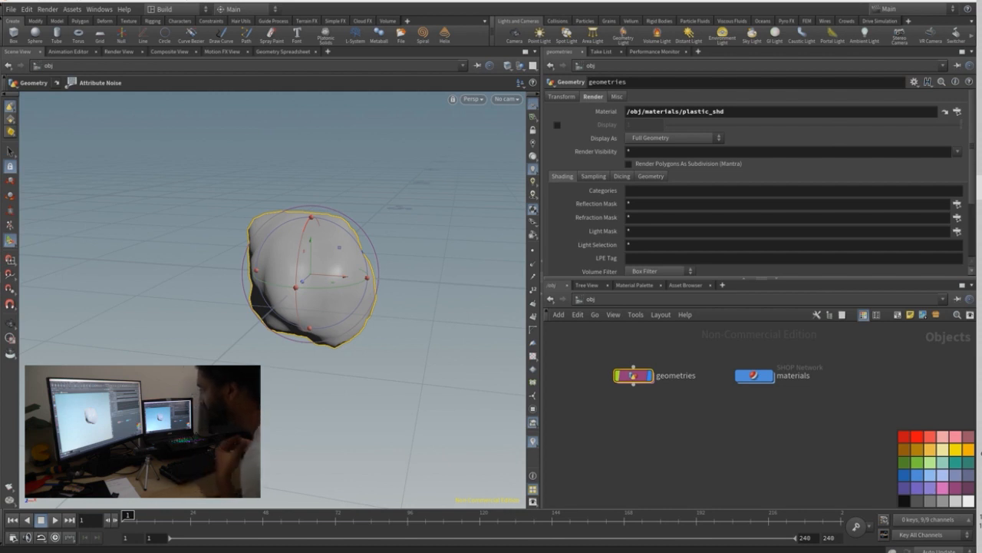
scroll(653, 391, down, 4)
drag(664, 407, 613, 349)
drag(779, 439, 700, 354)
middle_drag(700, 354, 662, 354)
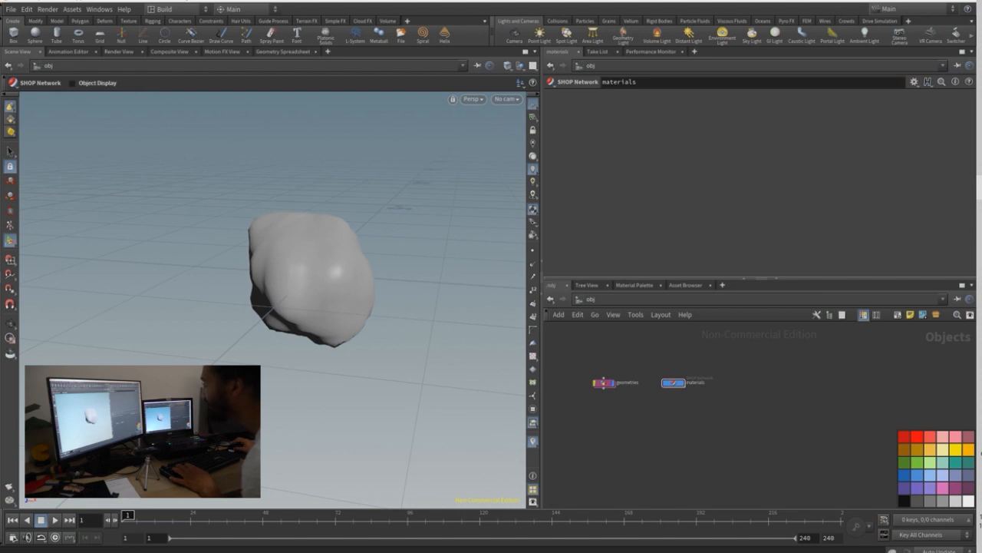
key(Tab)
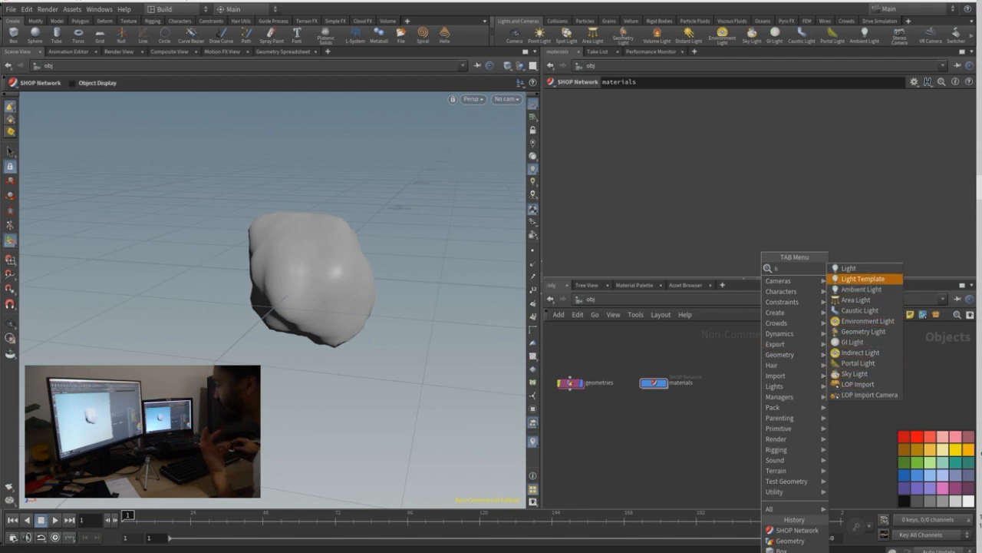
key(Escape)
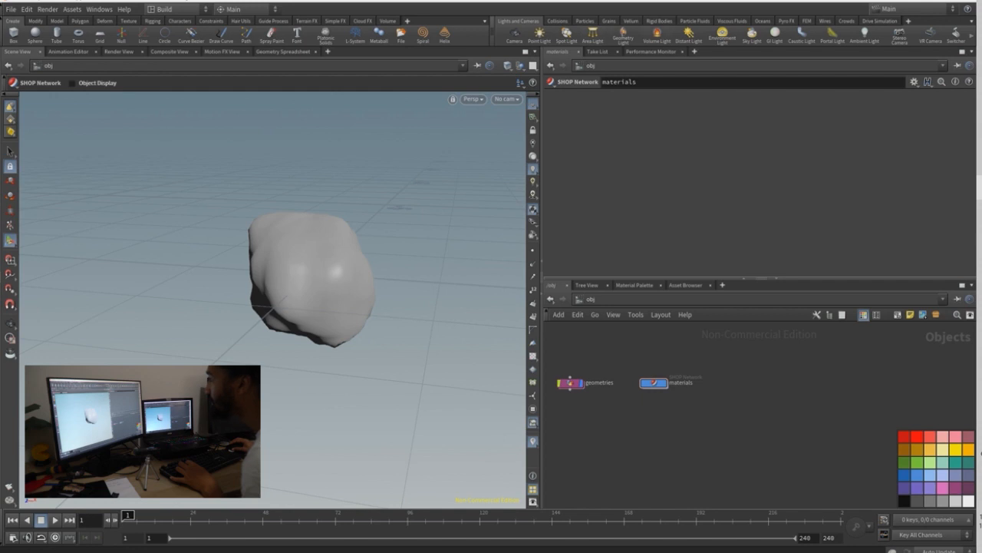
- Create a distant light aligned to a raised, angled view of the deformed sphere, and inspect its placement from outside
alt+drag(314, 278, 336, 327)
alt+right_drag(336, 326, 347, 307)
alt+middle_drag(347, 307, 287, 288)
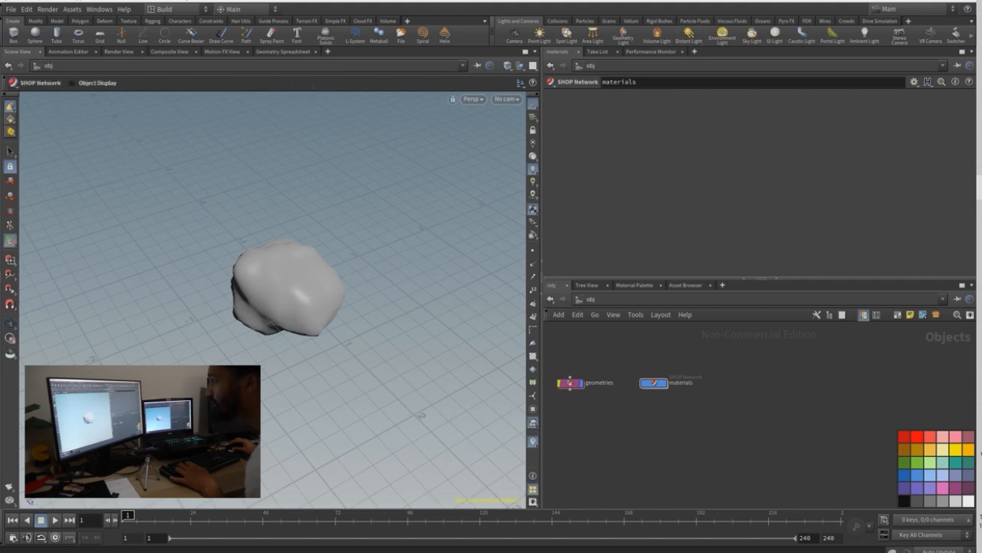
ctrl+click(689, 35)
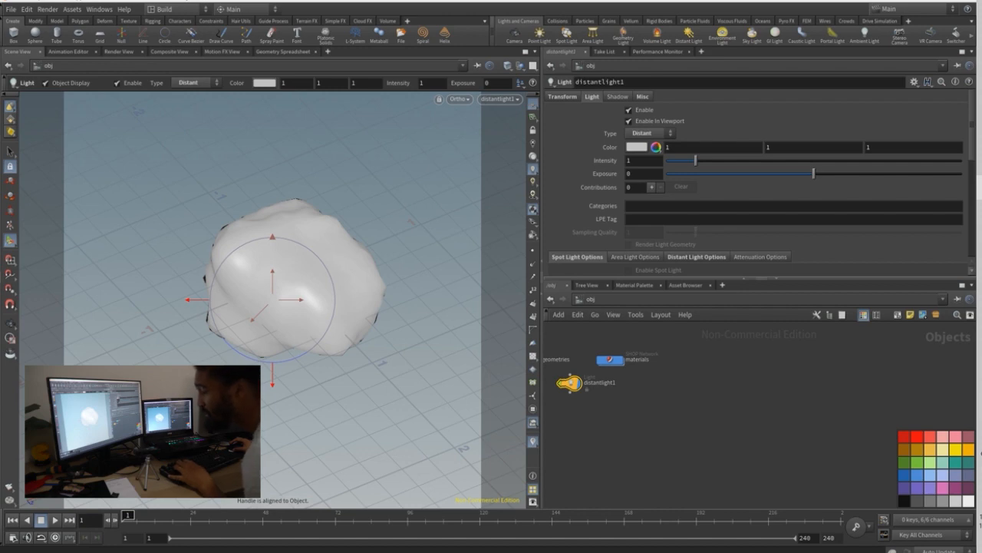
alt+drag(345, 269, 284, 238)
alt+right_drag(284, 238, 207, 299)
alt+middle_drag(307, 307, 207, 226)
alt+drag(207, 227, 230, 249)
key(Return)
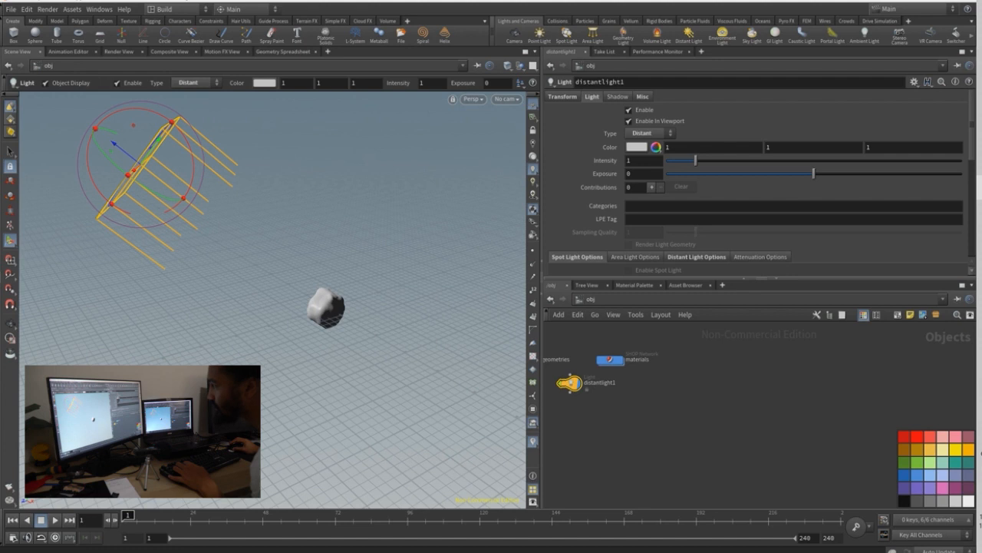
alt+drag(246, 249, 199, 244)
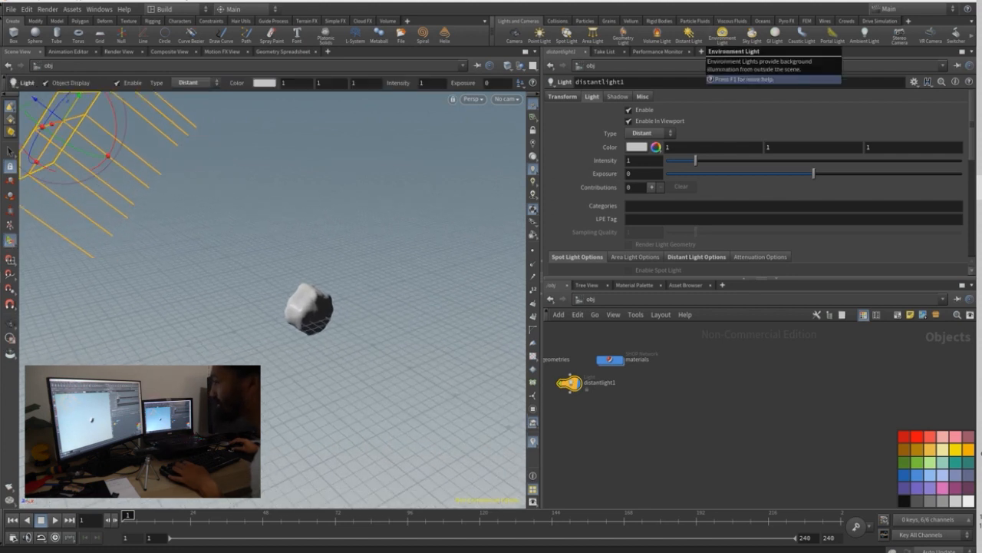
- Add an environment light and place both light nodes beyond the materials node
click(722, 35)
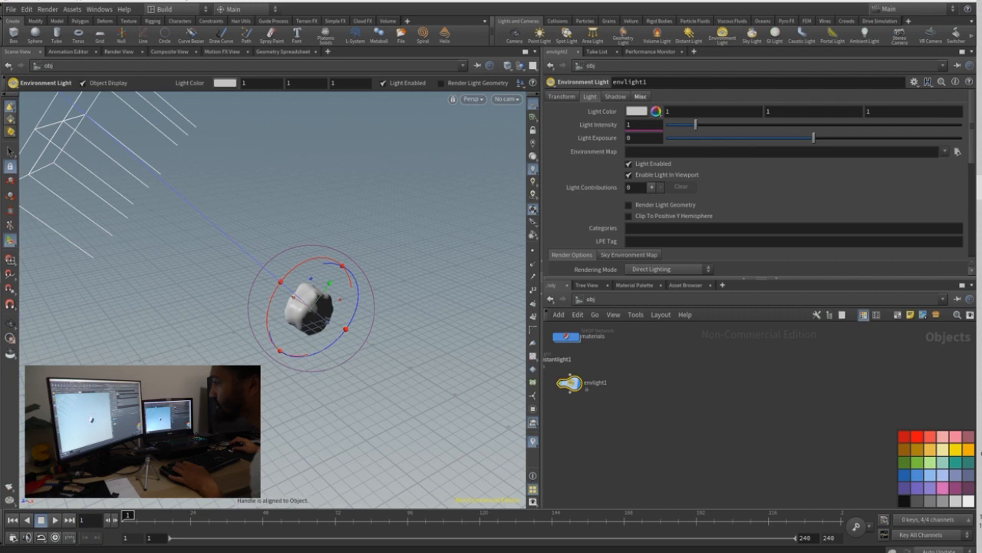
middle_drag(606, 403, 683, 449)
drag(673, 448, 717, 392)
drag(743, 361, 801, 426)
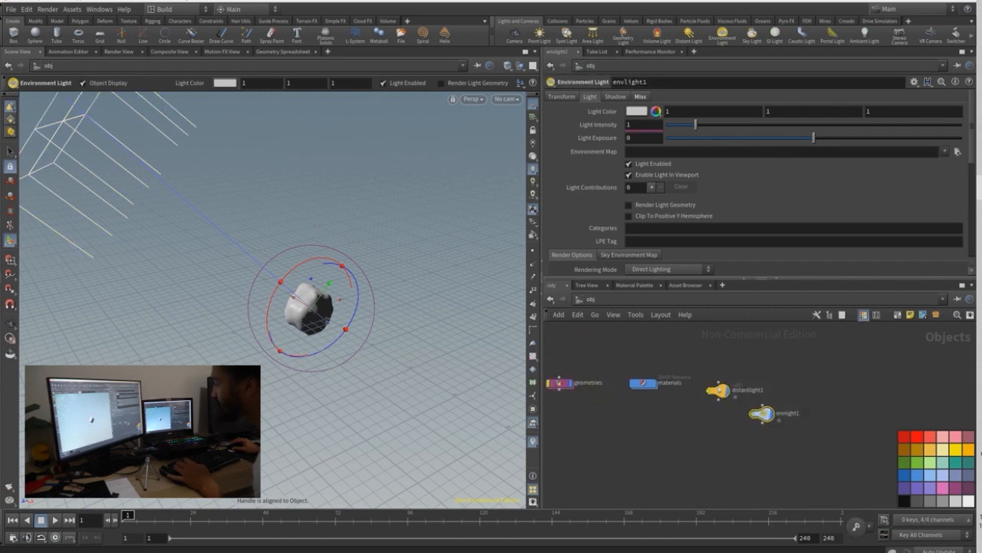
- Set the environment light's intensity to 0.5 and move its node roughly level with the distant light's node
text(0.5)
key(Return)
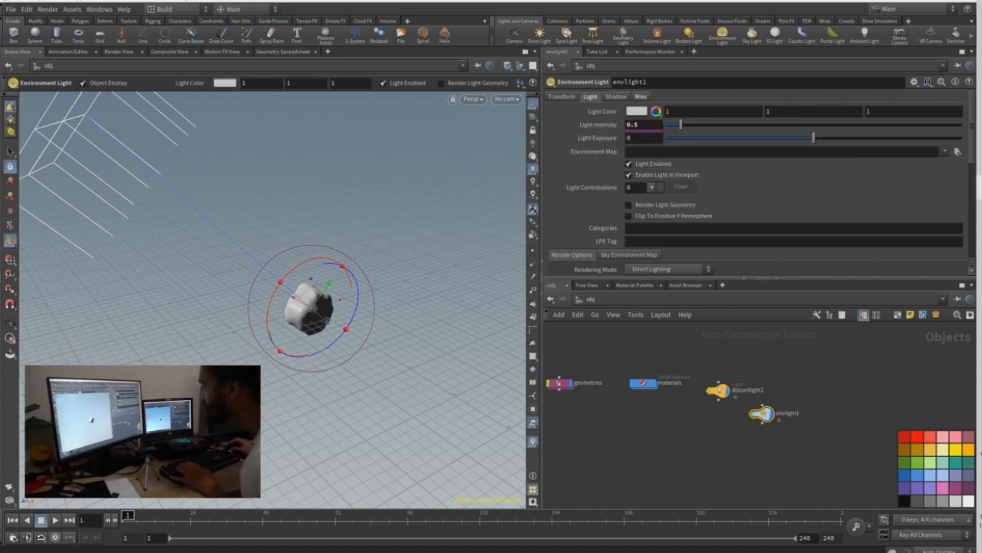
click(719, 390)
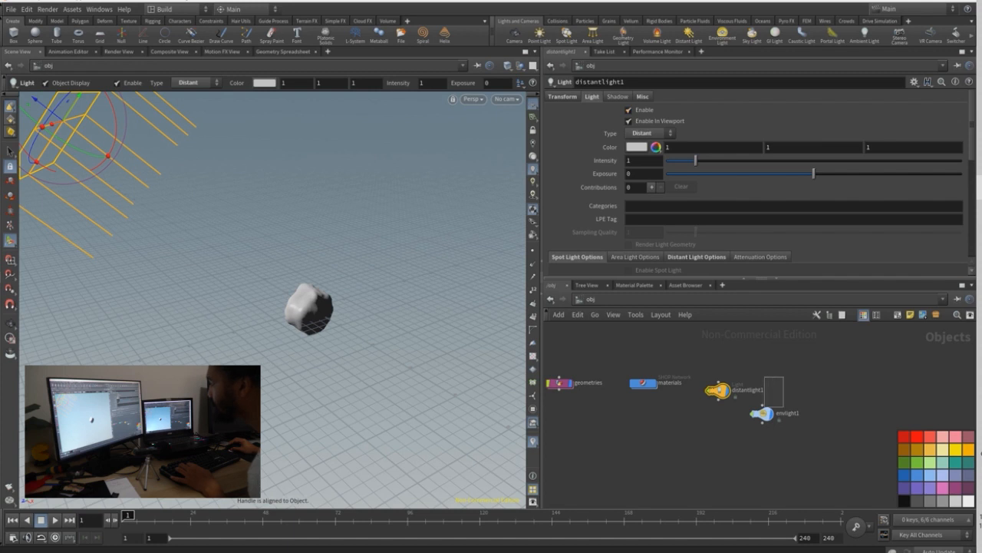
click(762, 414)
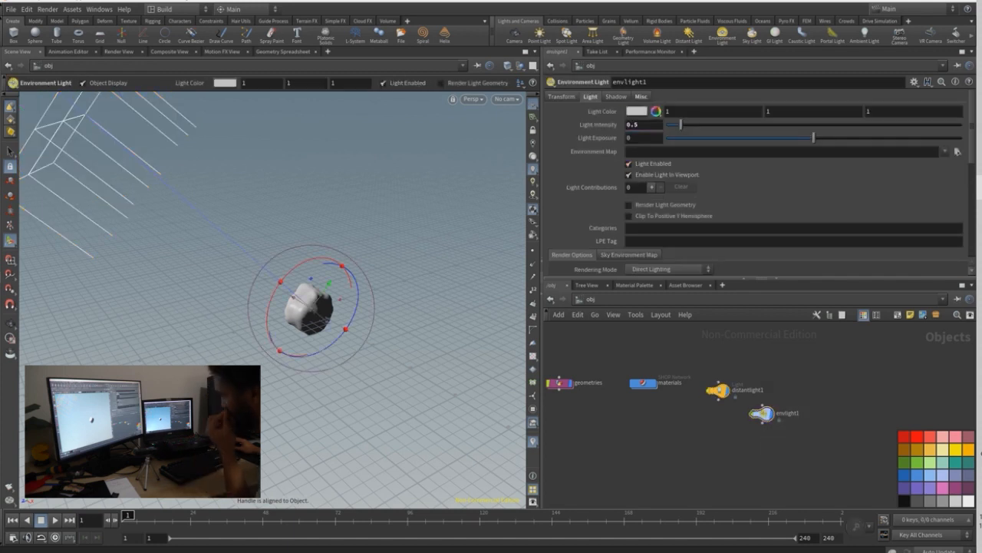
drag(763, 414, 806, 388)
- Collapse the distant light and environment light nodes into one subnetwork
drag(845, 424, 680, 353)
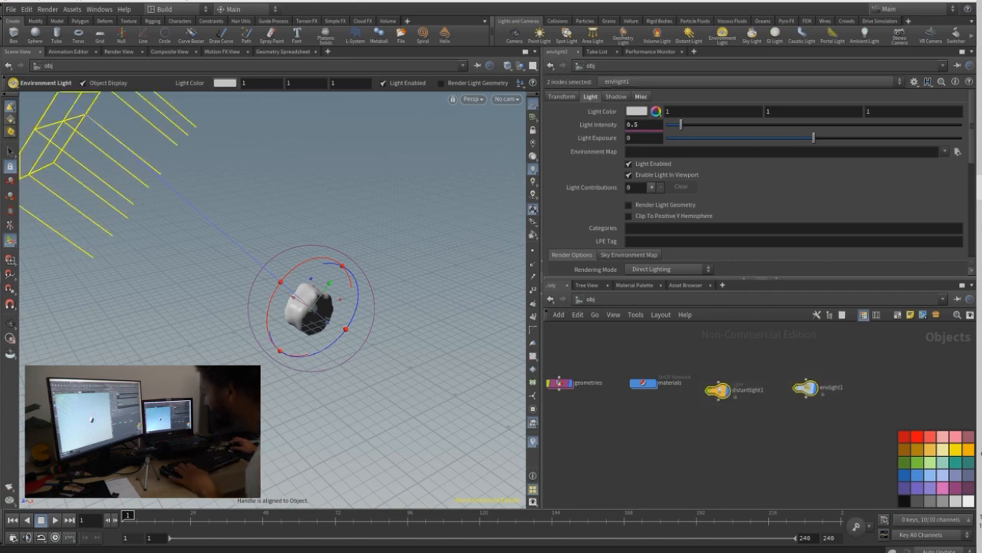
key(c)
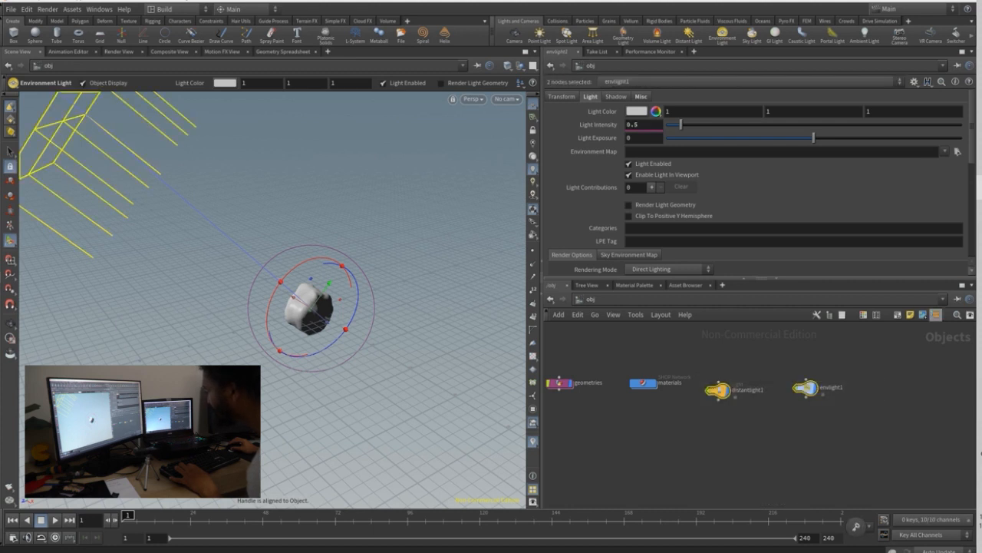
click(936, 314)
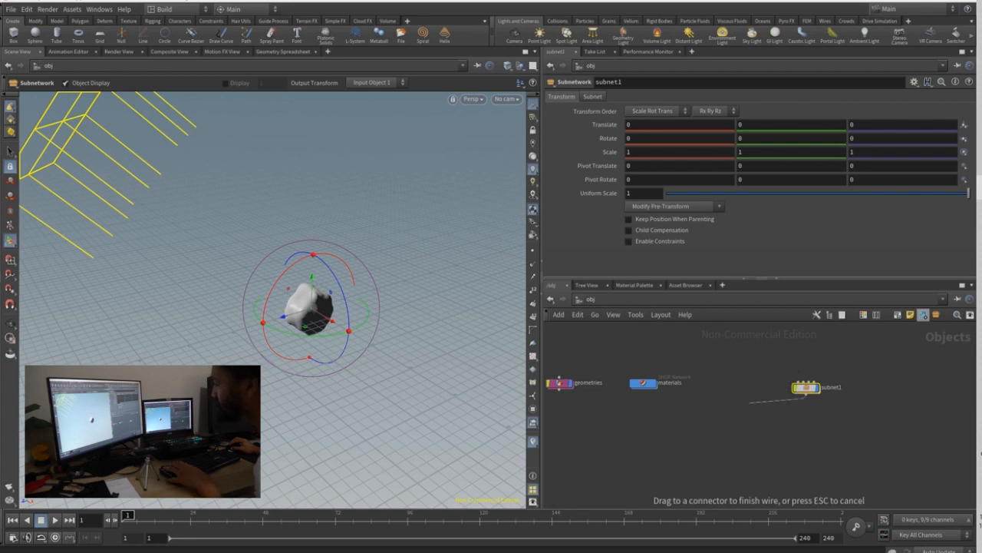
- Place the subnetwork node in line beside the materials node and check the two lights inside it
drag(806, 386, 745, 382)
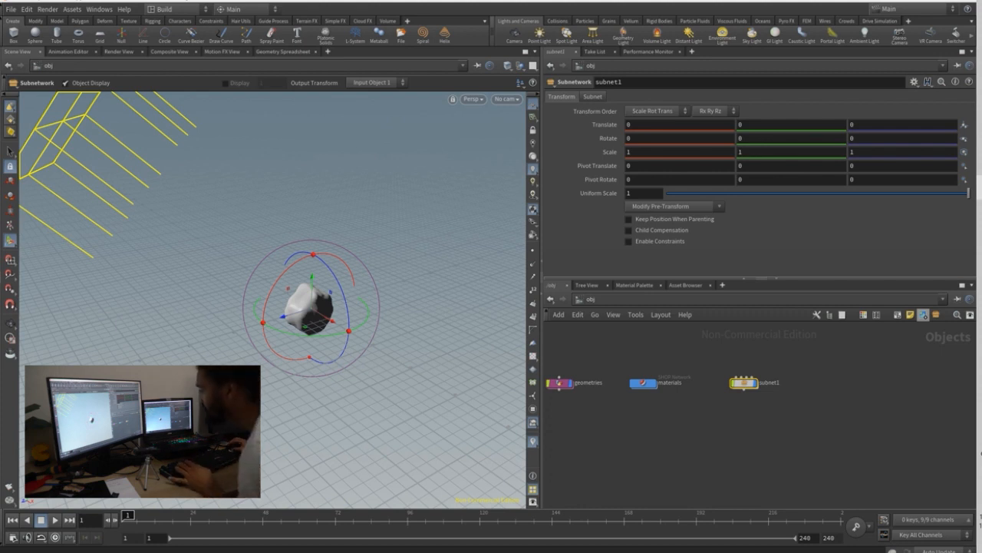
double_click(743, 381)
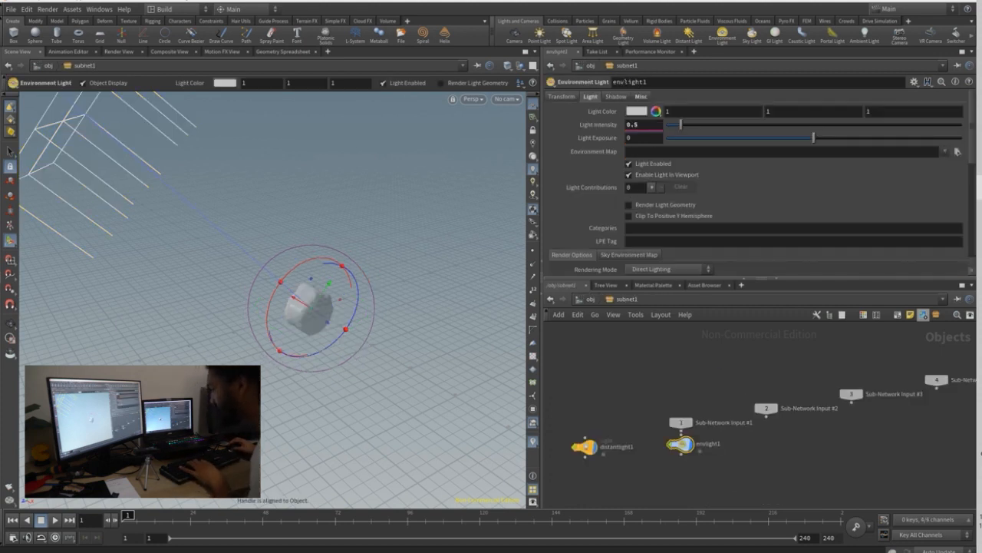
drag(680, 443, 680, 465)
key(u)
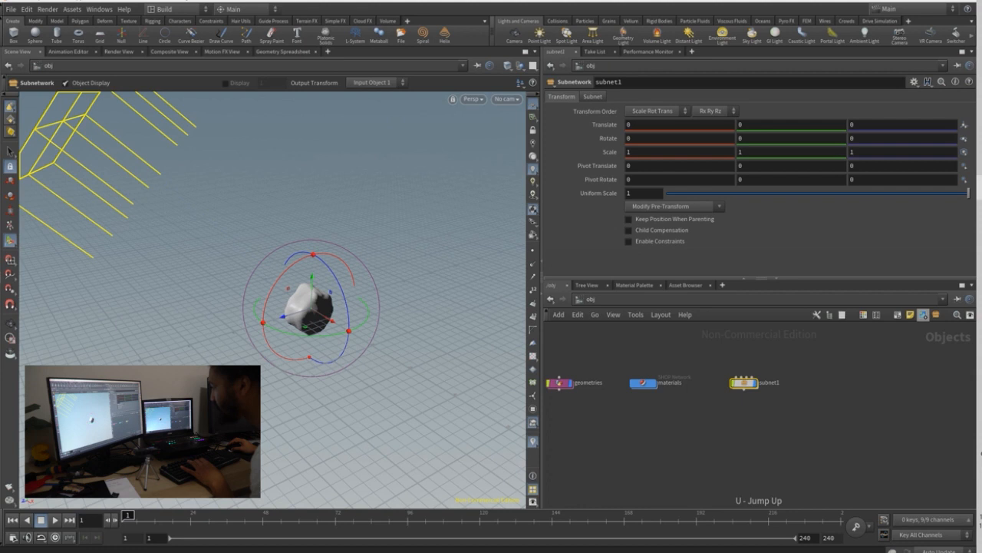
- Rename the subnetwork containing the lights as lighting
click(769, 383)
text(lighting)
key(Return)
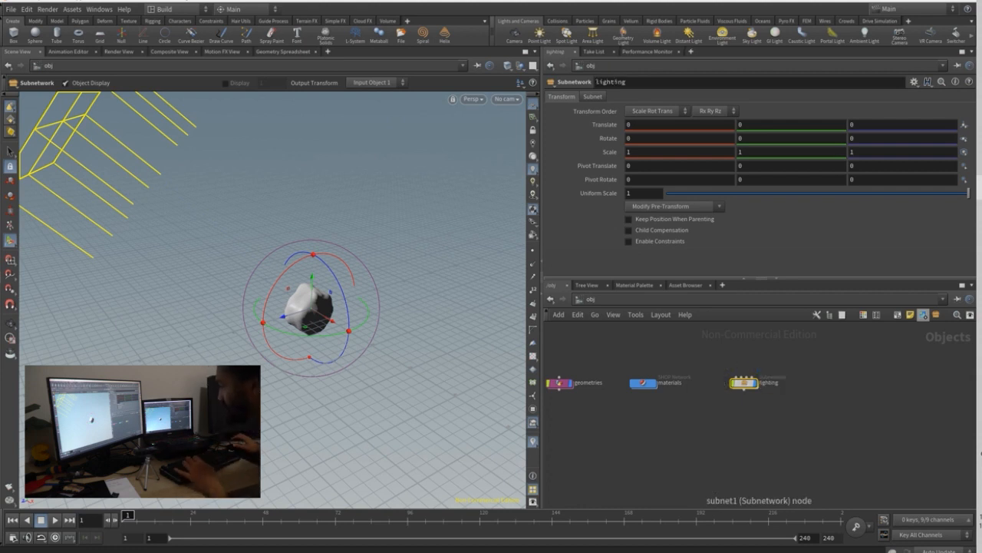
- Change the lighting subnetwork's name to lights
click(769, 383)
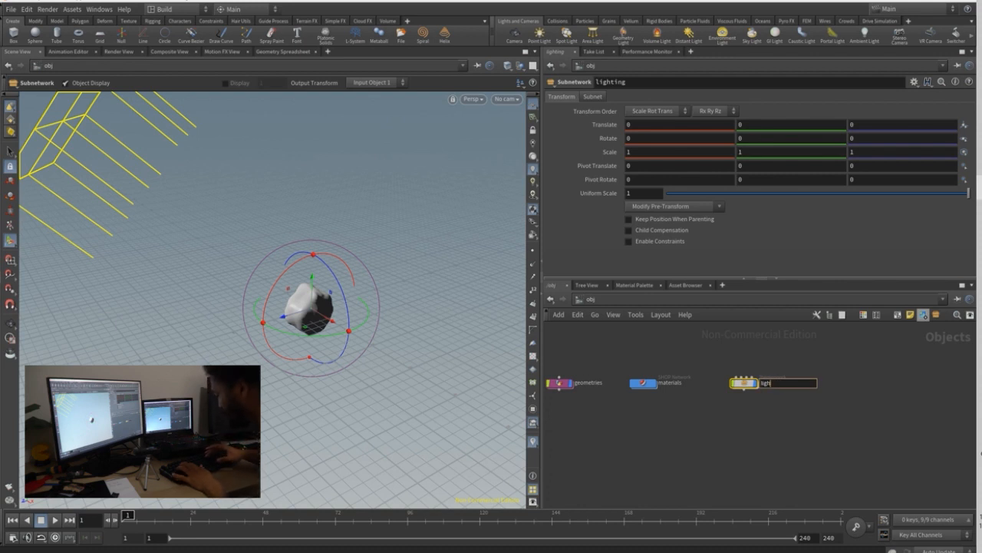
text(s)
key(Return)
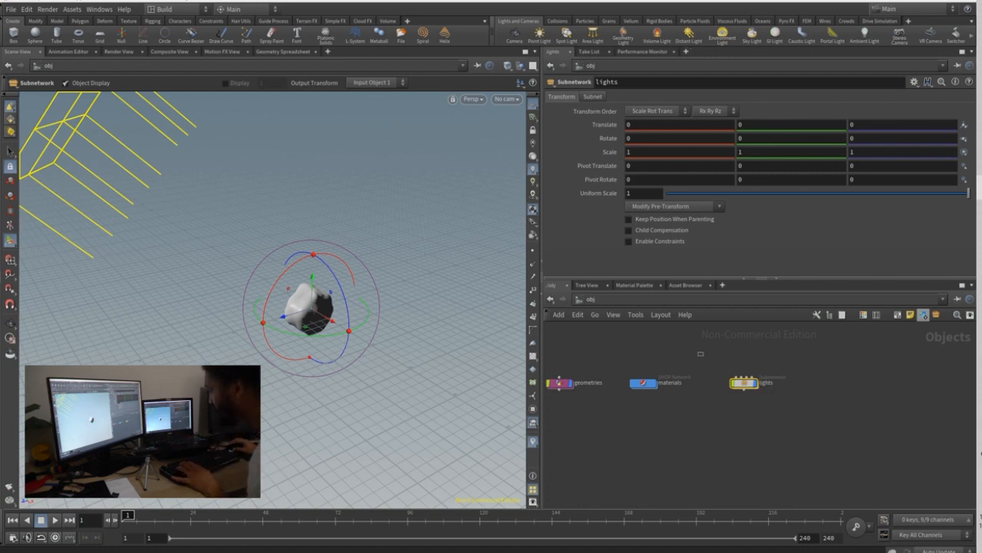
- Colour the lights subnetwork node yellow and switch its display off and back on
key(c)
key(h)
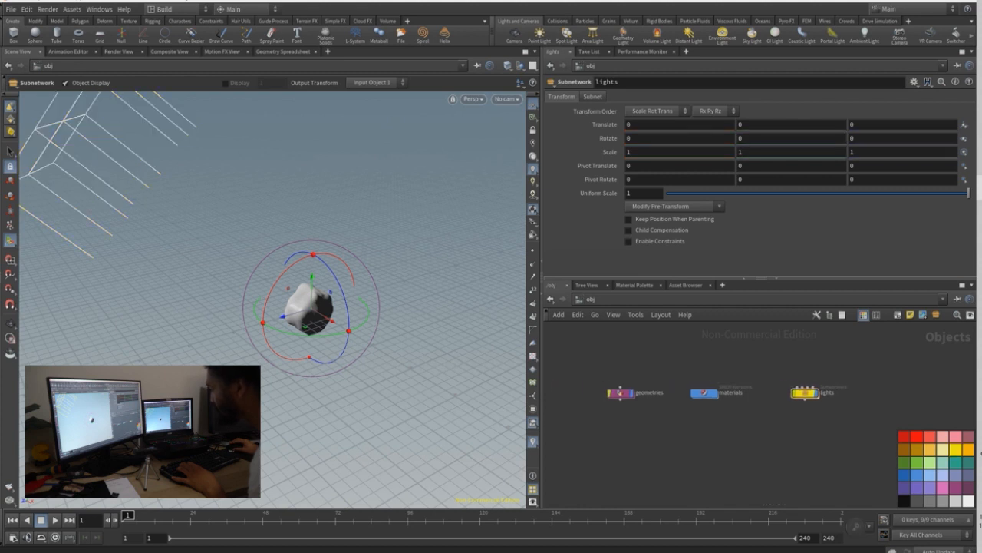
drag(827, 387, 806, 388)
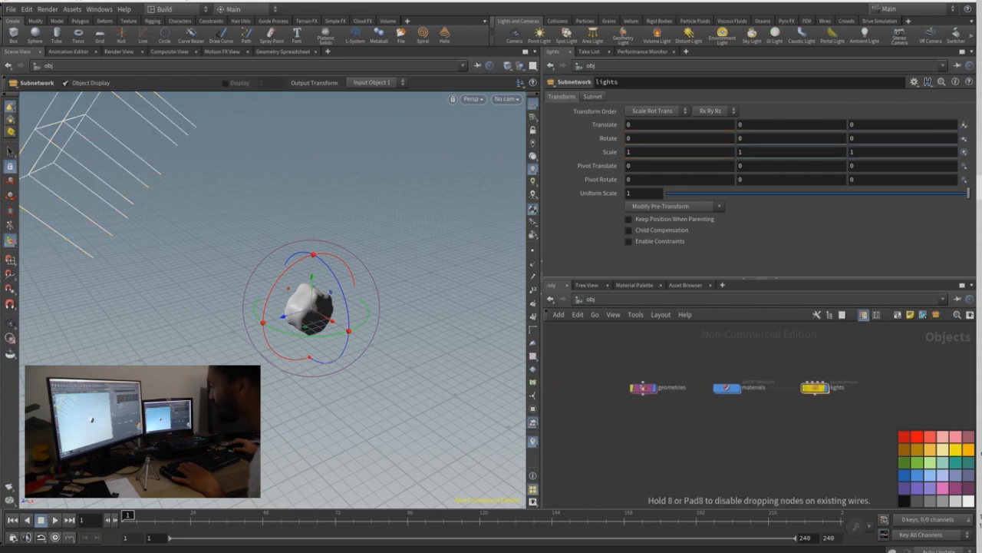
click(828, 387)
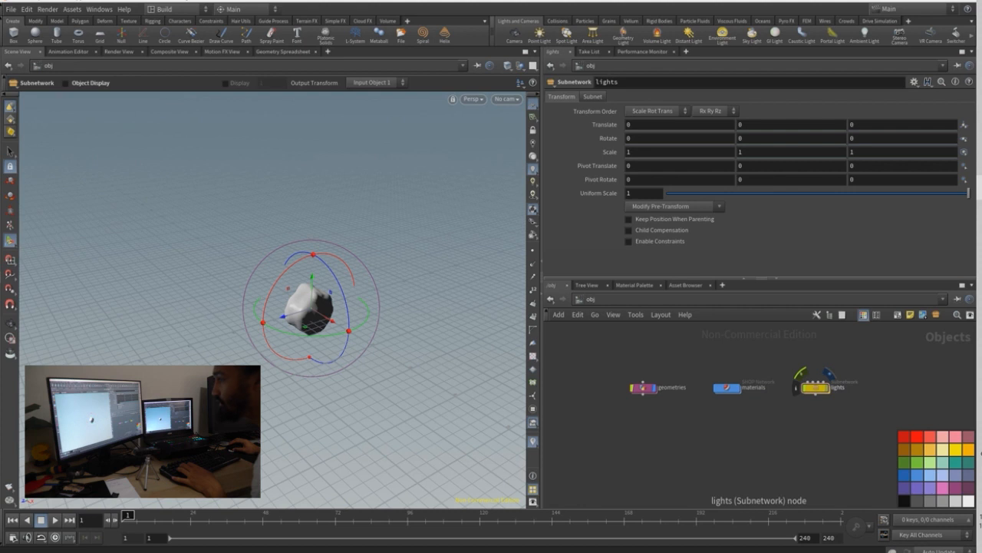
click(827, 387)
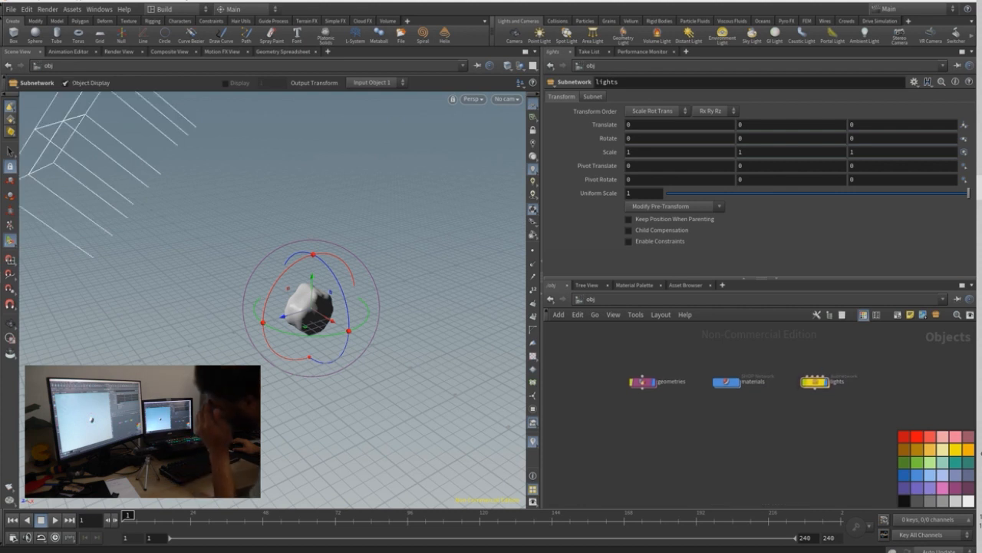
- Create a camera from a lower, closer view of the deformed sphere and line its node up after the lights node
key(Escape)
mouse_move(309, 307)
mouse_down()
mouse_move(328, 361)
mouse_move(295, 313)
mouse_up()
right_drag(295, 313, 304, 330)
drag(303, 330, 329, 303)
middle_drag(328, 303, 278, 296)
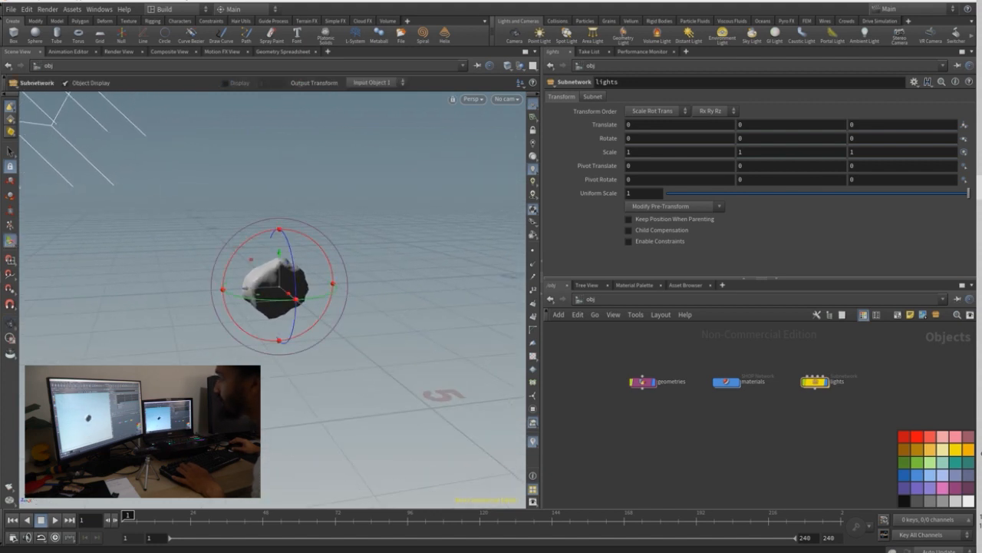
ctrl+click(514, 36)
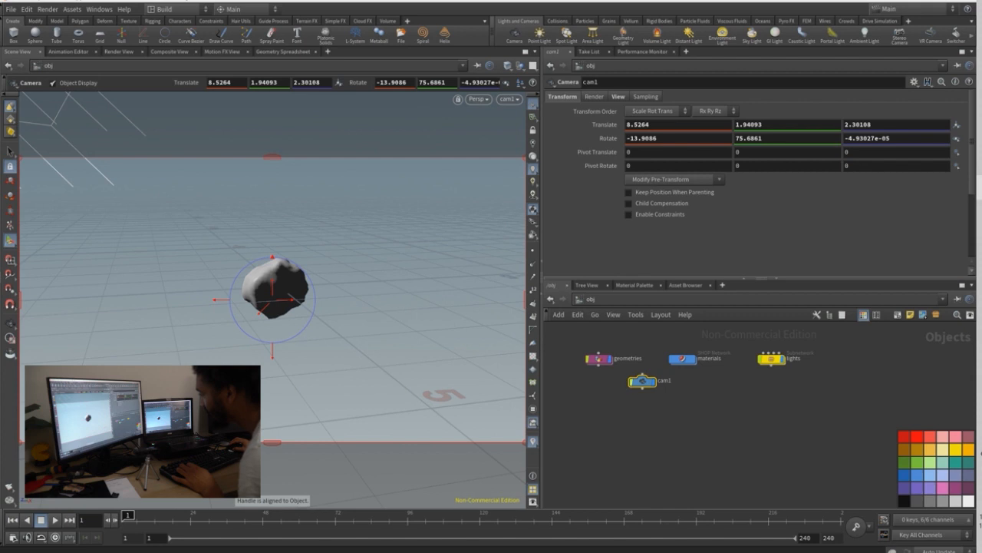
key(l)
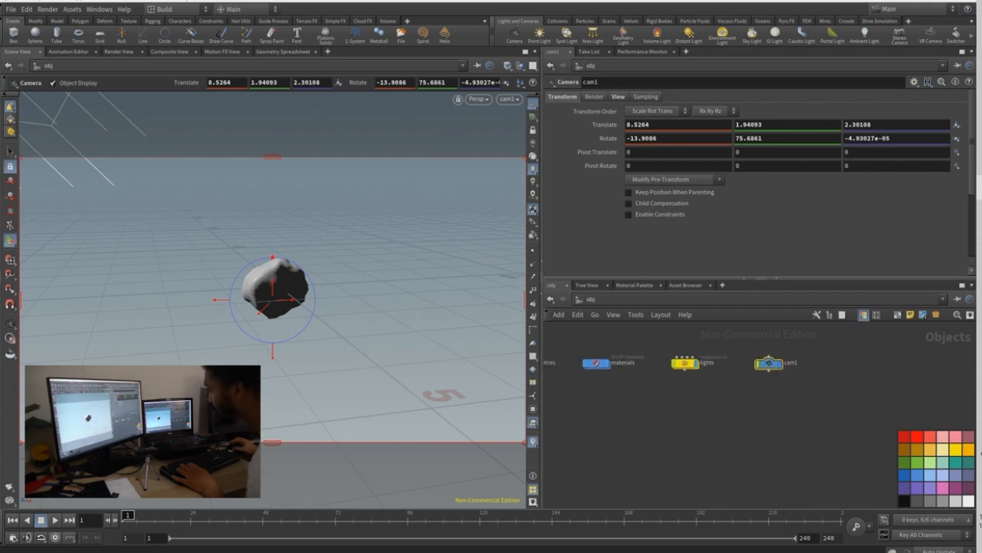
- Rename the new camera node as camera_render
double_click(791, 362)
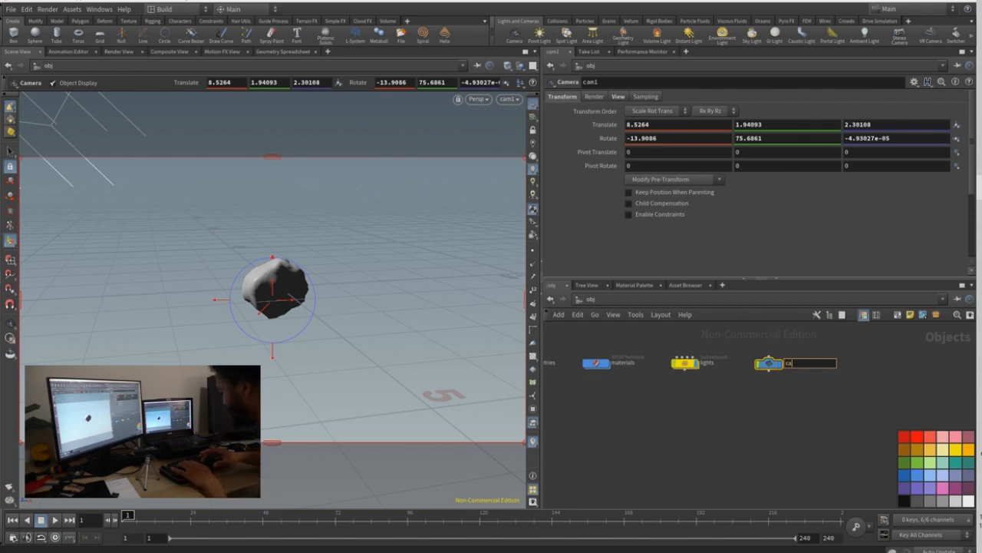
text(camera_ren)
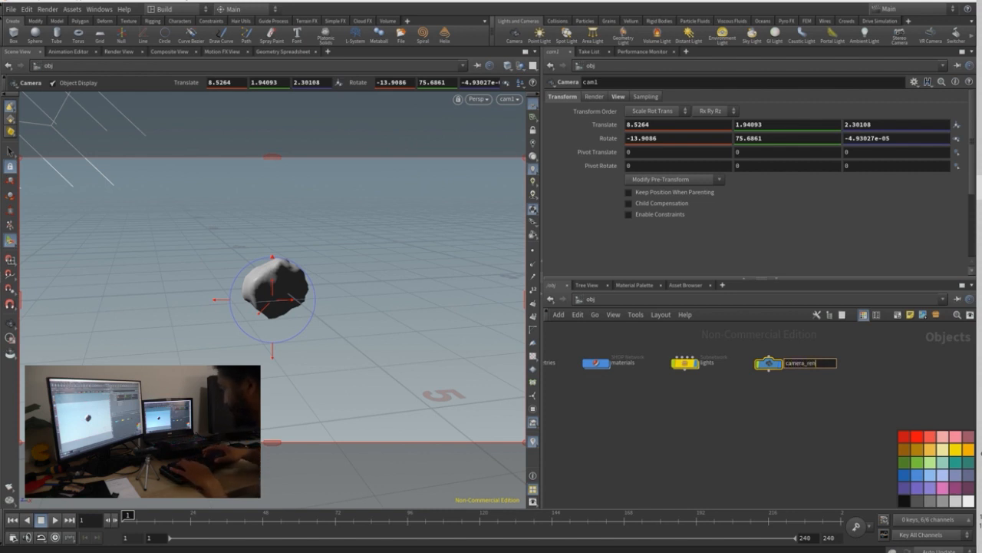
text(der)
key(Return)
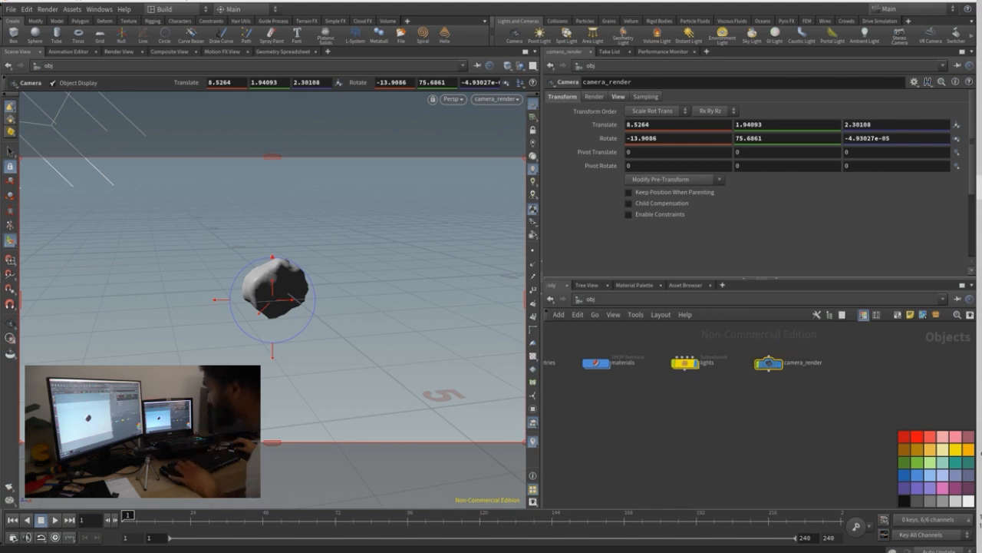
key(h)
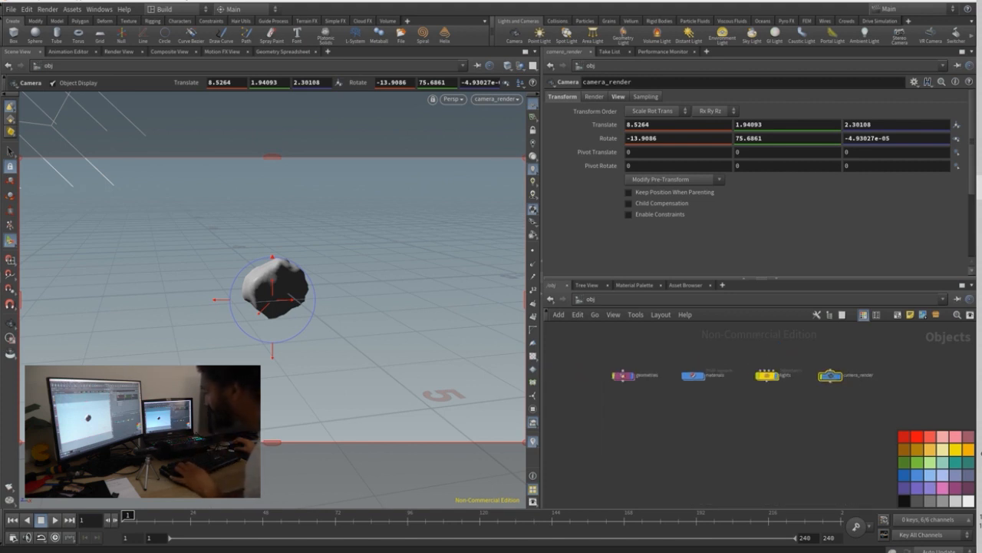
- Review the geometries, materials, lights and camera_render nodes in turn
click(624, 375)
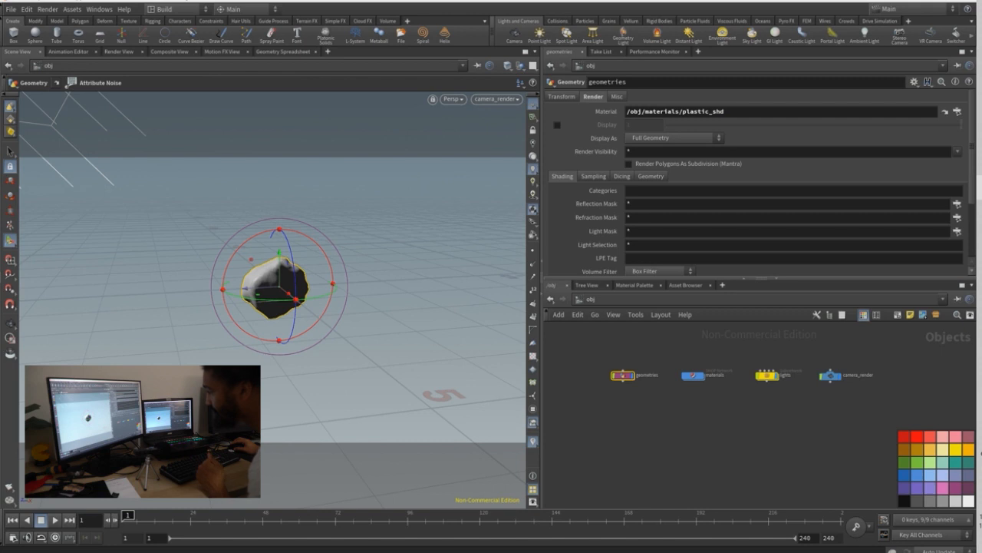
click(693, 375)
click(766, 375)
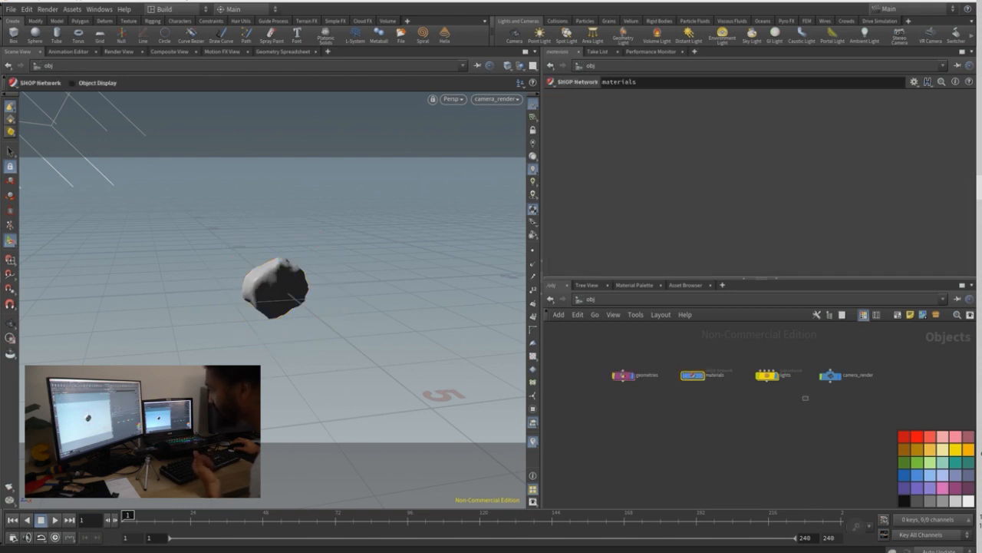
click(831, 375)
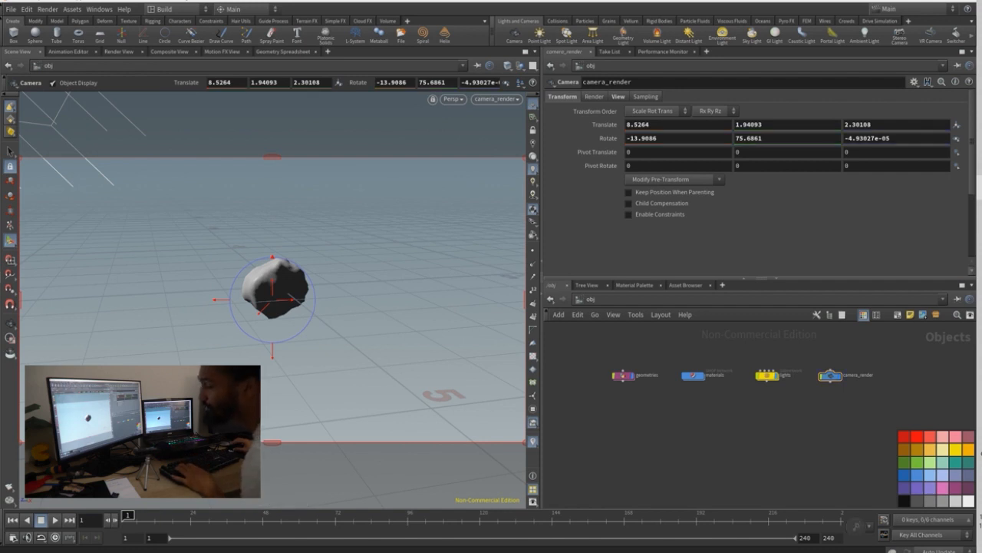
- Render the scene in the render view, set its camera to /obj/camera_render, and refresh the render
click(119, 51)
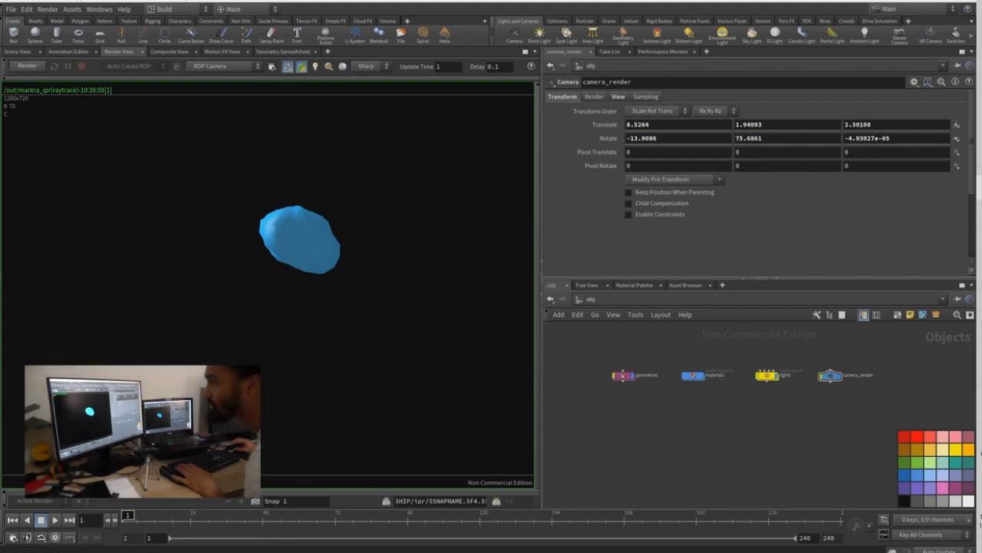
click(26, 66)
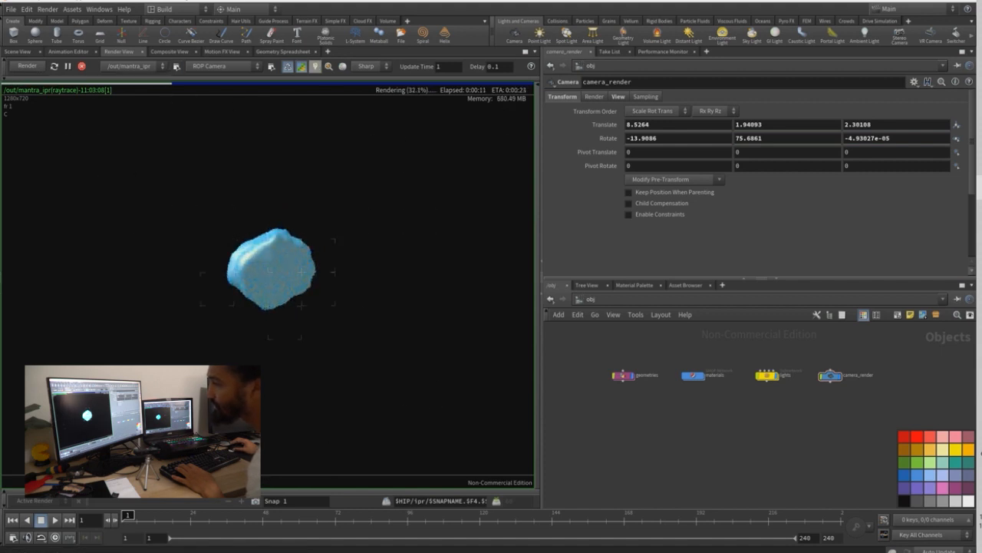
click(217, 66)
click(219, 94)
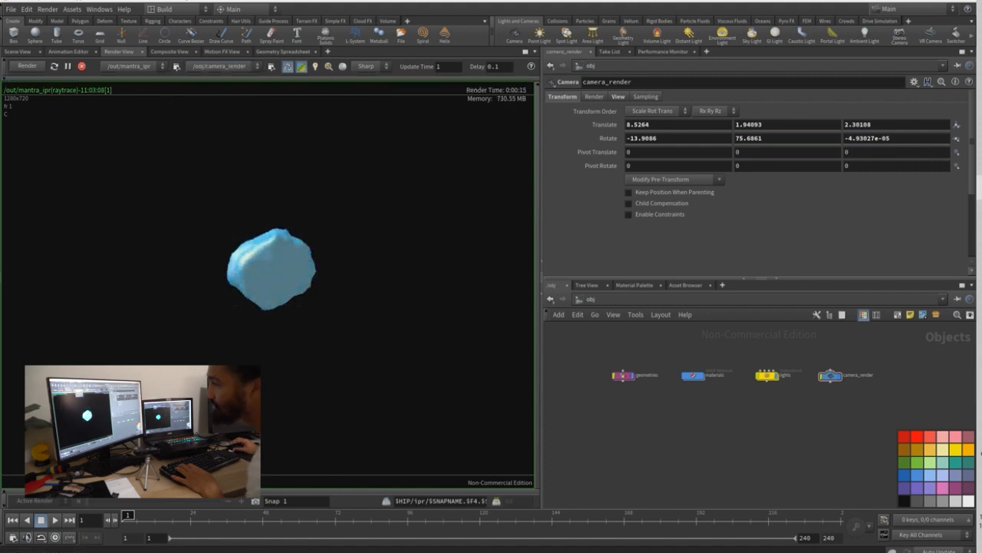
click(53, 66)
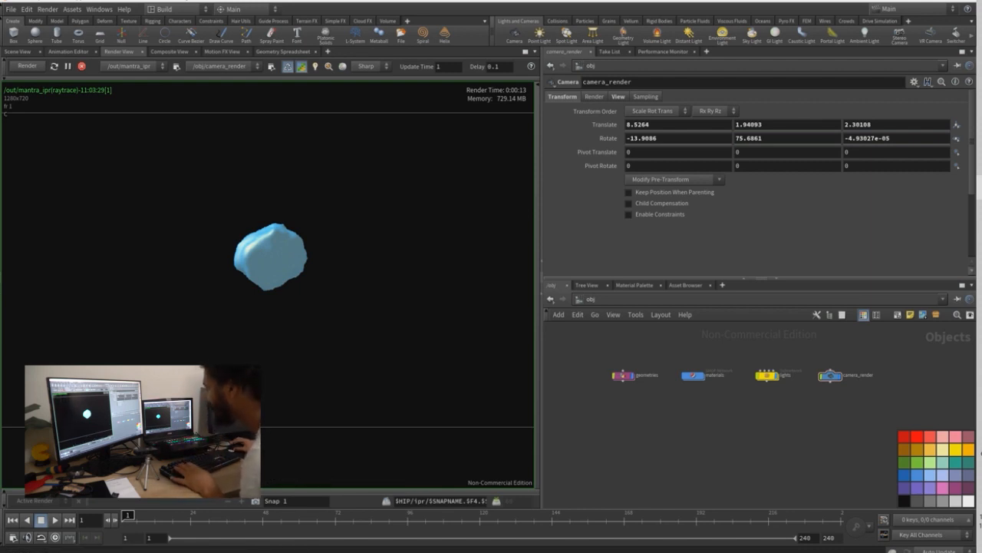
- Hide the node colour palette and examine the contents of the geometries, materials and lights nodes
key(c)
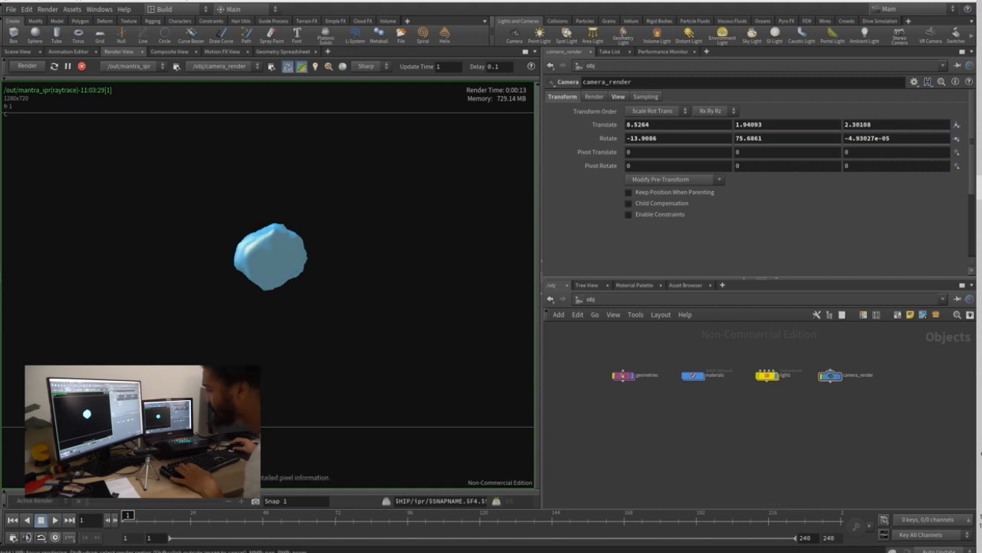
key(i)
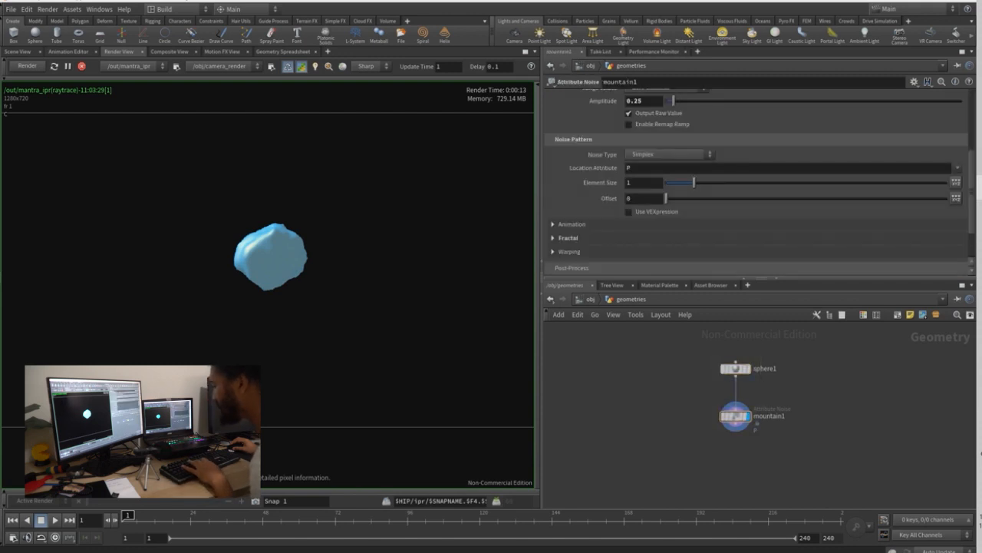
key(u)
double_click(693, 375)
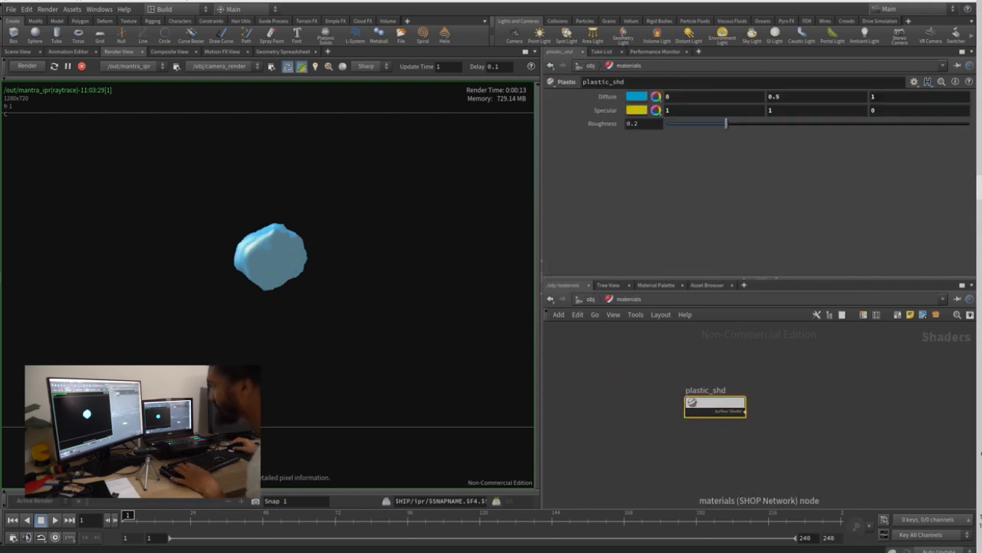
key(u)
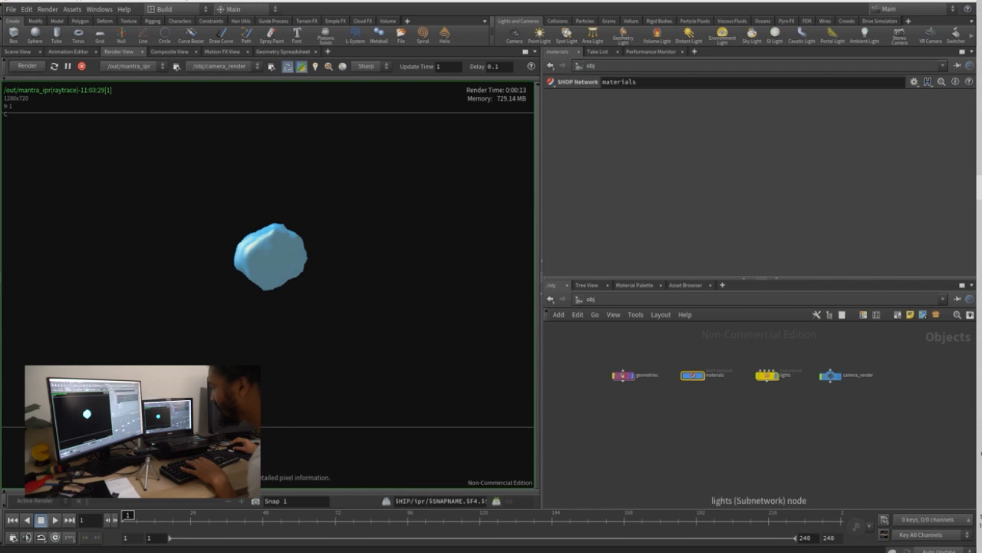
double_click(766, 374)
key(u)
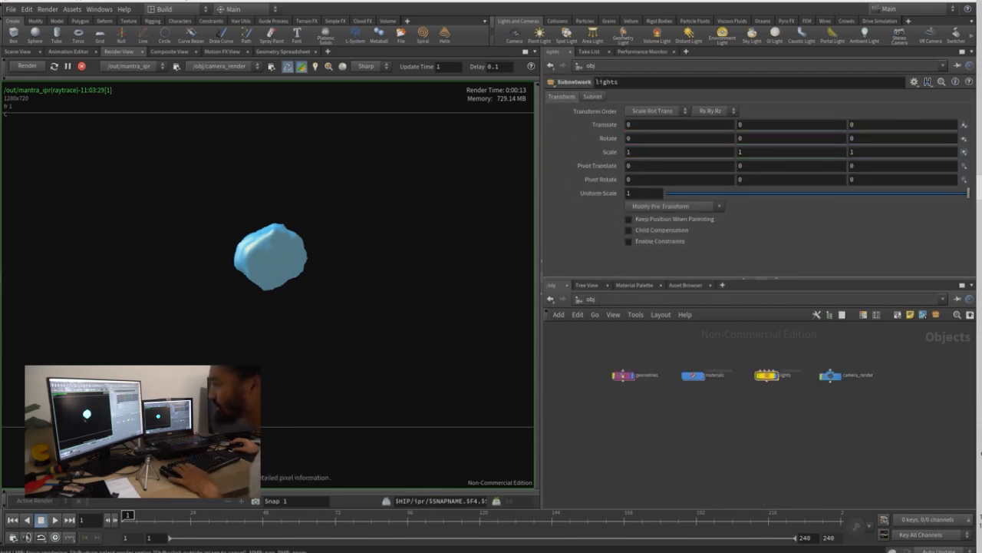
- Switch to the out network and zoom in on the mantra_ipr render node
click(590, 299)
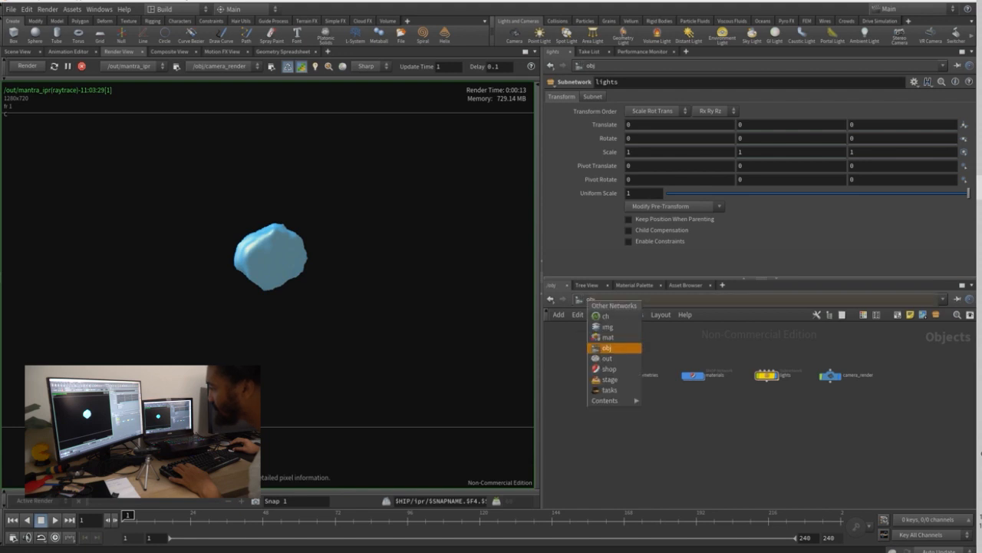
click(606, 358)
key(h)
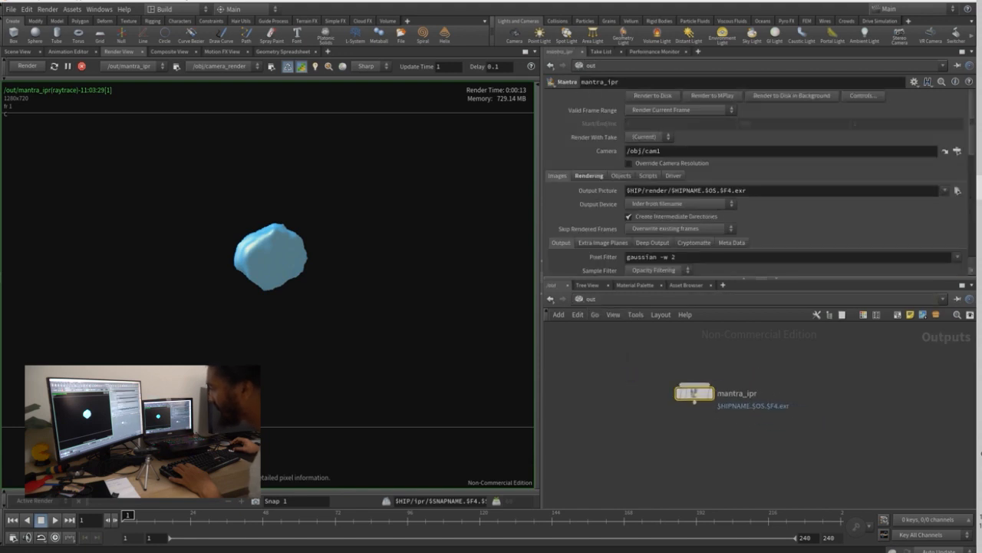
click(745, 382)
click(775, 453)
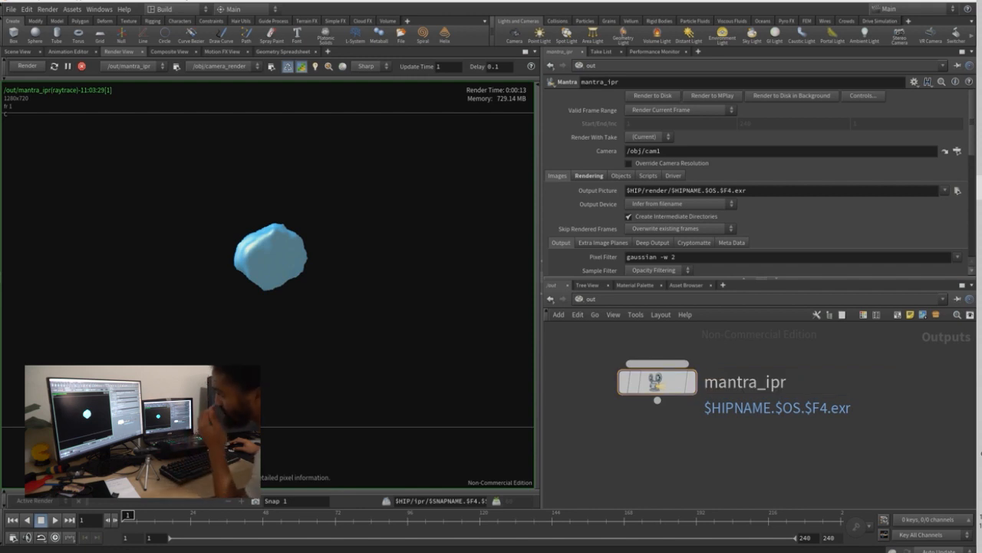
- Delete the mantra_ipr node and start a new render so that the node is generated again
mouse_move(657, 381)
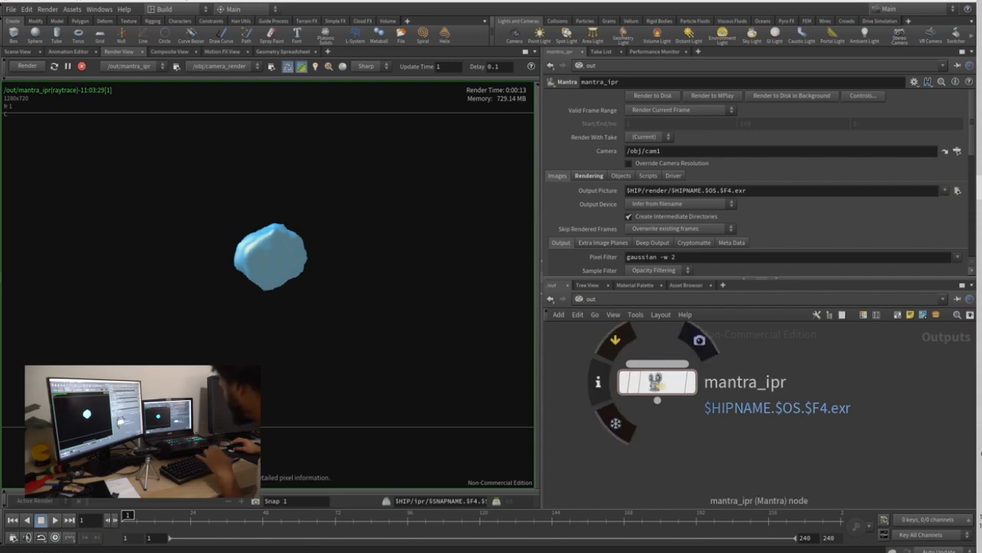
key(Delete)
click(27, 67)
mouse_move(658, 382)
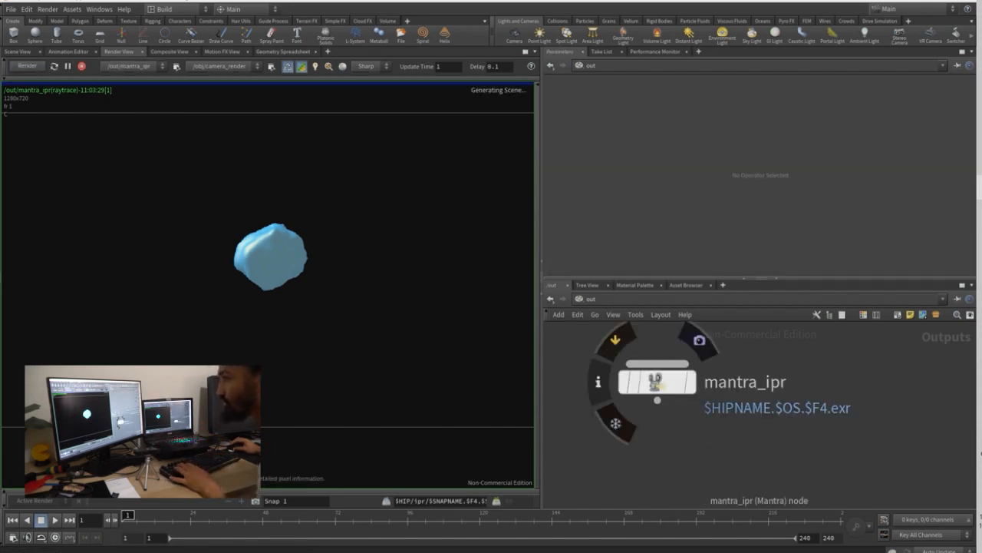
scroll(676, 393, down, 2)
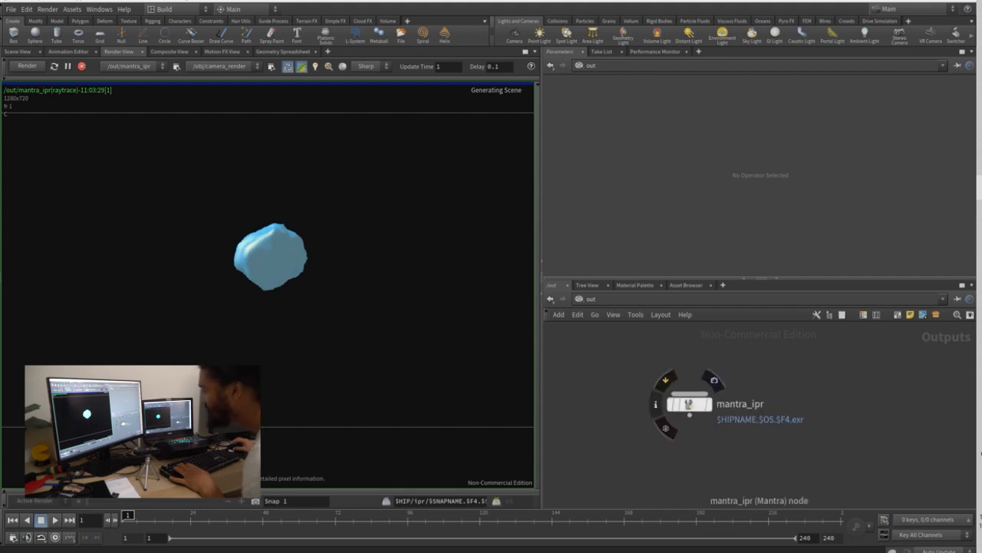
- Select the mantra_ipr node and examine its image output settings
click(689, 404)
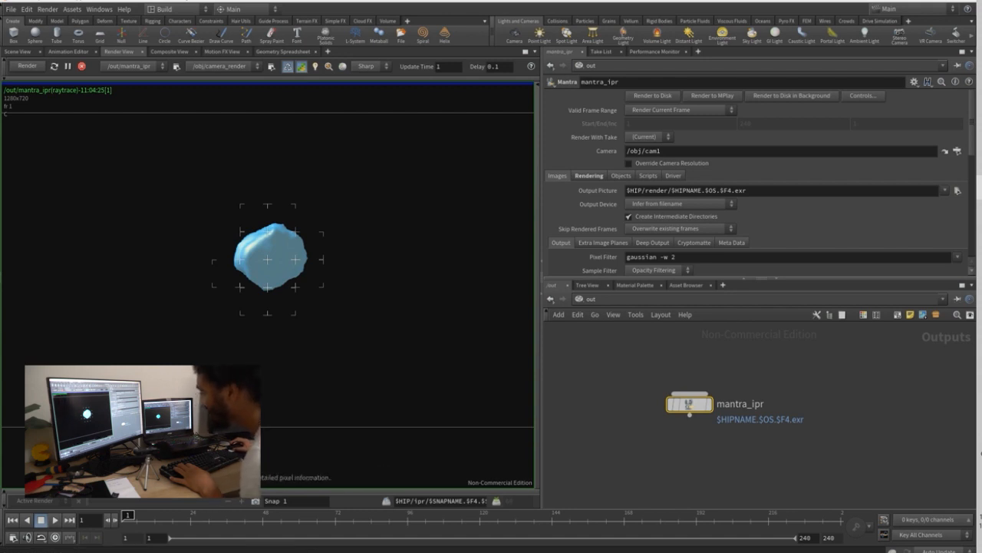
scroll(661, 373, down, 1)
scroll(664, 375, up, 2)
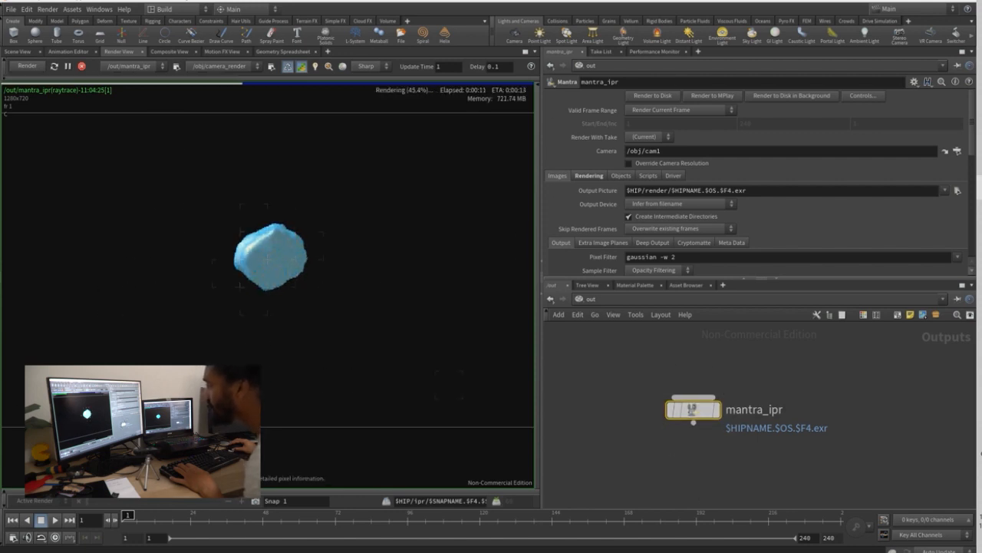
scroll(756, 176, down, 5)
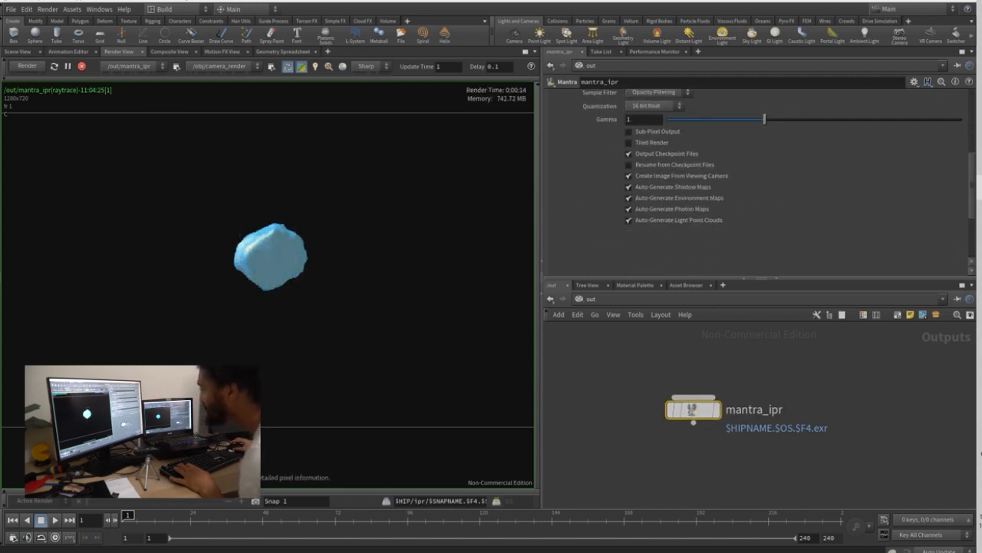
scroll(756, 176, up, 5)
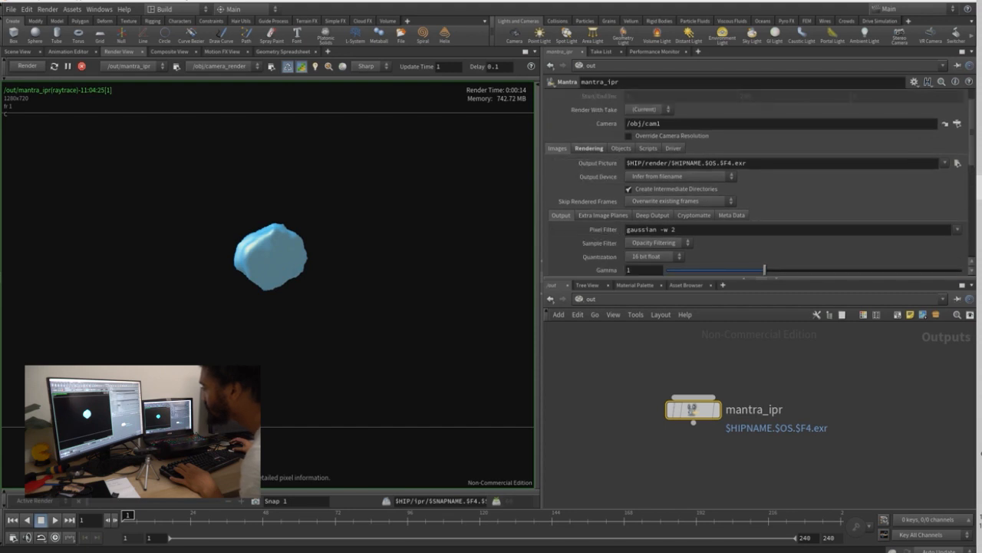
- Examine the rendering settings of the mantra_ipr node, especially the sampling and quality parameters
click(589, 148)
scroll(588, 237, down, 3)
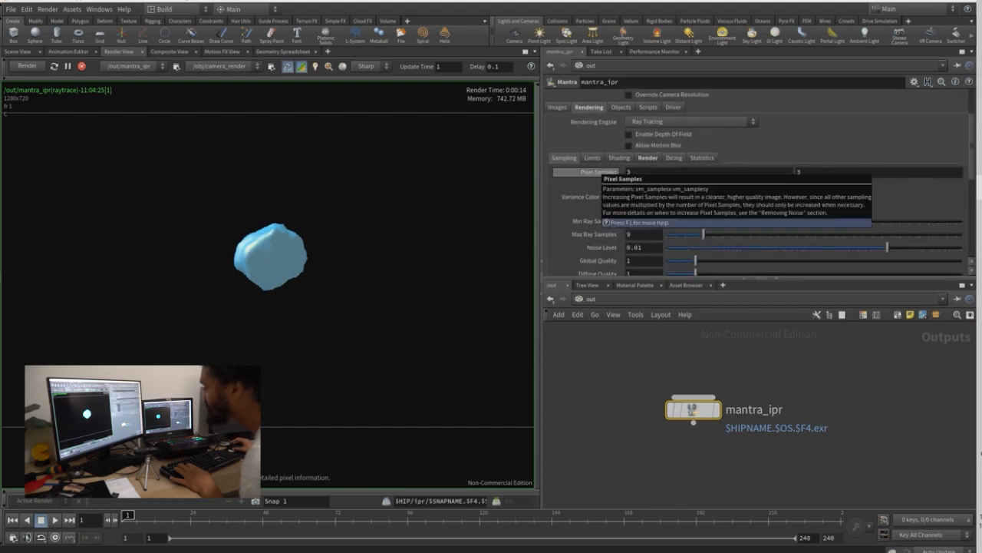
scroll(587, 184, down, 5)
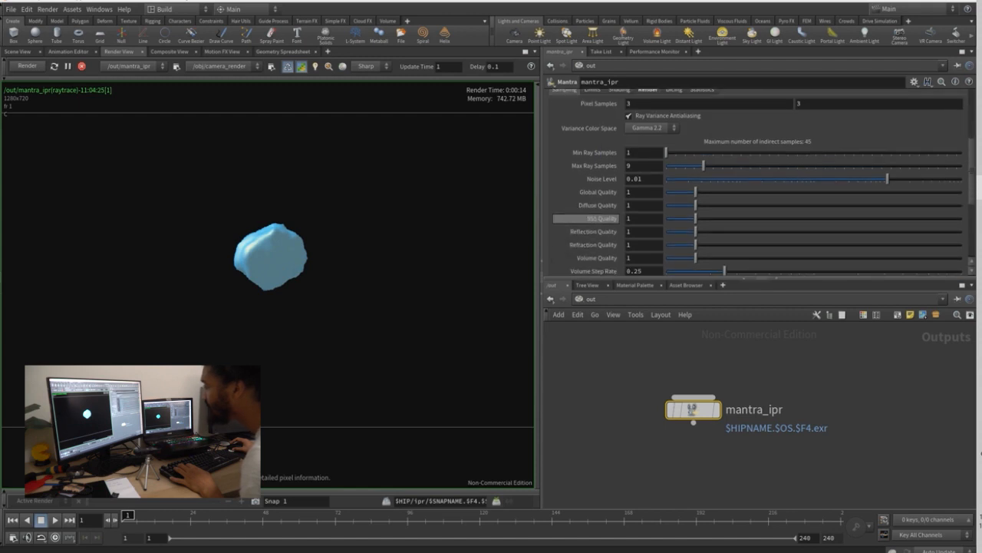
scroll(588, 218, down, 3)
scroll(587, 218, down, 3)
scroll(587, 218, up, 10)
scroll(587, 218, up, 2)
click(593, 185)
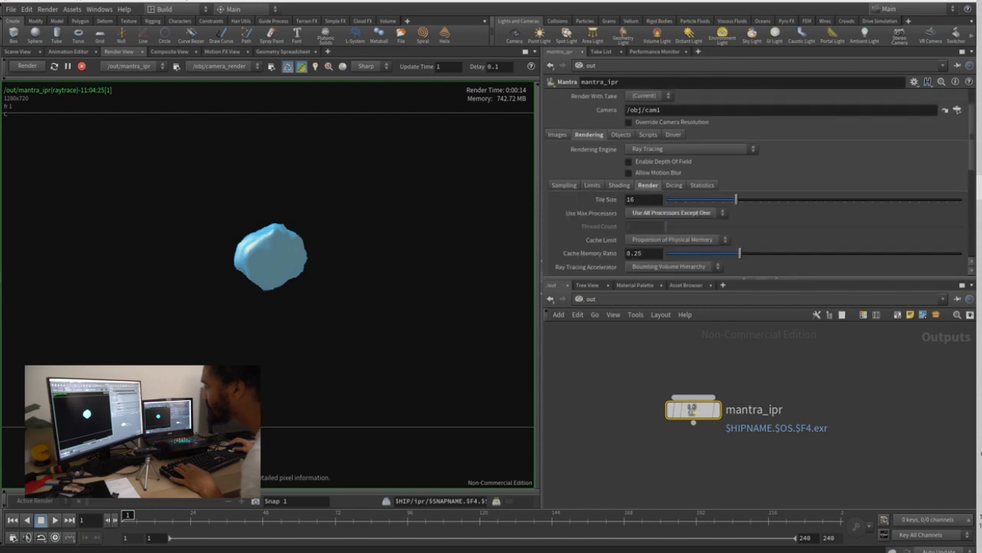
click(564, 185)
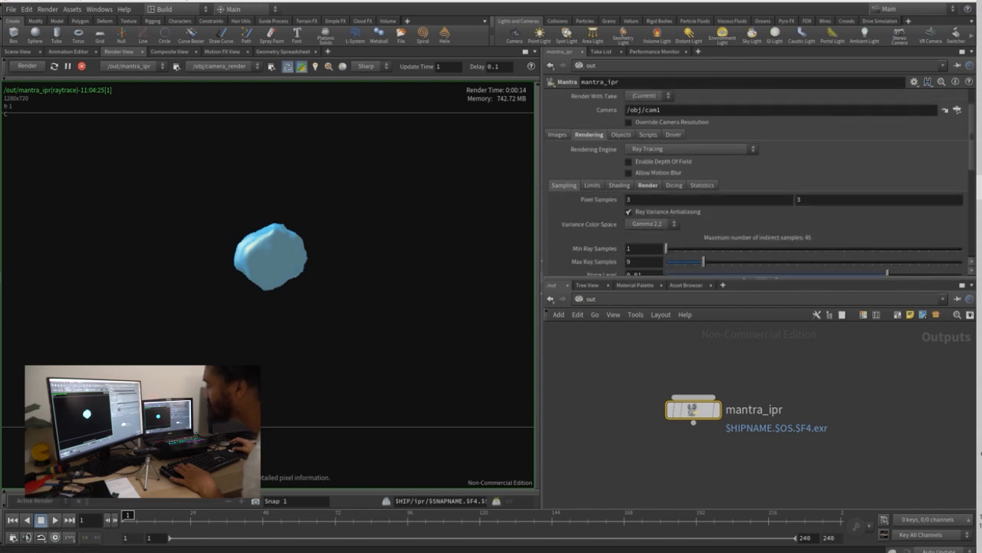
- Set the mantra_ipr node's camera to /obj/camera_render and its valid frame range to Render Frame Range
scroll(756, 177, up, 2)
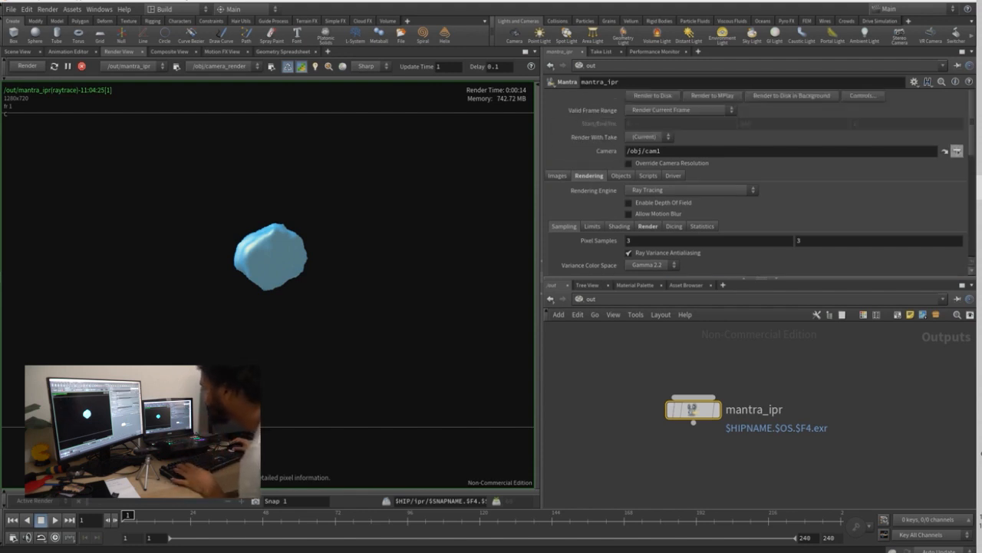
click(945, 151)
click(902, 95)
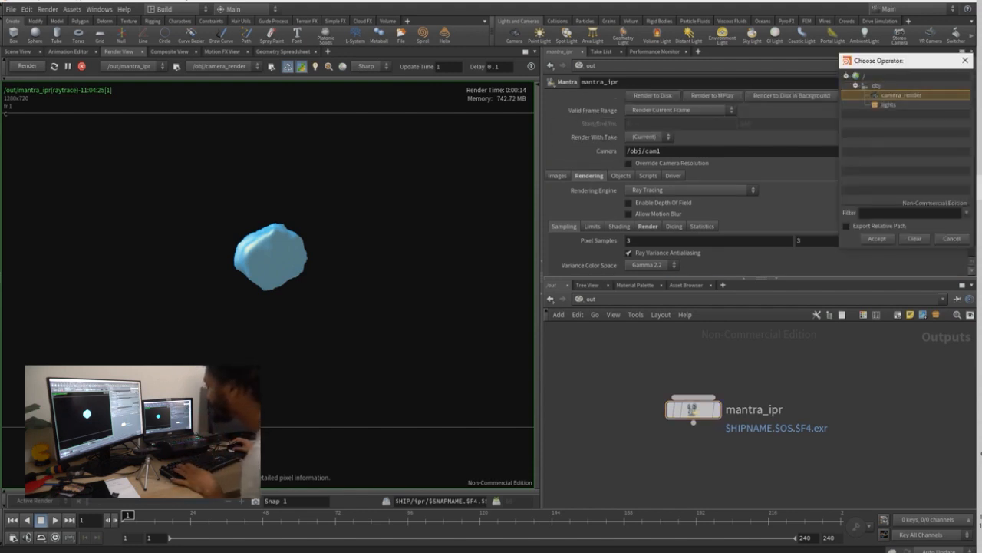
click(878, 239)
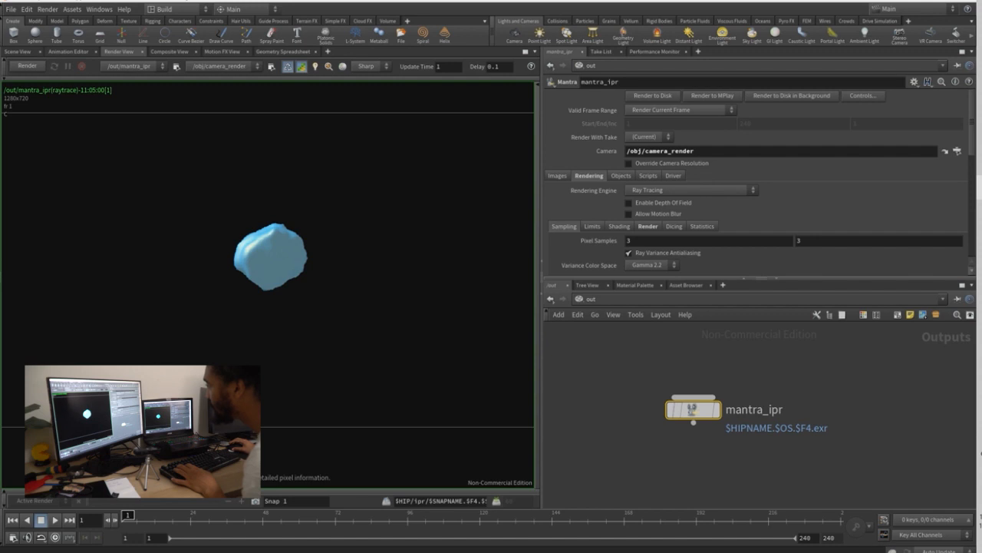
click(681, 110)
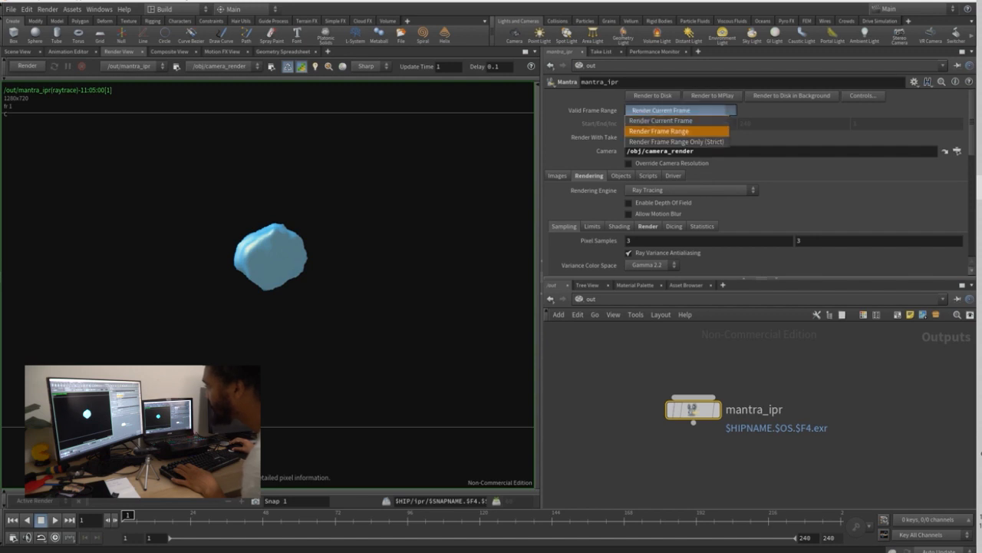
click(667, 131)
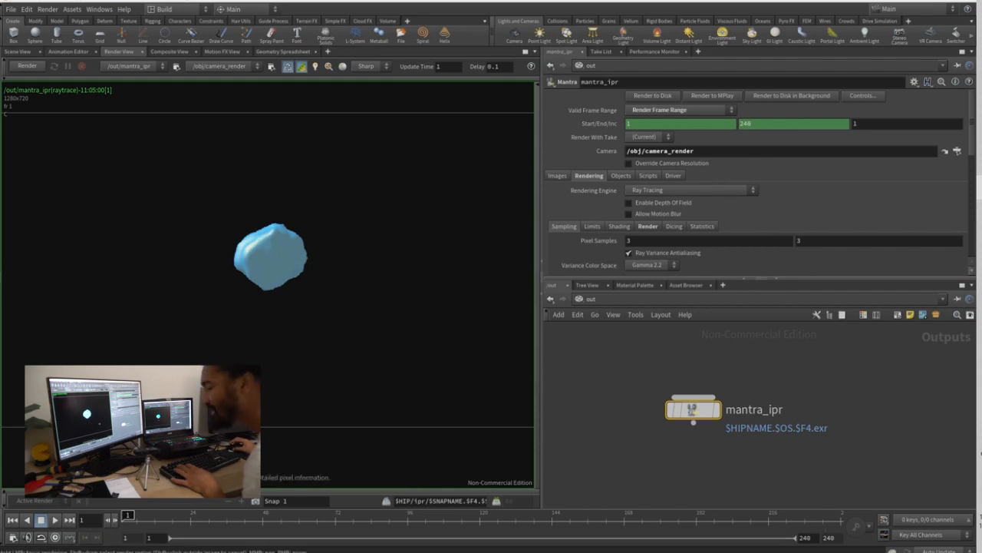
- Enter the geometries node in the obj network, show the scene view, and keyframe mountain1's Offset at 0 on frame 1
click(590, 299)
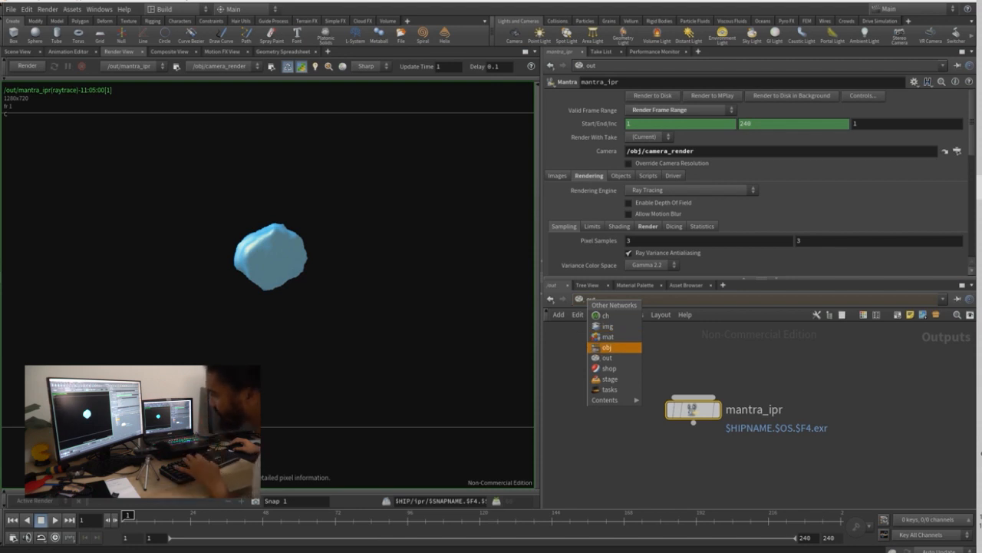
click(608, 347)
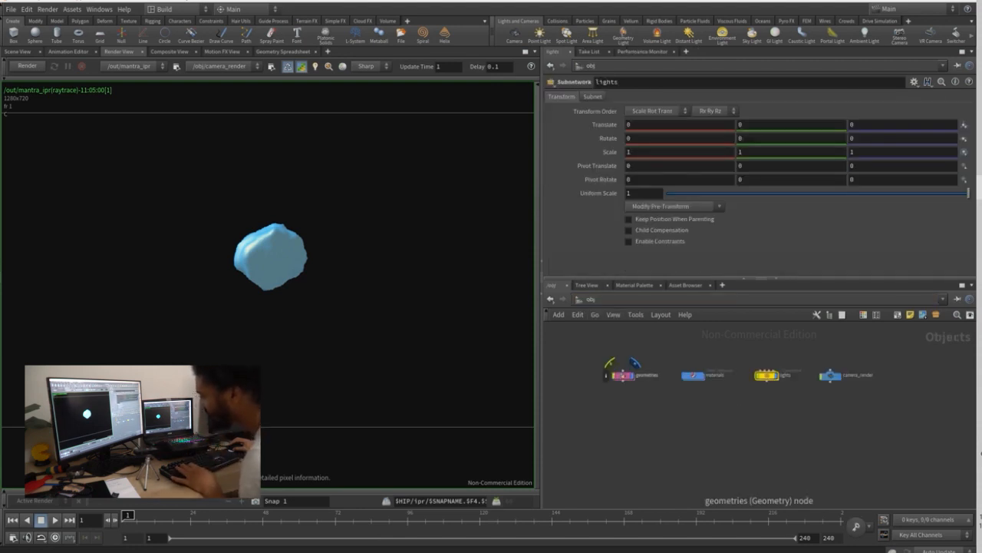
double_click(623, 375)
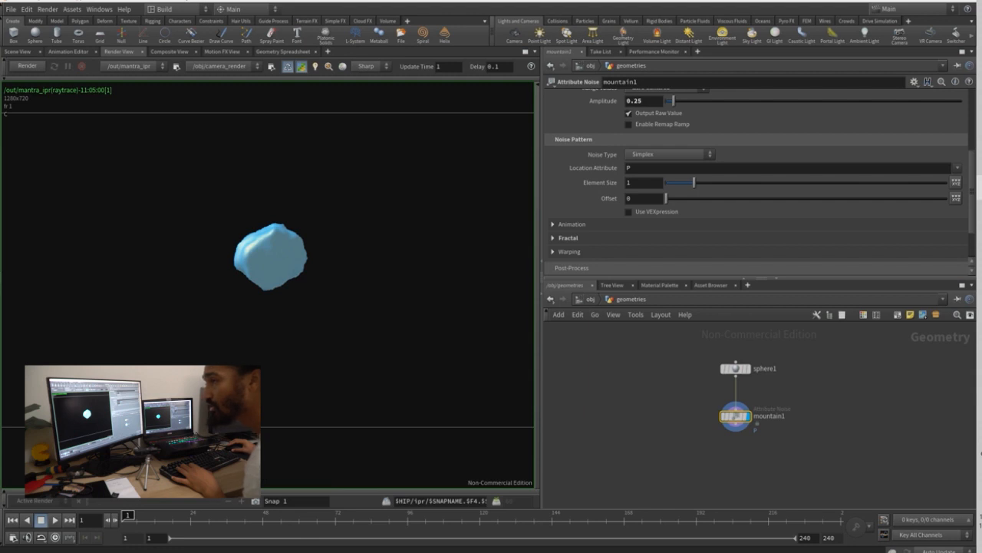
click(18, 51)
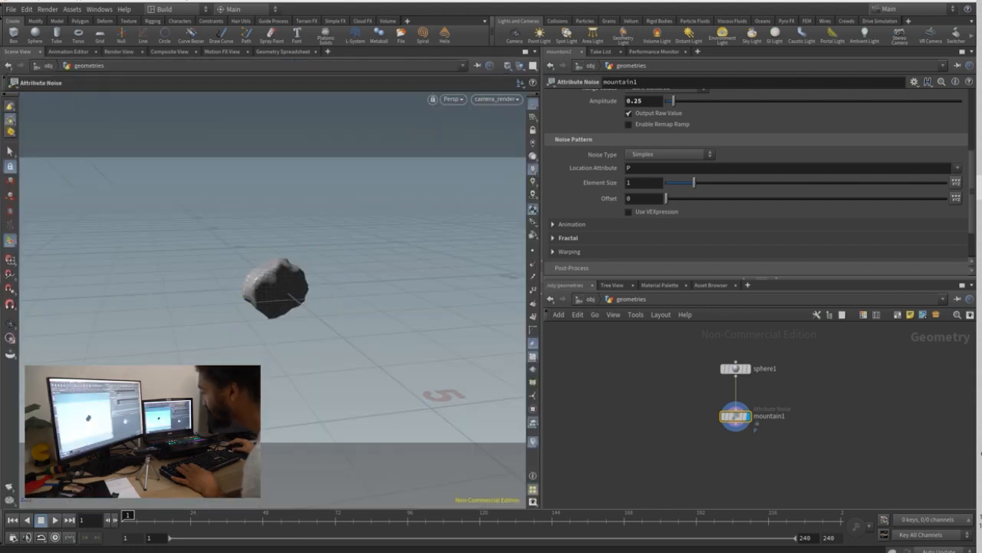
scroll(724, 382, up, 2)
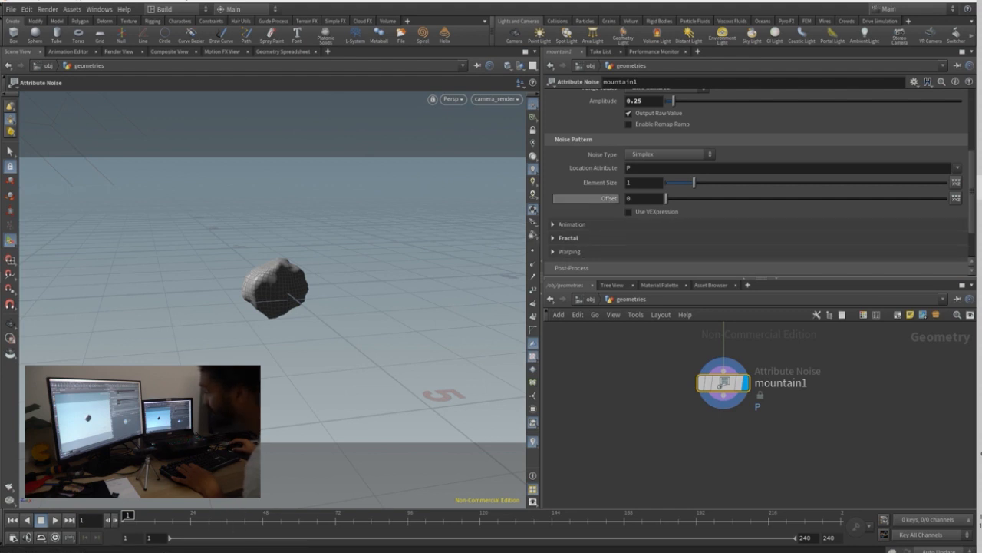
right_click(606, 198)
mouse_move(621, 227)
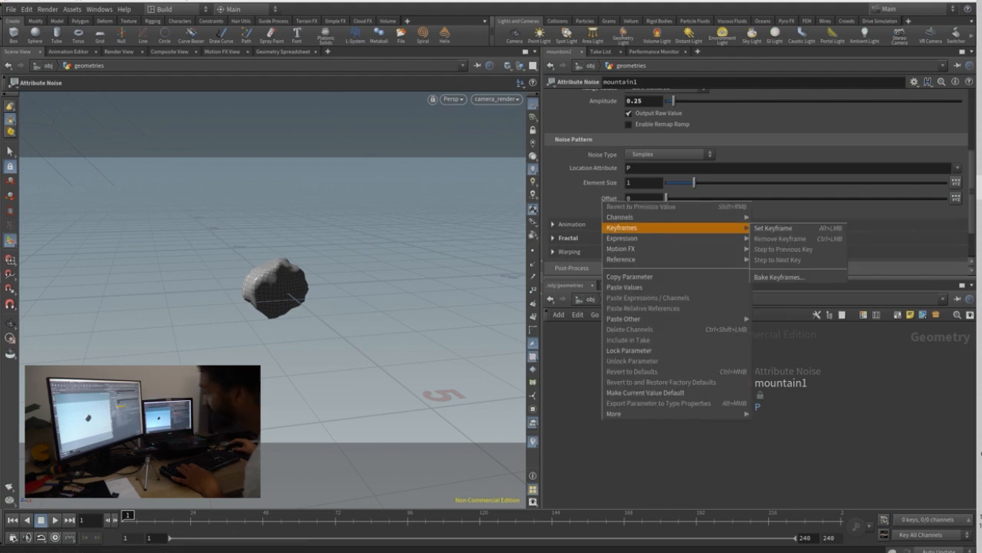
click(774, 228)
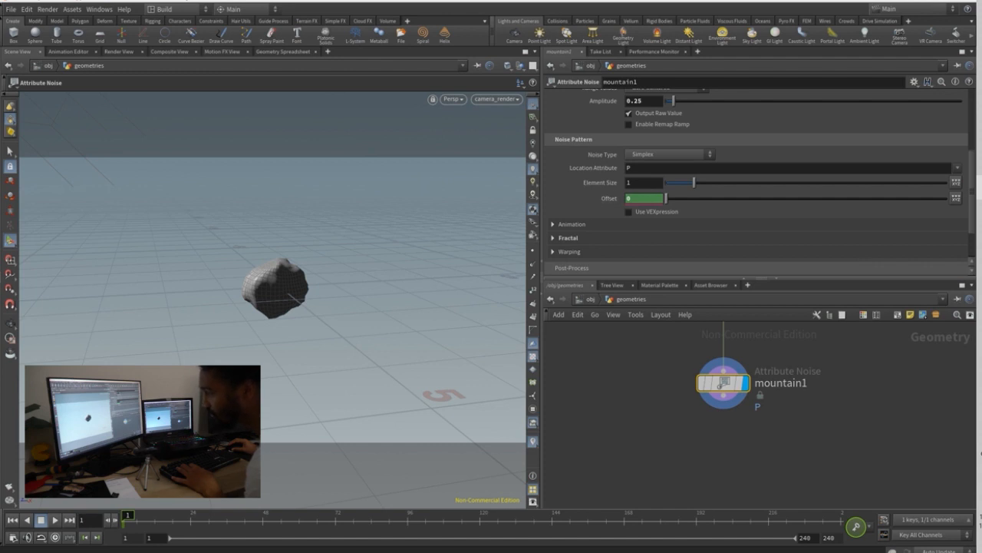
click(140, 520)
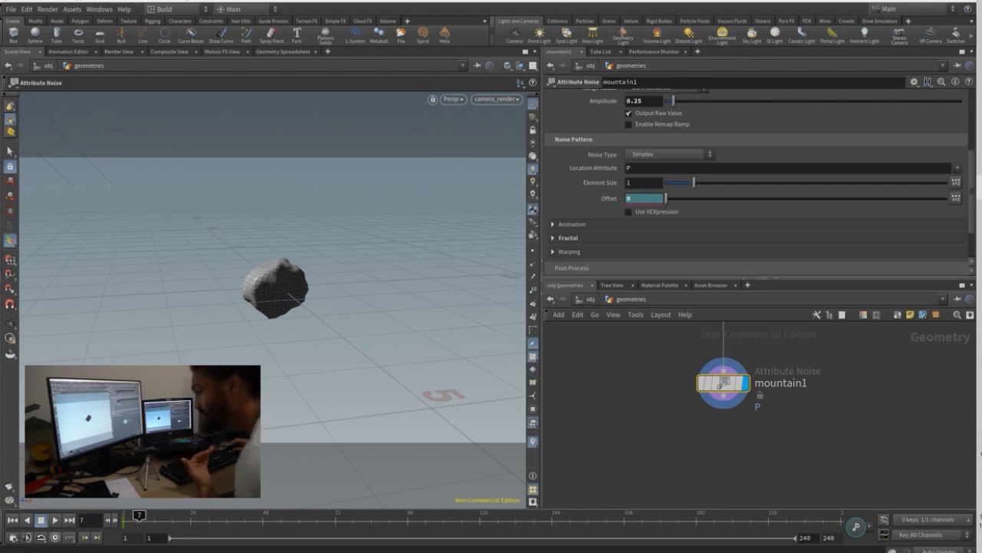
click(126, 520)
drag(127, 520, 124, 520)
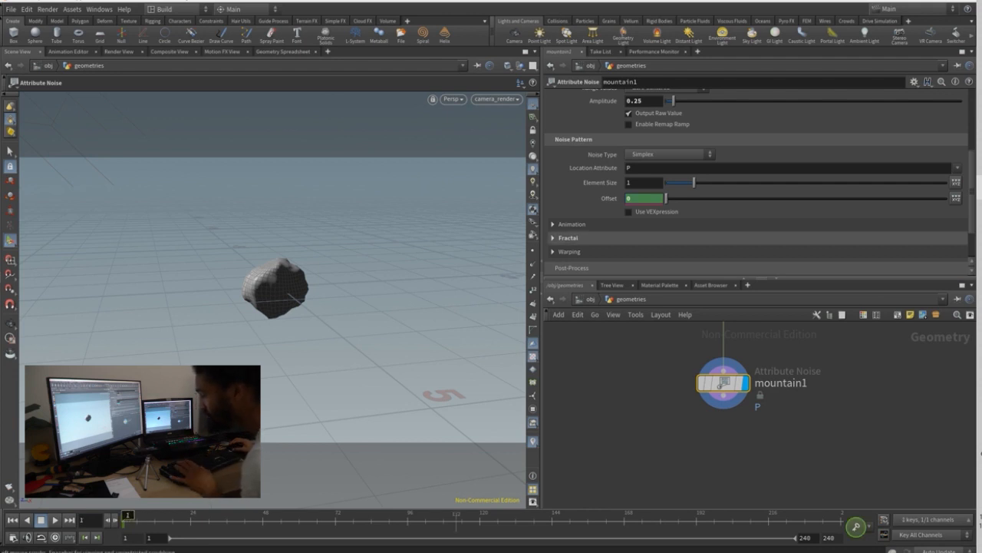
- Keyframe mountain1's Offset at 10 on frame 120 and scrub the timeline back to frame 1
click(479, 520)
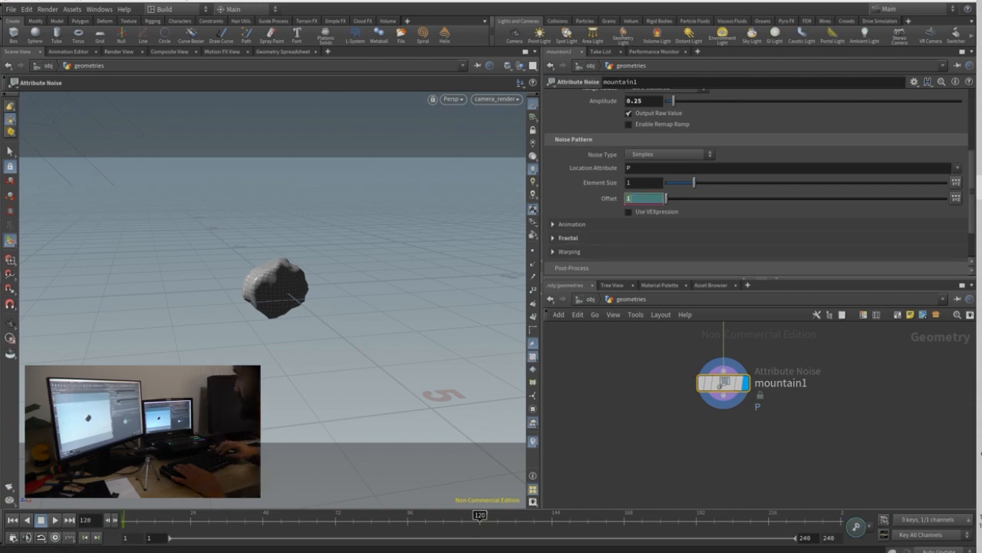
text(10)
key(Return)
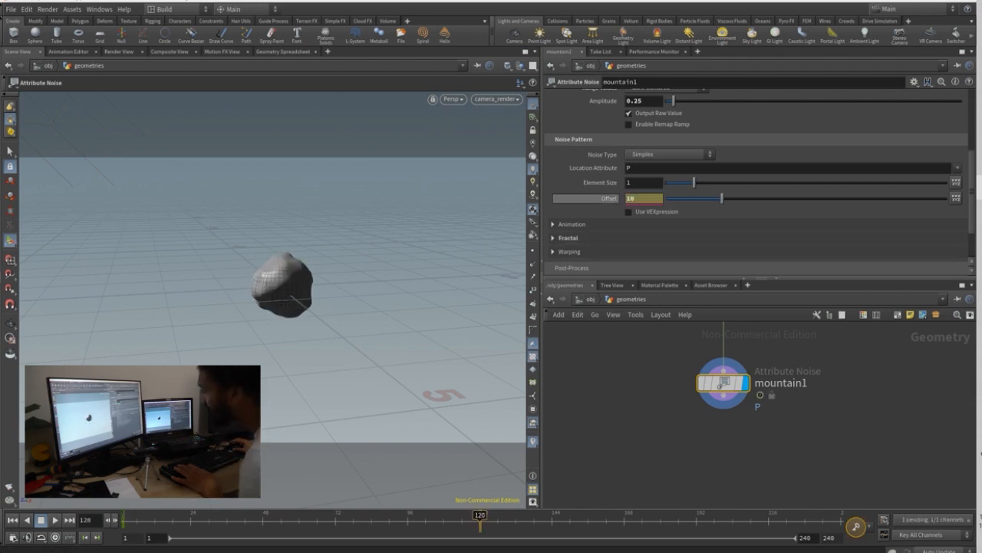
right_click(607, 198)
mouse_move(637, 236)
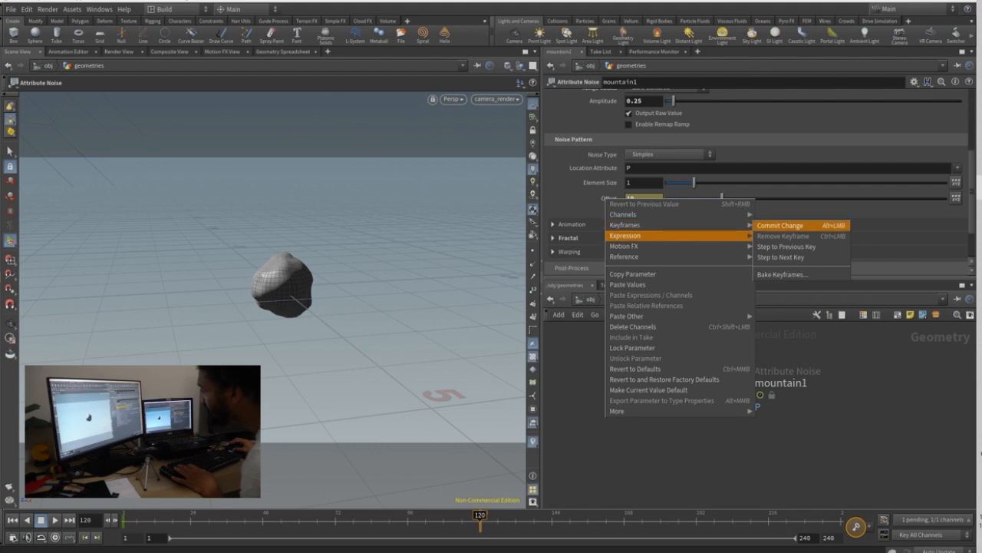
click(780, 226)
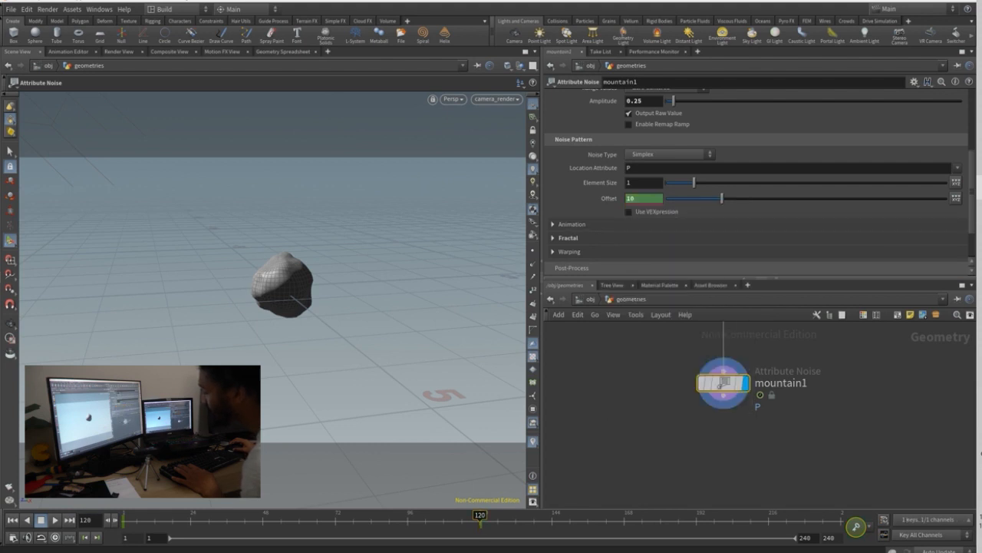
drag(395, 521, 128, 518)
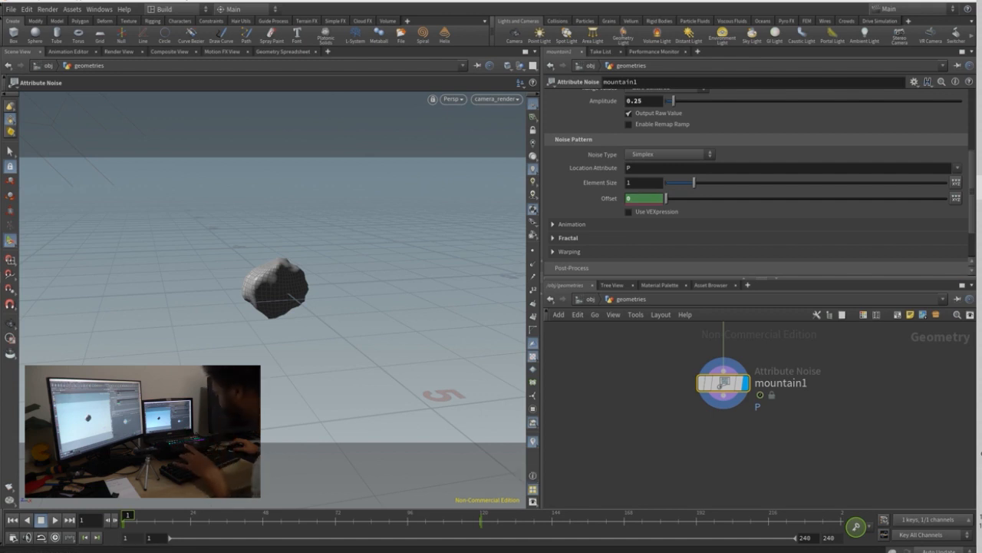
- Return to the out network and set both the playback range end and the global end frame to 120
key(u)
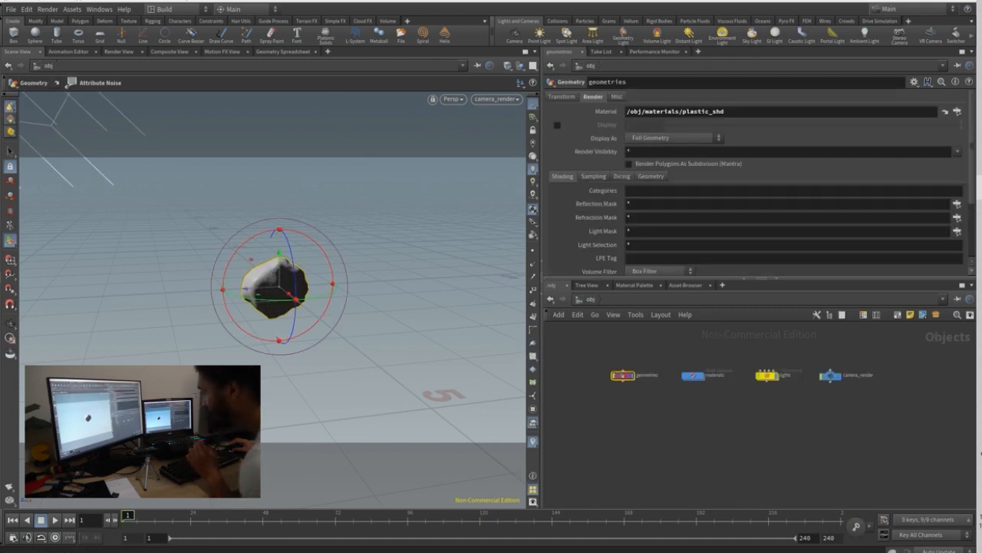
click(591, 299)
click(614, 370)
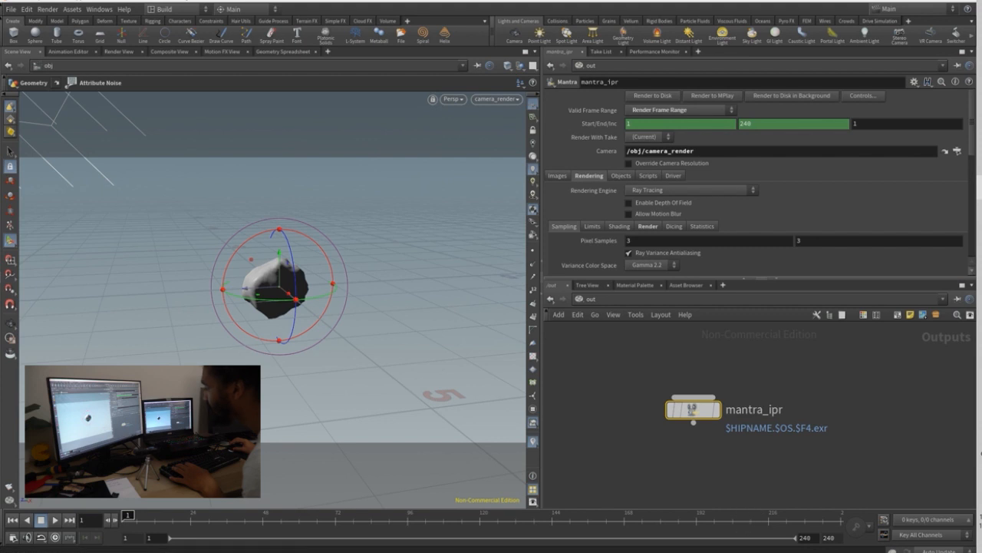
text(120)
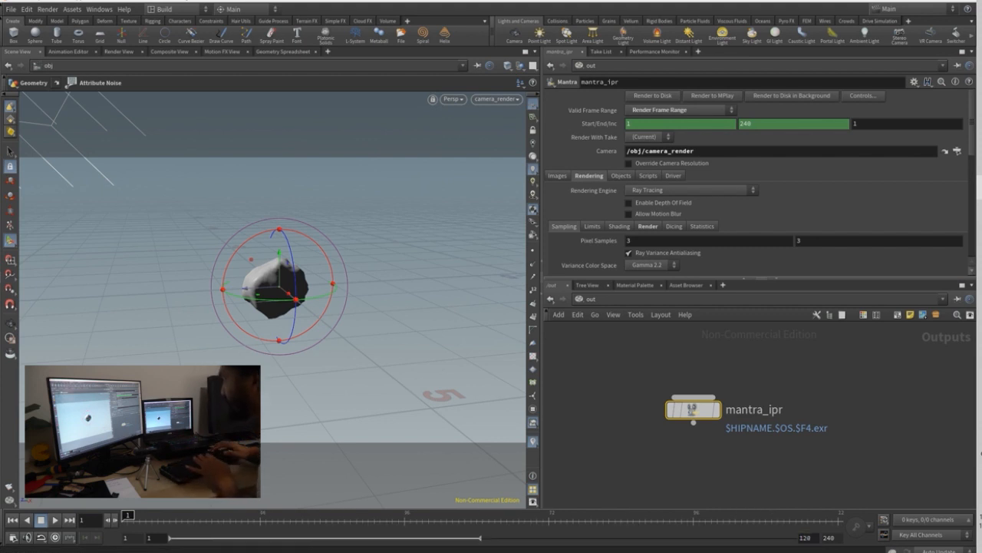
key(Return)
double_click(829, 538)
text(120)
key(Return)
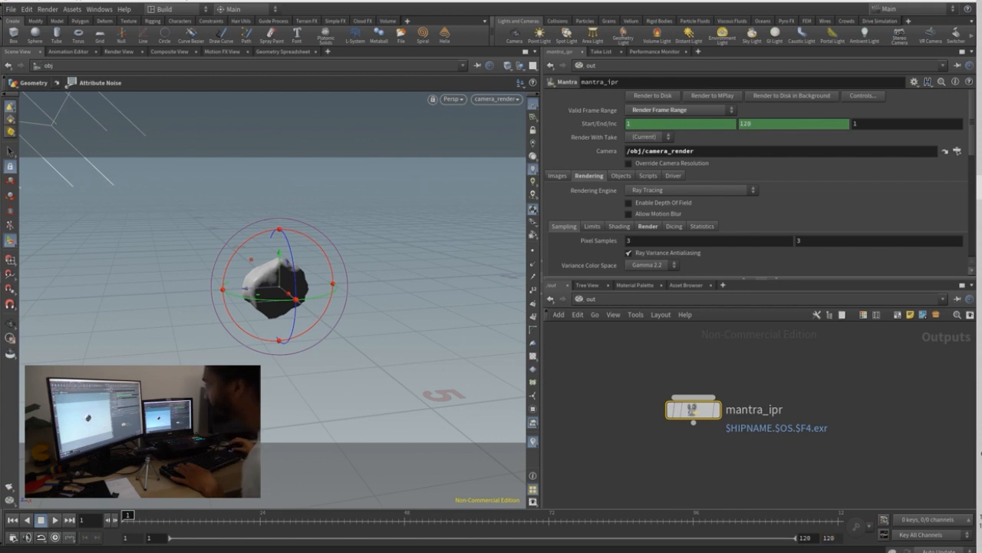
- Delete the channels on the mantra_ipr node's Start/End/Inc parameter and set the end frame to 60
right_click(595, 123)
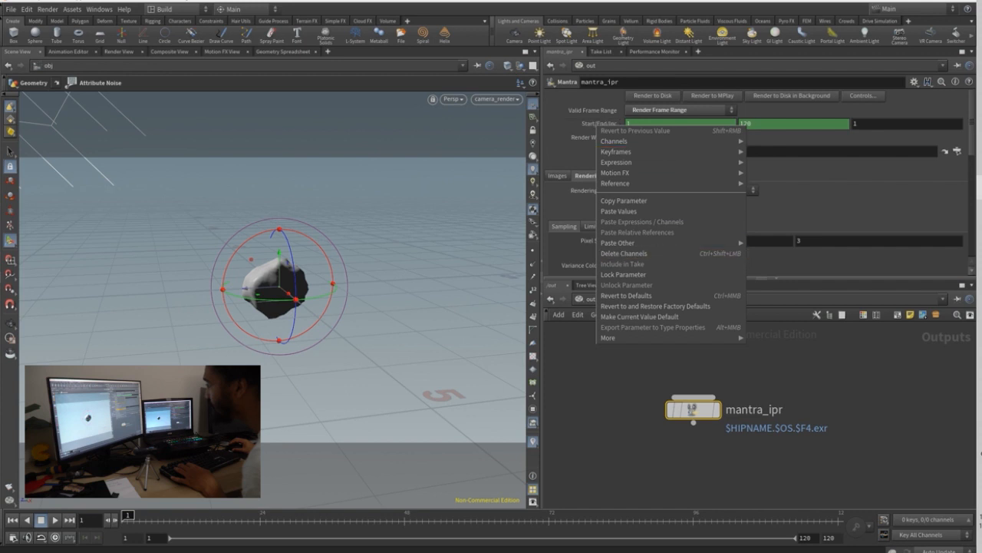
click(623, 253)
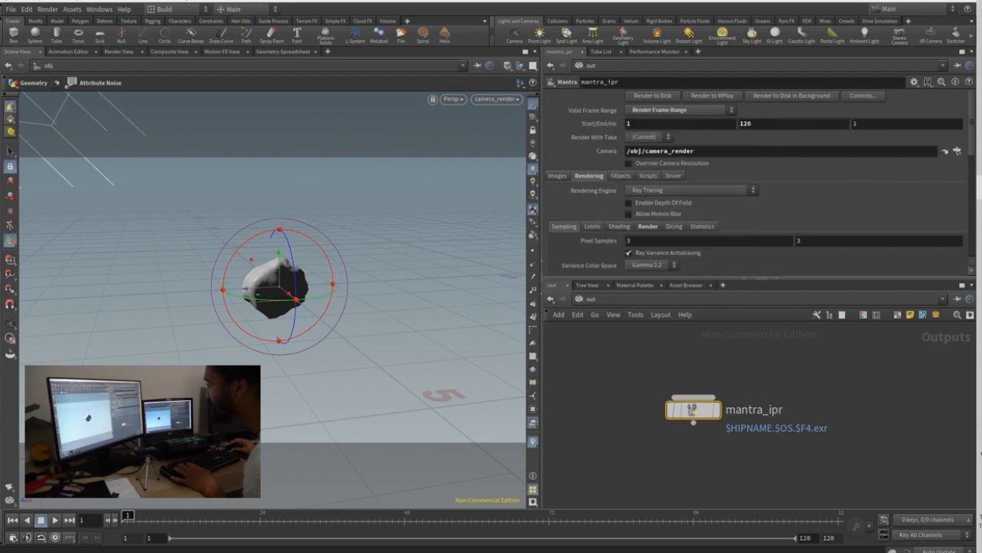
double_click(746, 122)
text(60)
key(Return)
click(858, 124)
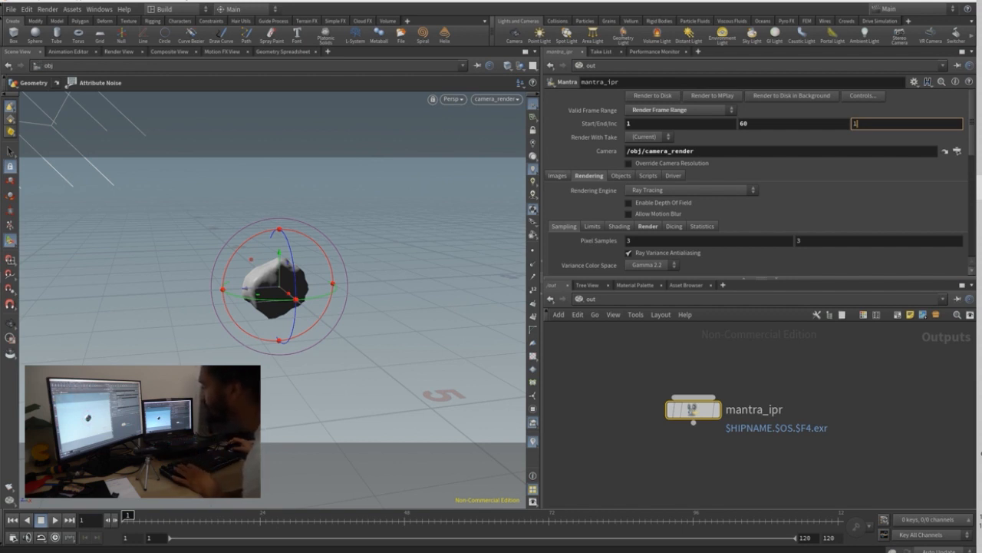
- Examine the mantra_ipr node's Output Picture path, including its $HIP render folder and $HIPNAME variable
click(557, 175)
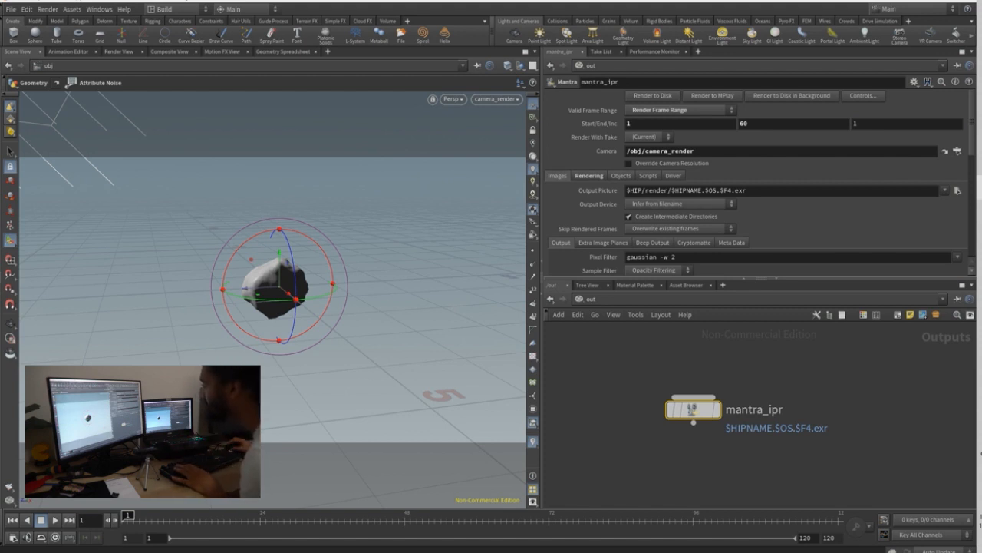
drag(671, 190, 743, 190)
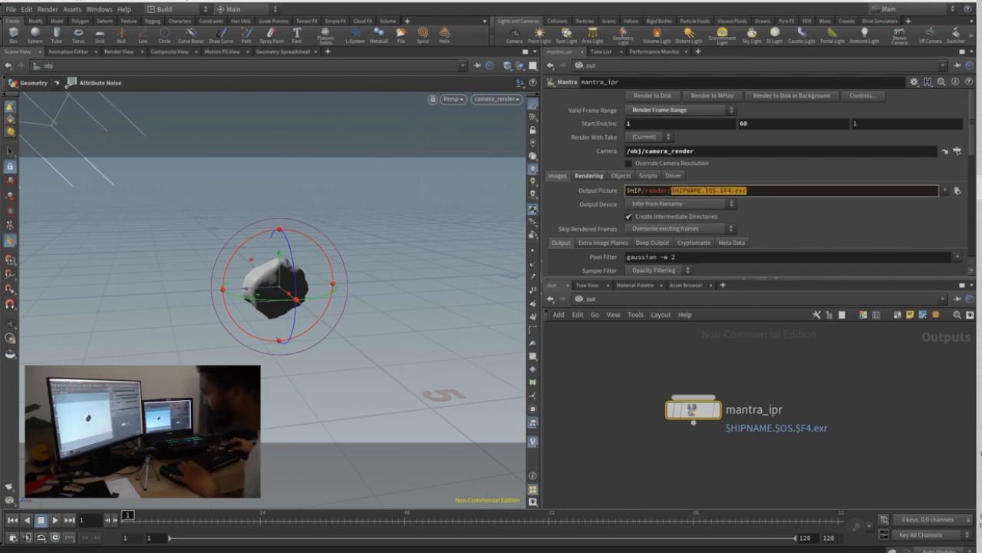
drag(627, 190, 643, 190)
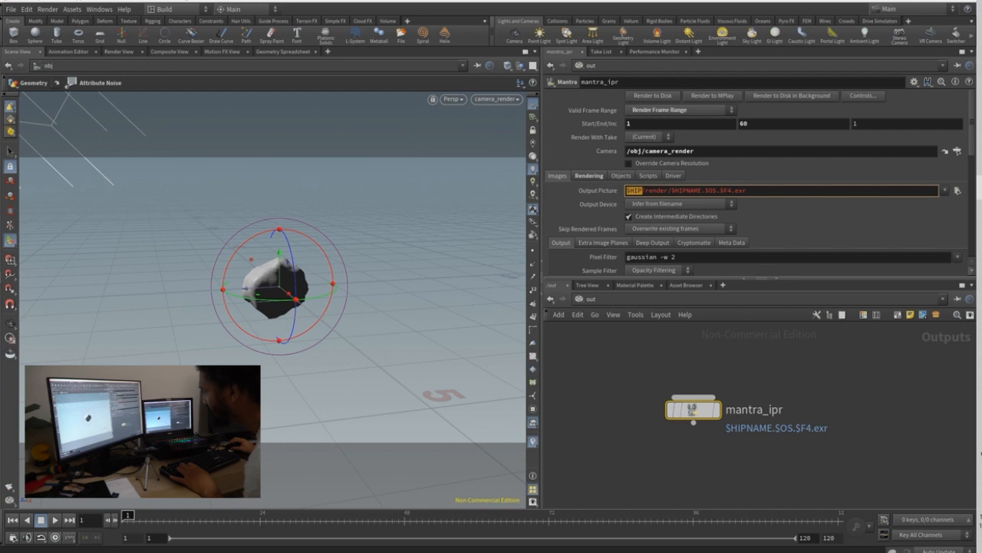
click(957, 190)
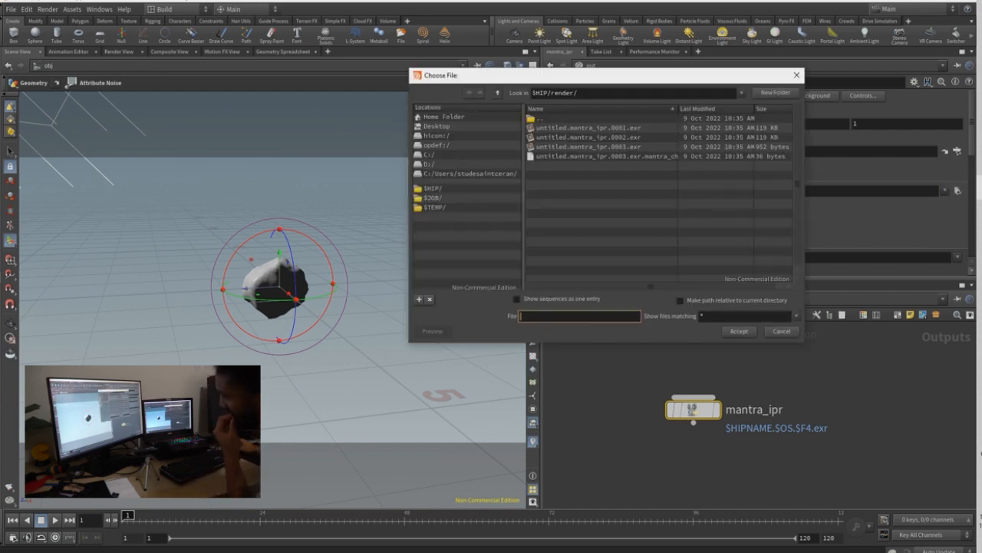
double_click(541, 93)
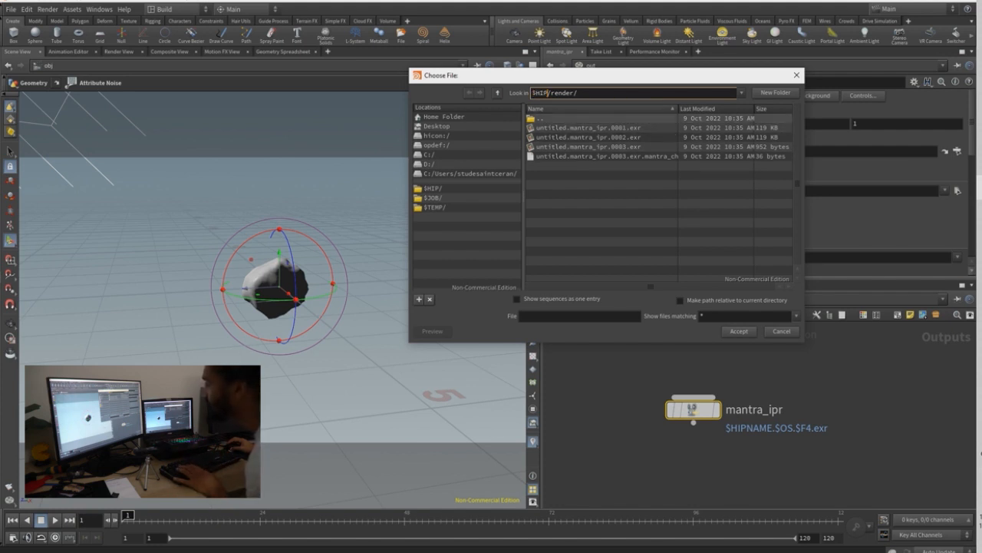
click(796, 74)
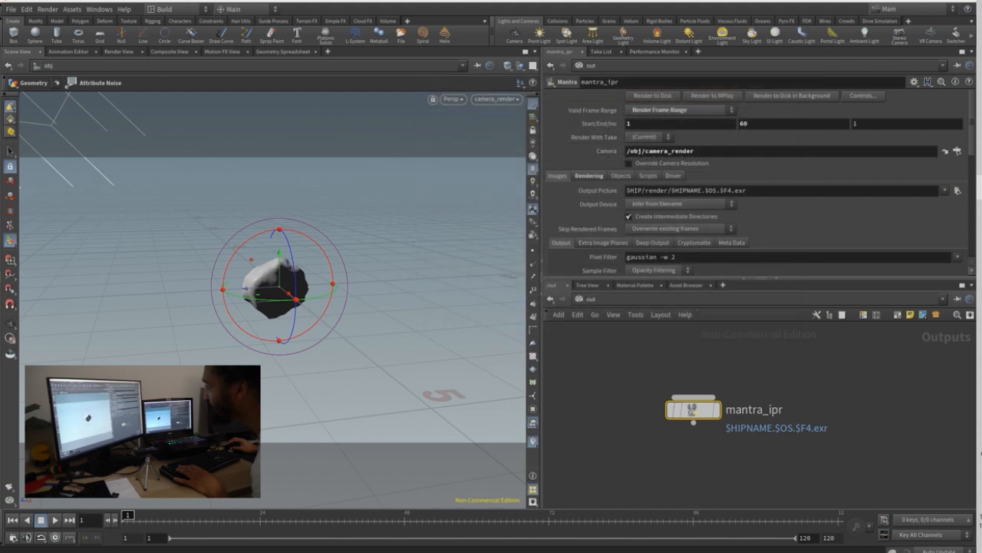
double_click(687, 191)
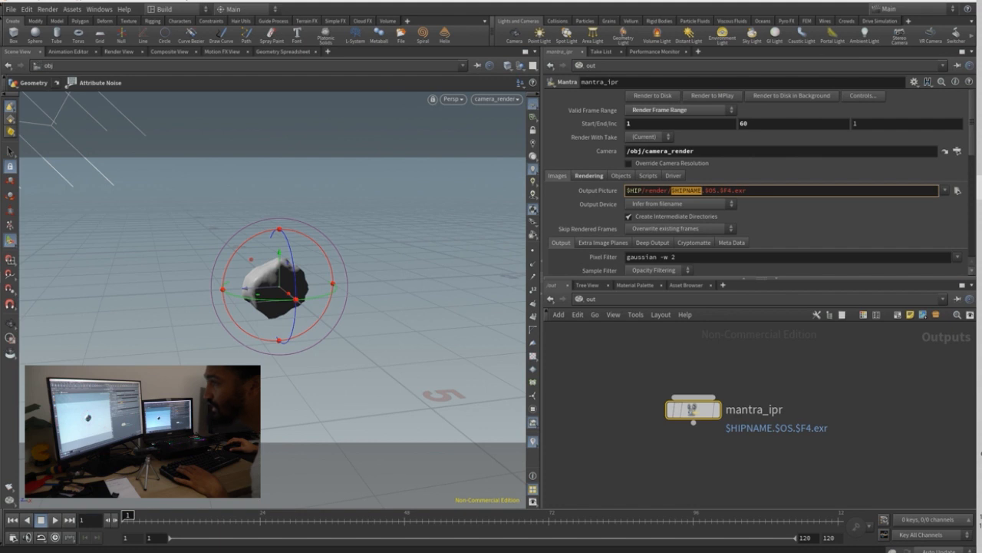
- Save the scene as test_sphere in the houdini folder on the Desktop
key(ctrl+s)
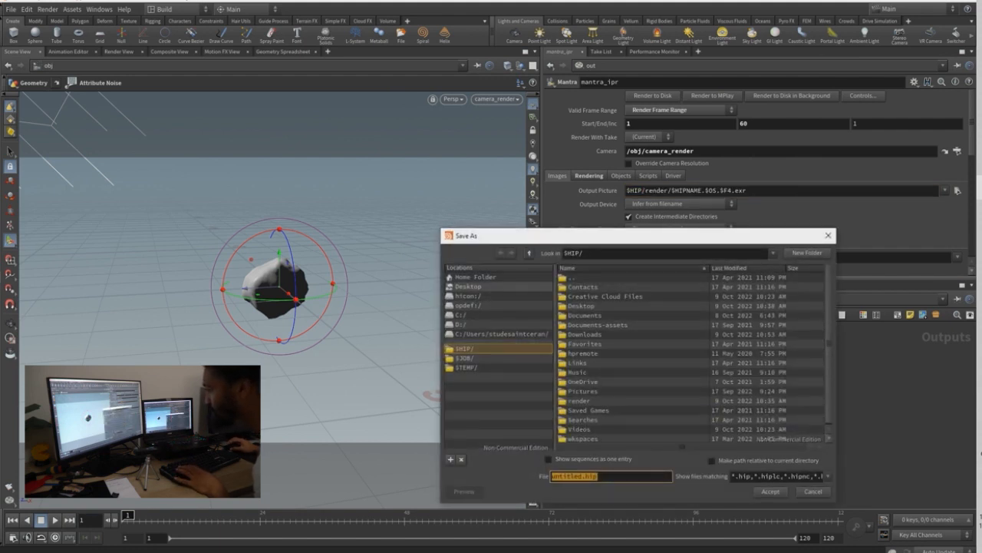
click(468, 286)
double_click(581, 286)
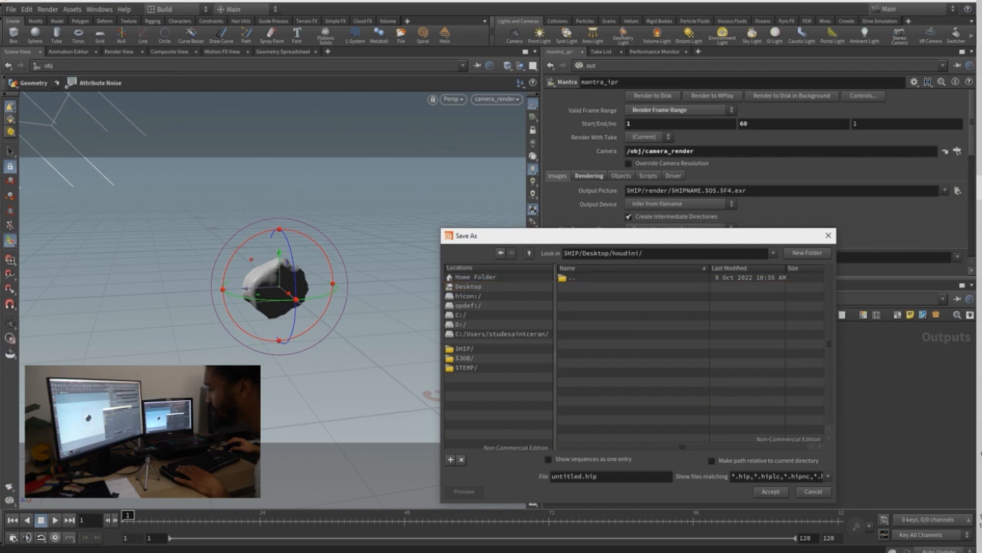
key(ctrl+a)
text(te)
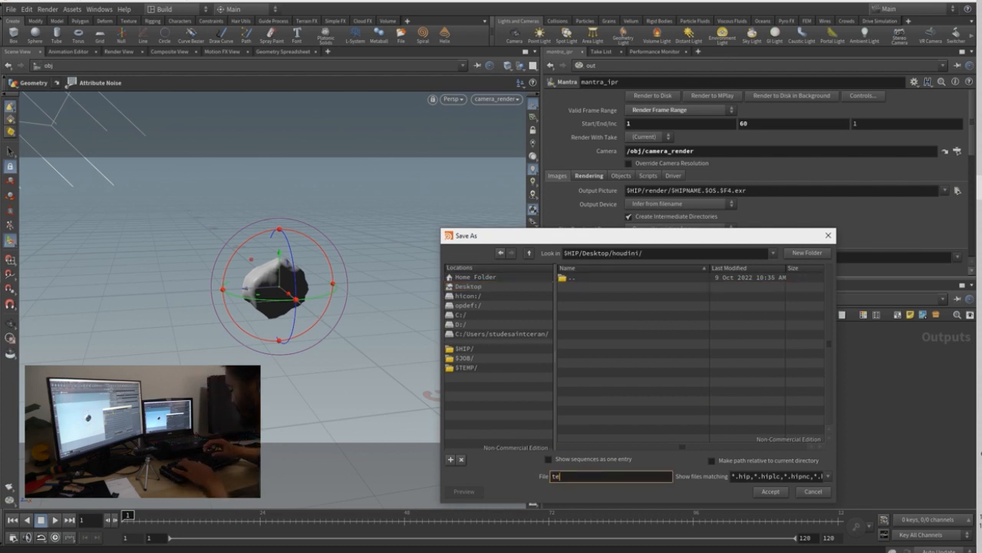
text(st_sphere)
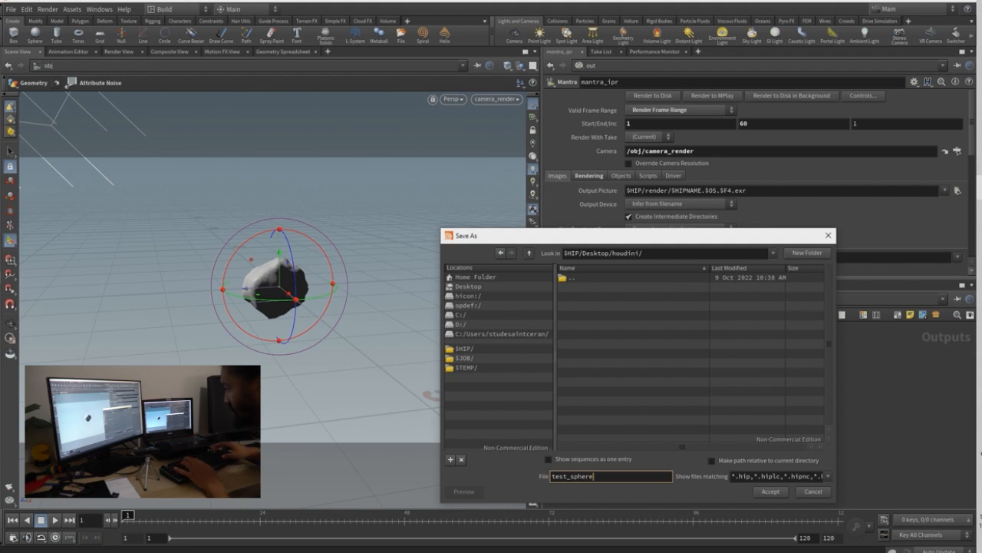
key(Return)
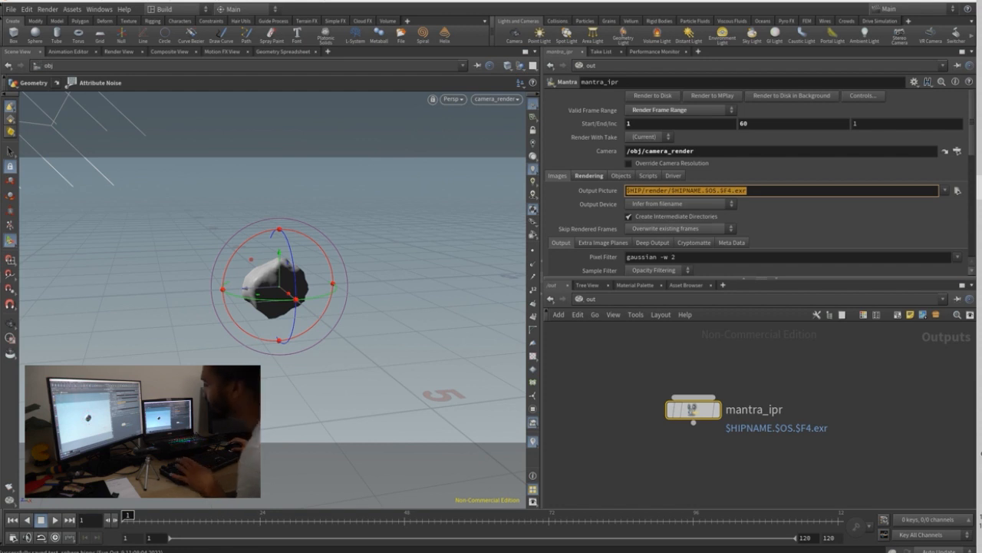
- Examine the $HIPNAME, $OS and $F4 variables and the .exr extension in mantra_ipr's Output Picture path
click(682, 191)
drag(671, 190, 705, 191)
click(704, 191)
double_click(710, 191)
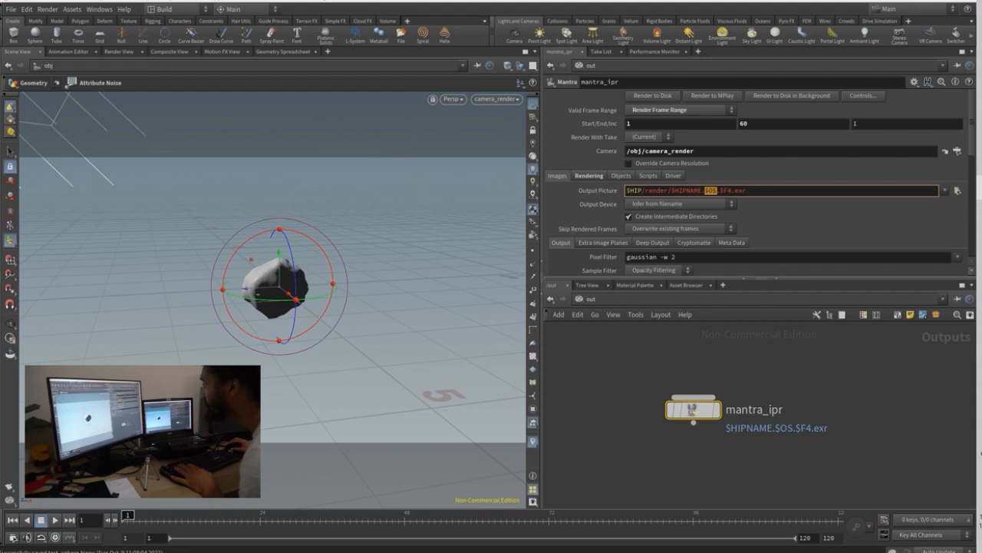
click(746, 190)
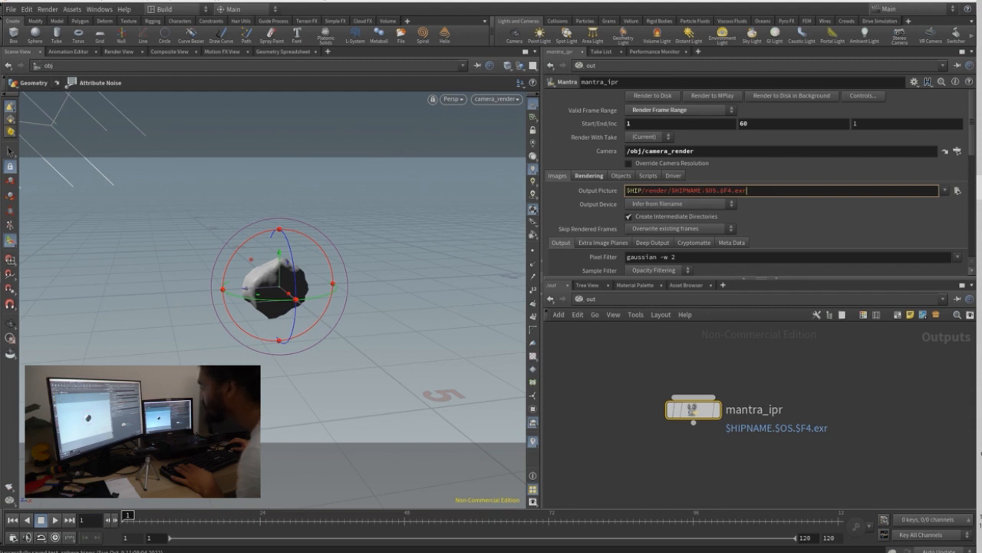
key(shift+Right)
key(shift+Right)
key(shift+Right)
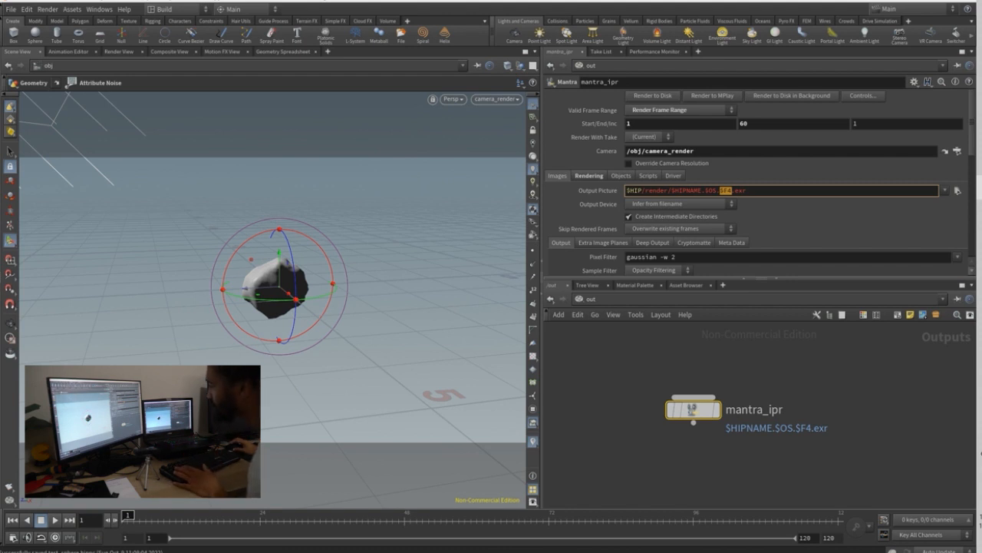
key(Return)
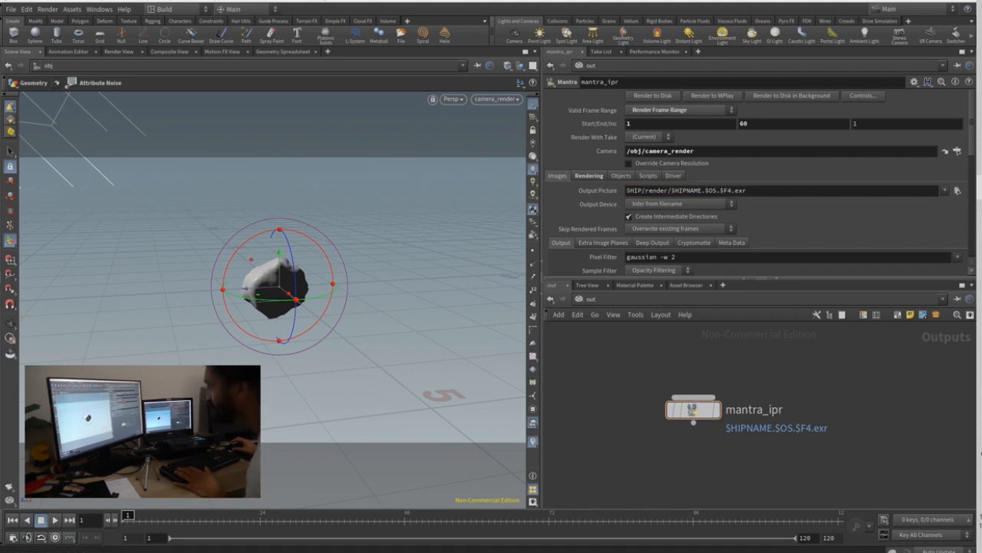
- Point the Output Picture to the Desktop's houdini folder, reusing the copied file name, as $JOB/Desktop/houdini/$HIPNAME.$OS.$F4.exr
click(957, 191)
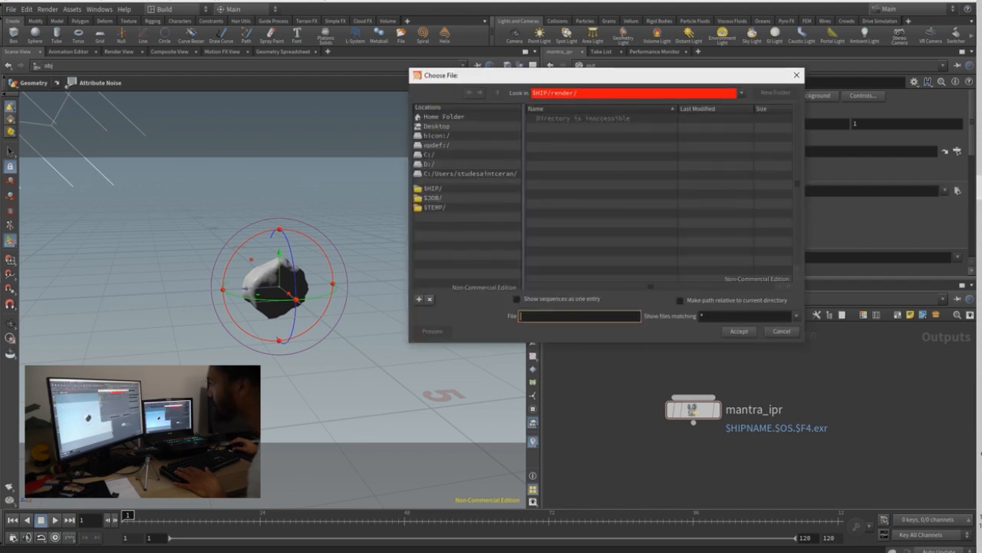
key(Escape)
double_click(708, 191)
key(ctrl+c)
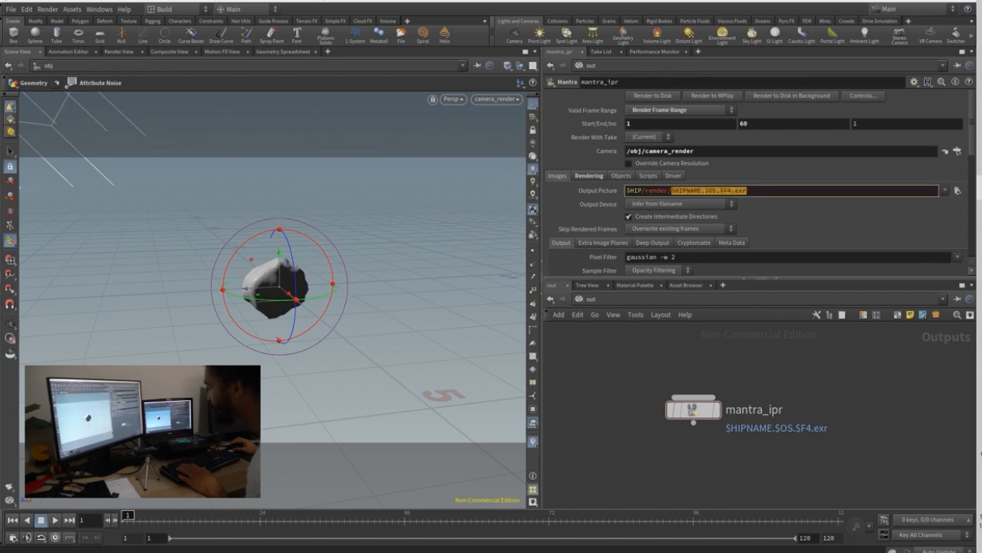
click(957, 190)
click(436, 126)
double_click(550, 127)
click(568, 127)
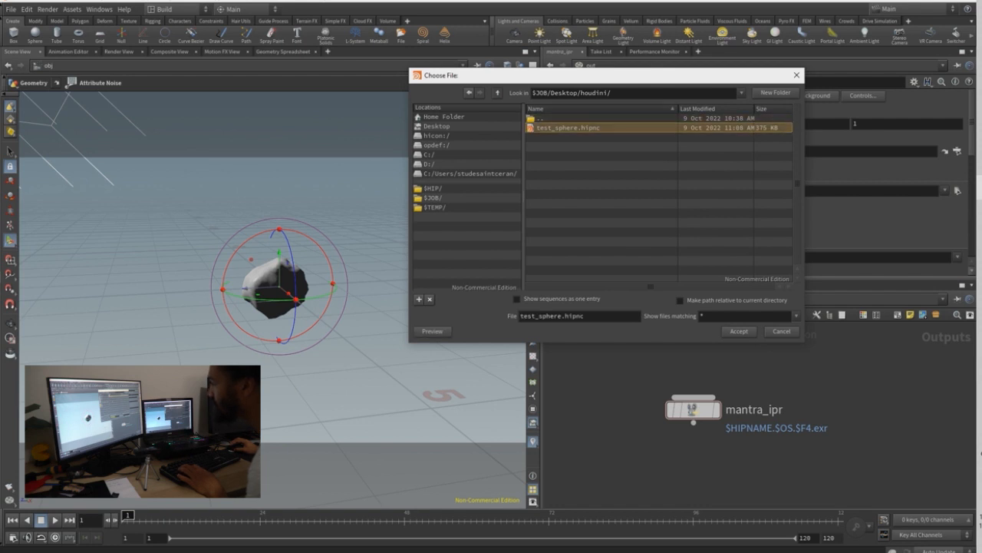
key(ctrl+v)
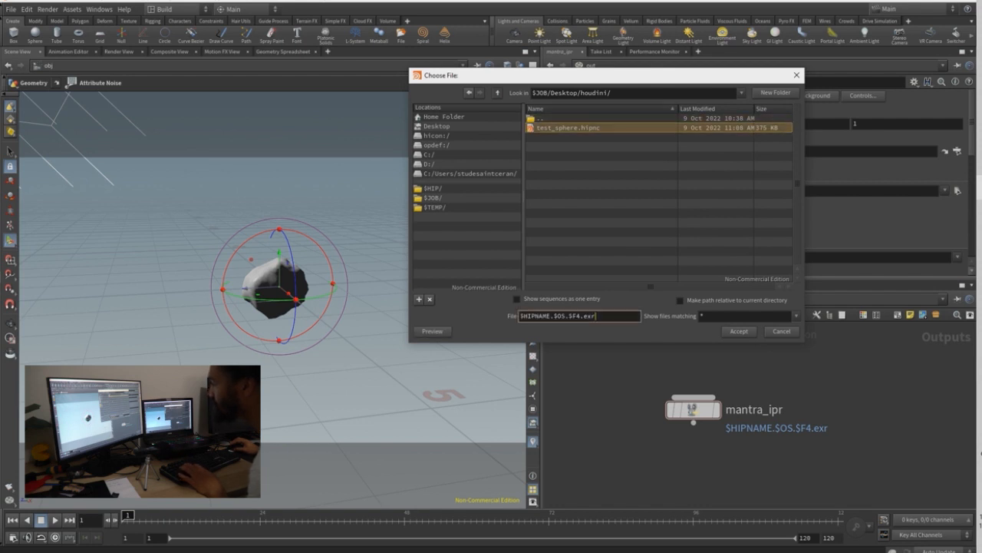
key(Return)
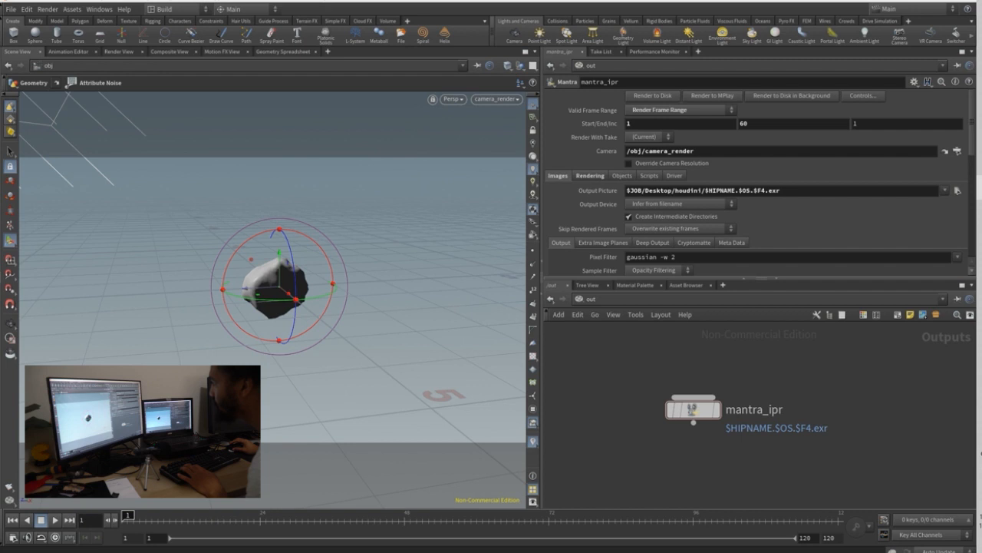
- Start rendering the frame range to disk and open the Desktop's houdini folder in File Explorer
click(652, 95)
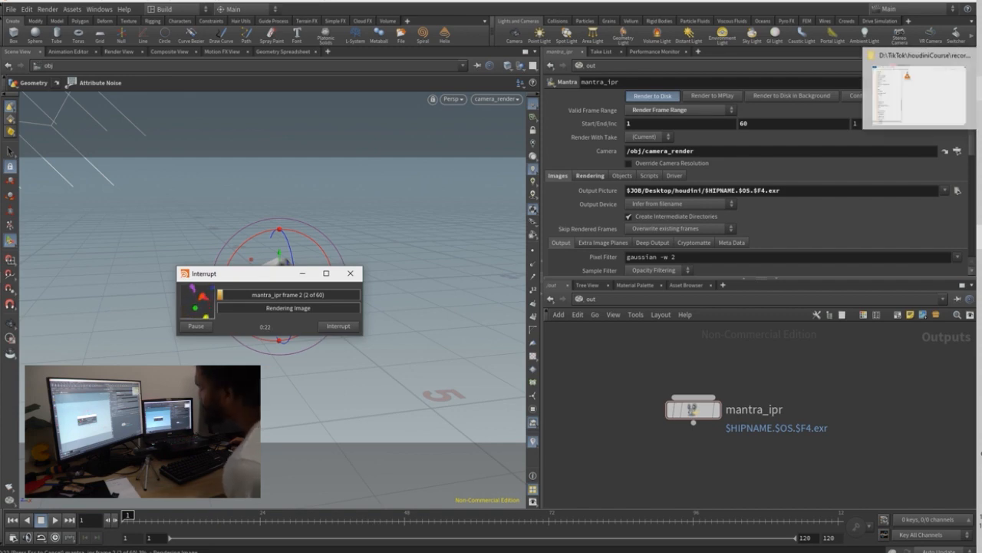
click(919, 91)
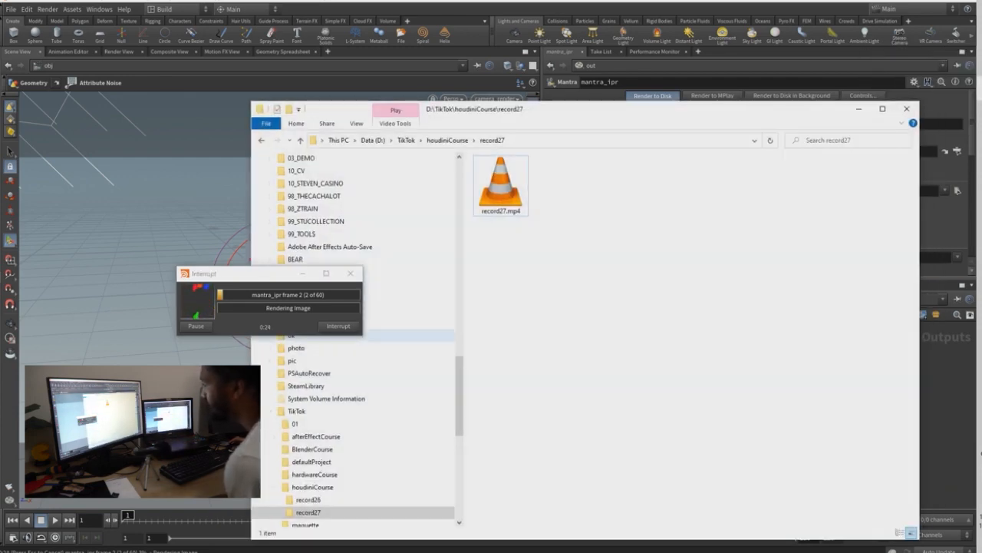
drag(584, 108, 696, 101)
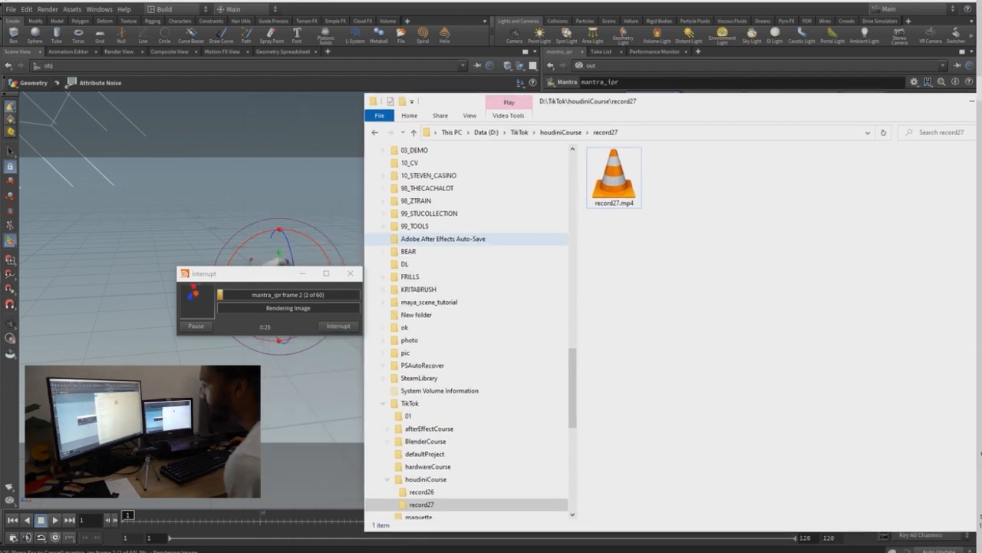
scroll(468, 330, up, 10)
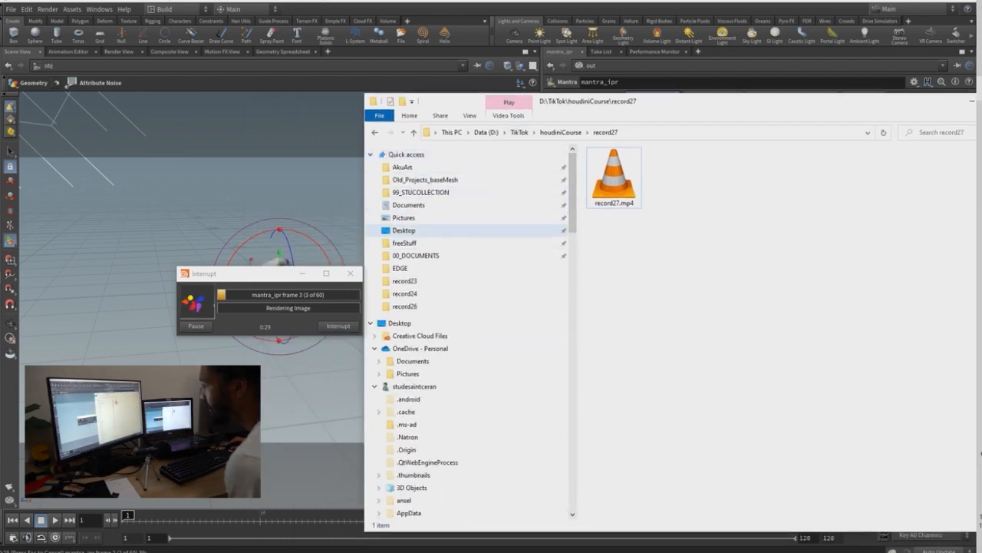
click(404, 230)
double_click(610, 166)
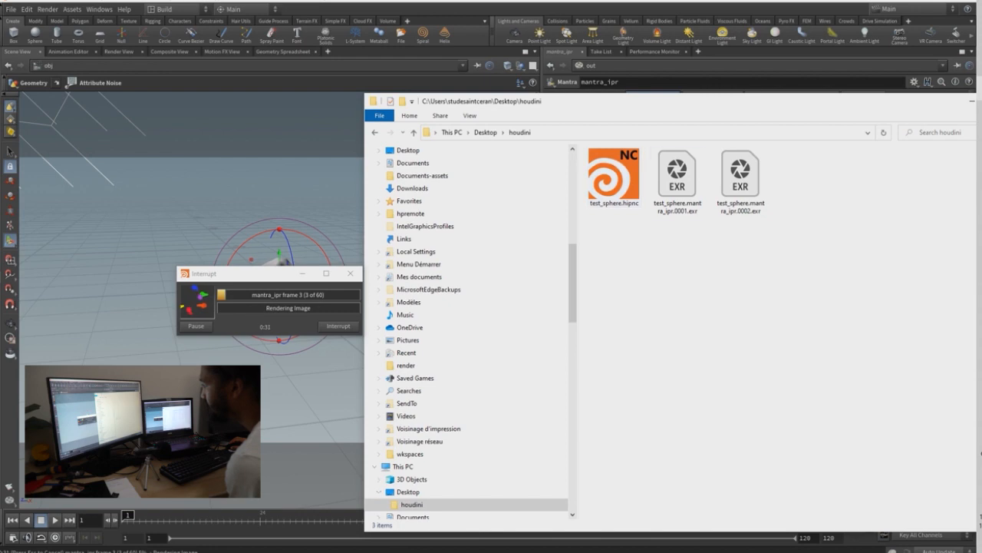
- Check the rendered EXR files beside the scene file, and interrupt the running render back in Houdini
drag(781, 249, 658, 174)
click(710, 261)
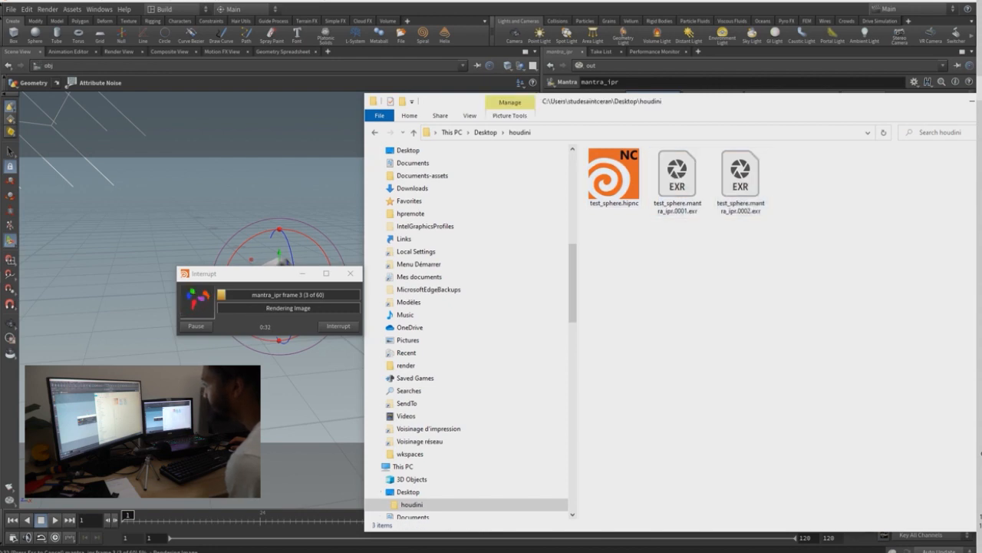
drag(691, 101, 272, 108)
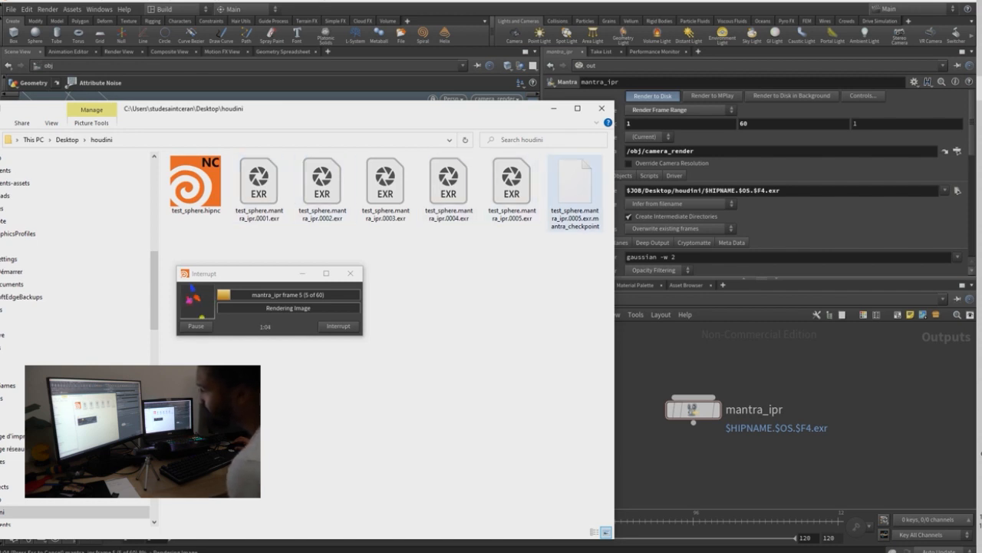
click(195, 184)
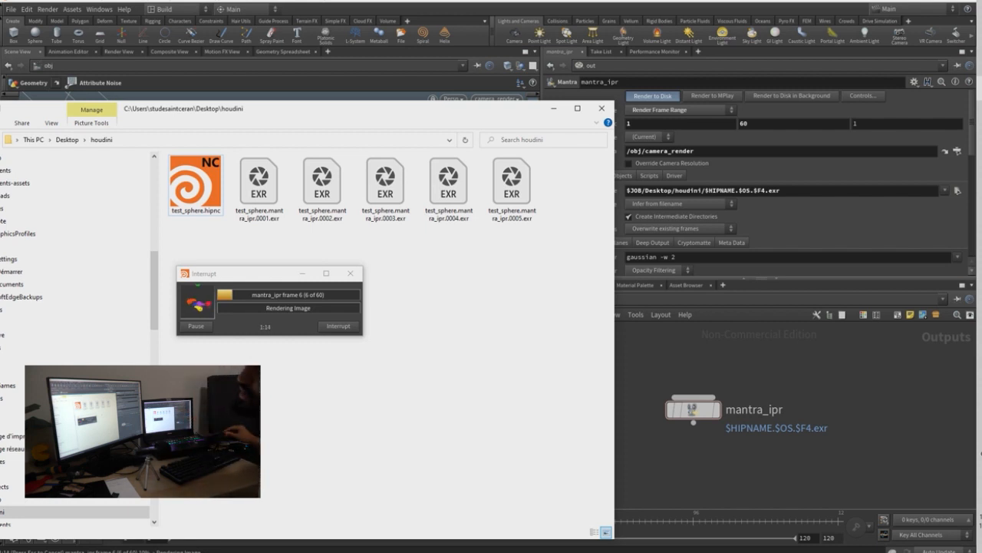
key(alt+Tab)
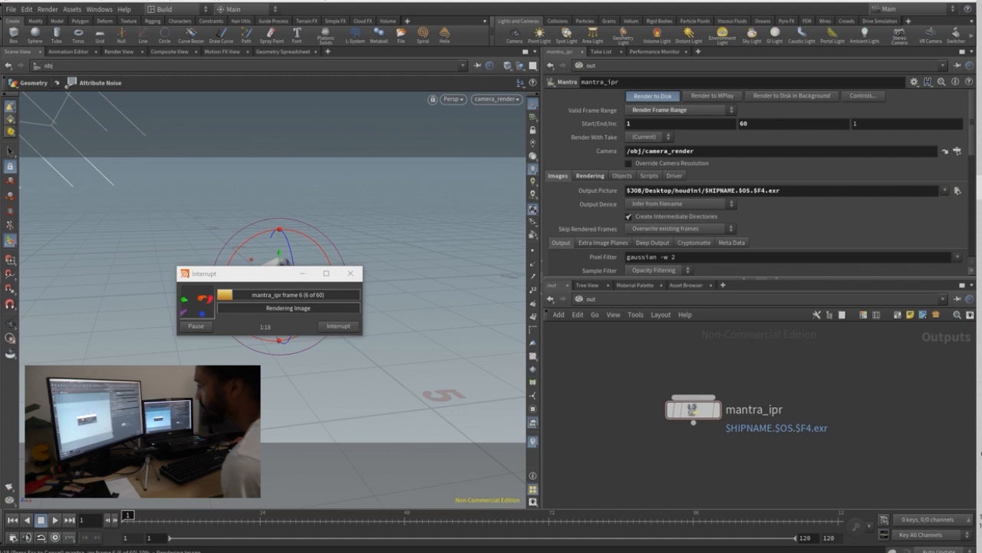
click(338, 325)
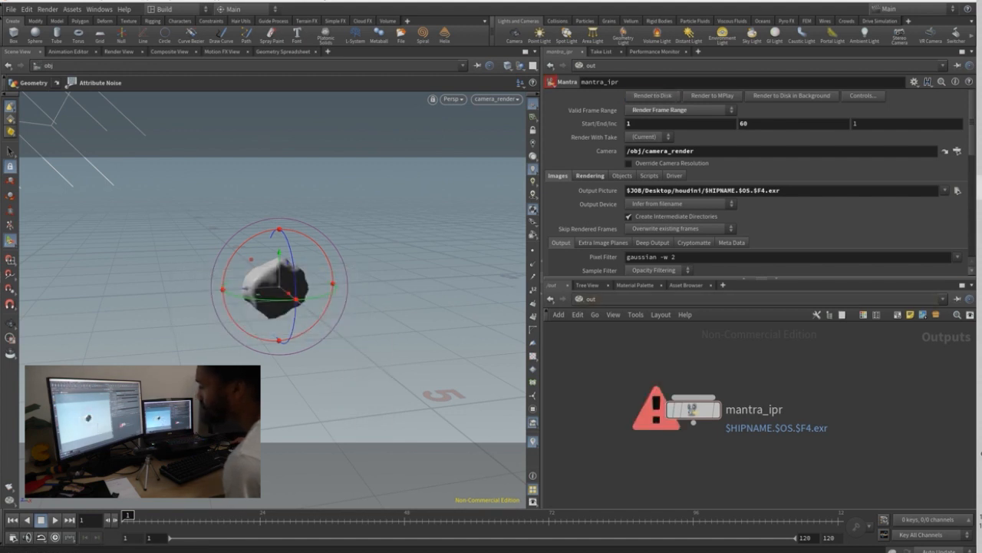
- Switch the network editor to the obj network and enter the geometries node
click(579, 299)
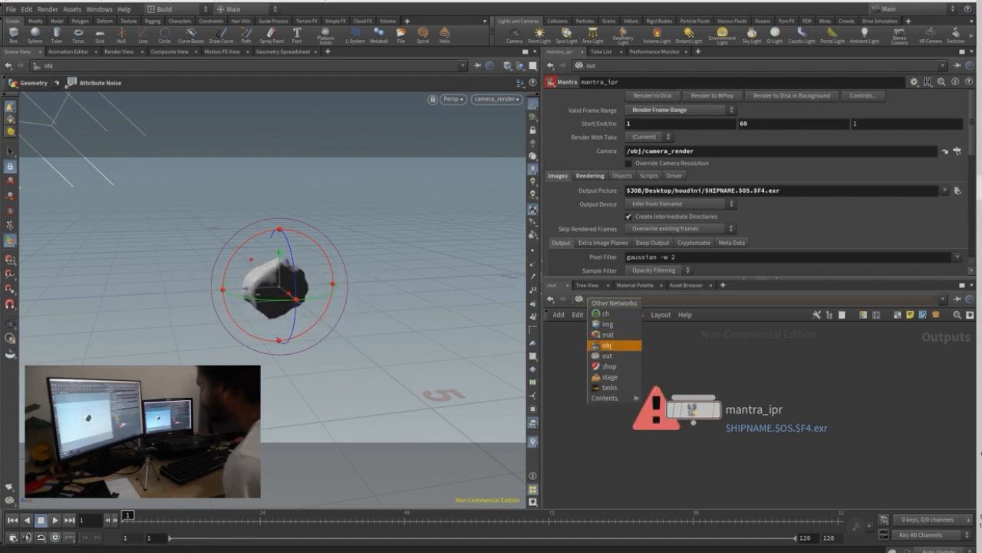
click(607, 345)
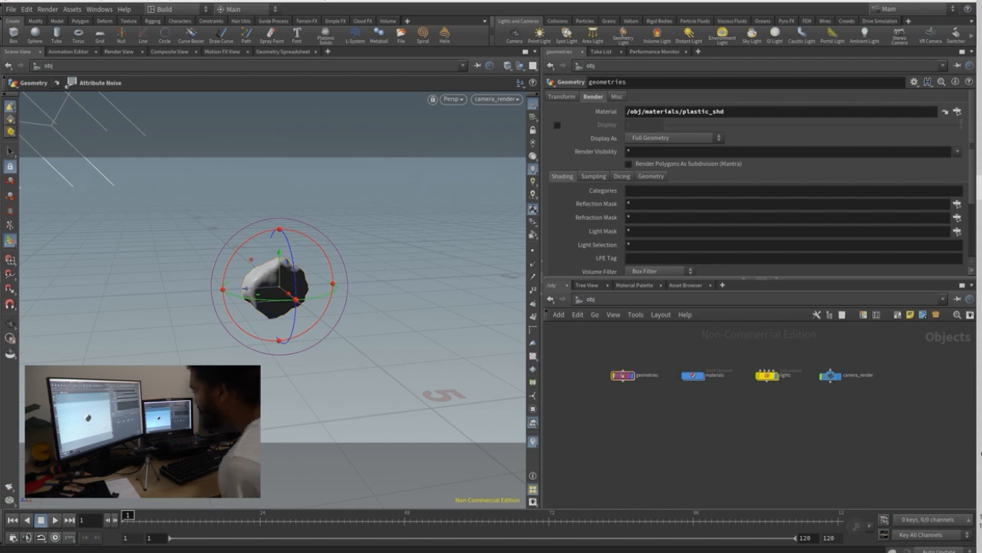
mouse_move(610, 346)
mouse_down()
mouse_move(708, 417)
mouse_move(659, 408)
mouse_up()
mouse_move(660, 407)
middle_down()
mouse_move(917, 411)
mouse_move(955, 427)
middle_up()
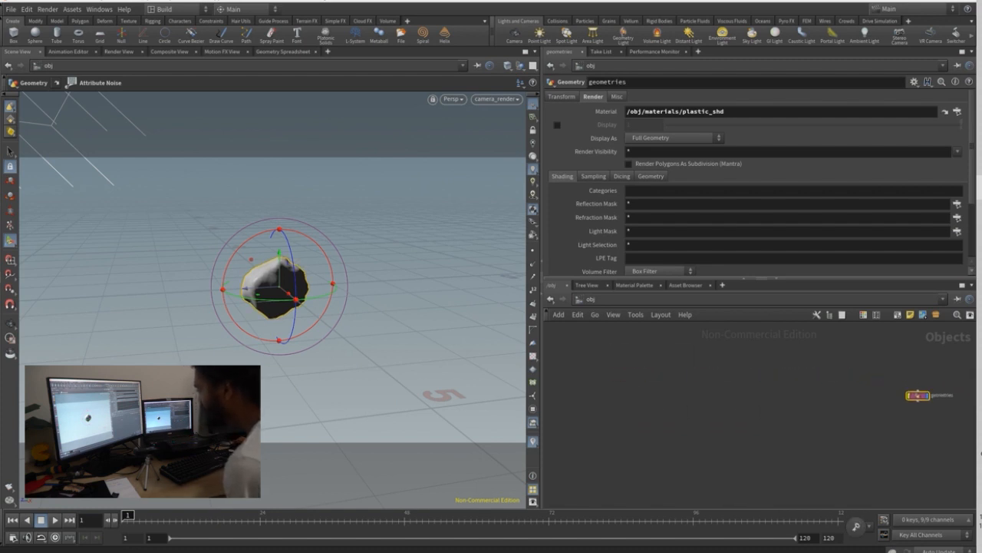
double_click(918, 396)
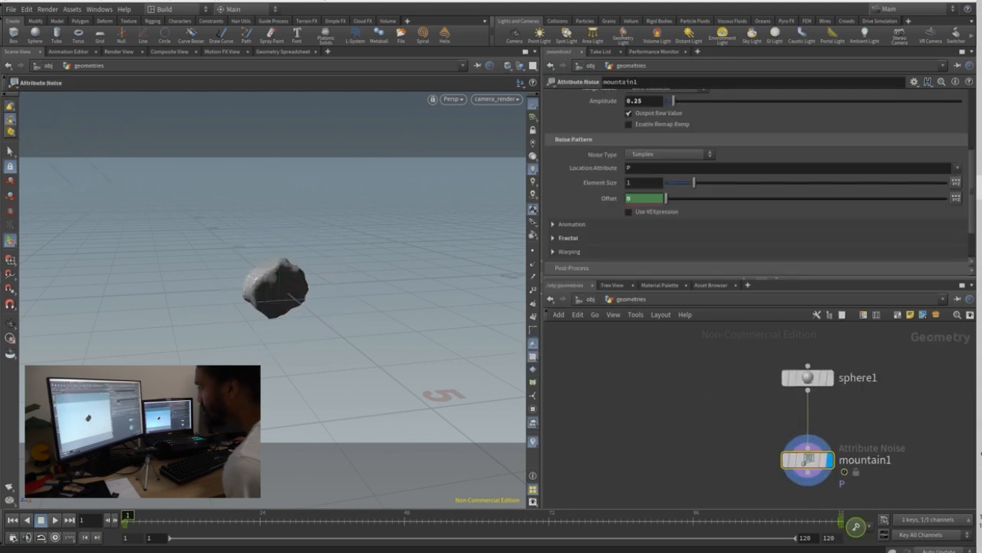
- Return to the obj network, inspect the plastic_shd settings inside the materials network, and go back to the obj level
middle_drag(890, 415, 838, 410)
click(591, 299)
click(921, 394)
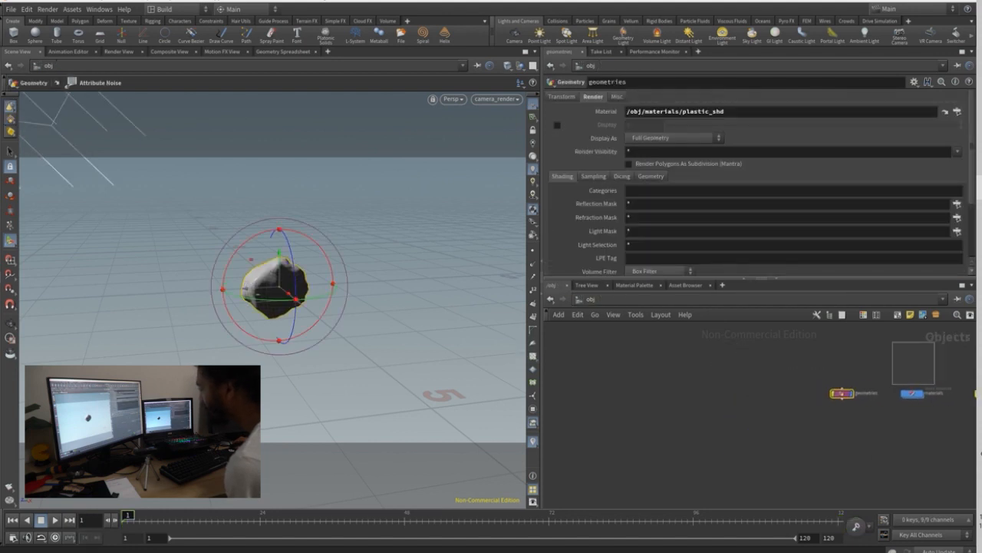
double_click(921, 394)
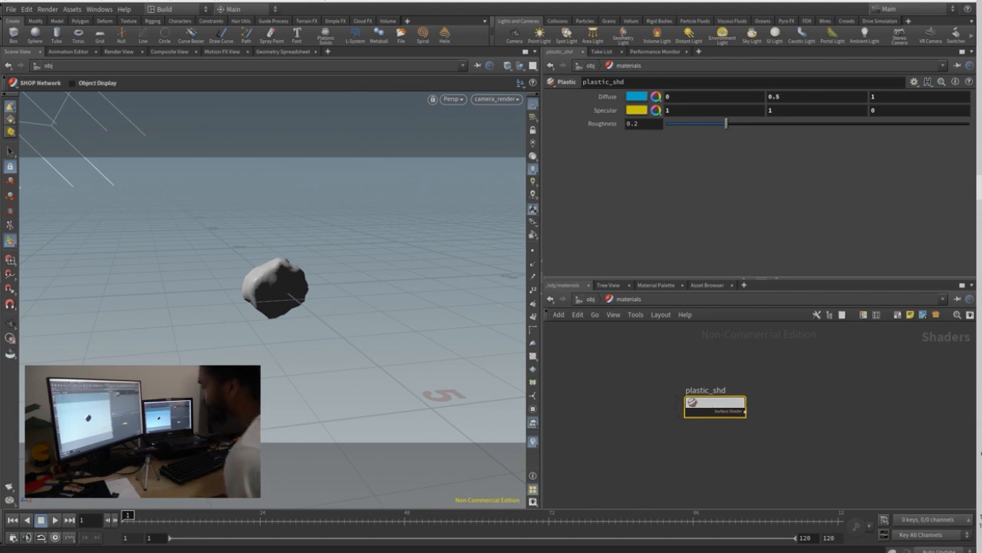
click(590, 299)
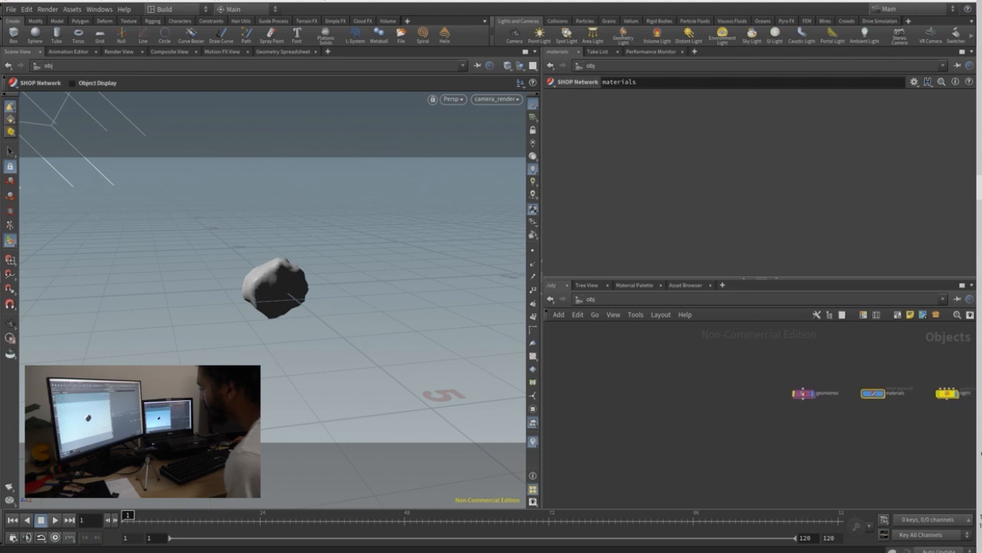
- Enter the lights subnetwork to review the distant and environment lights, and return to the obj network
key(h)
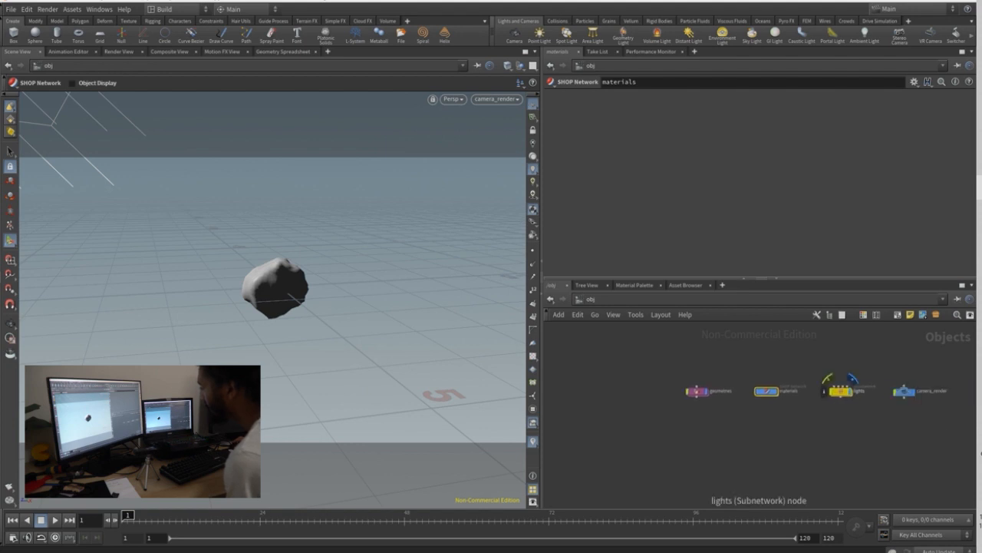
double_click(841, 391)
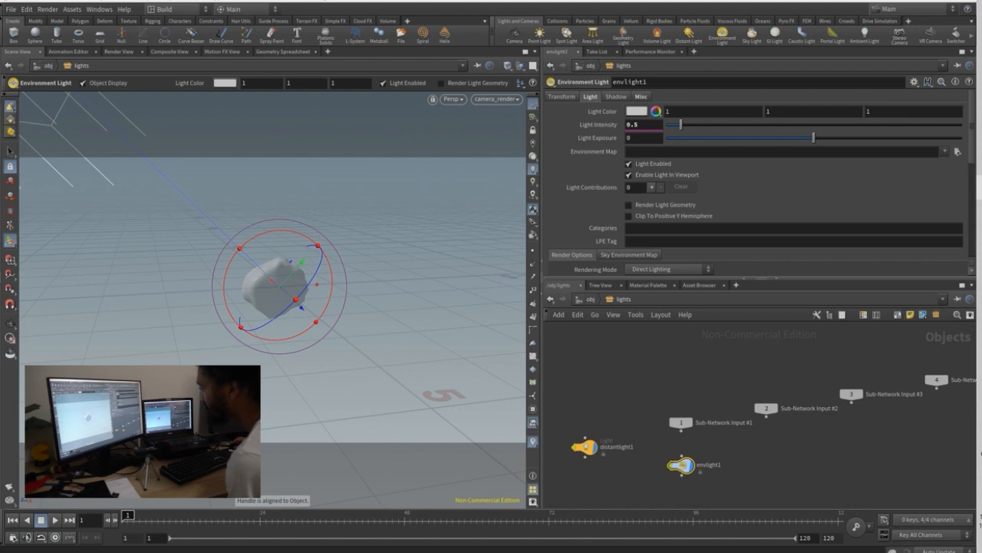
key(u)
double_click(840, 390)
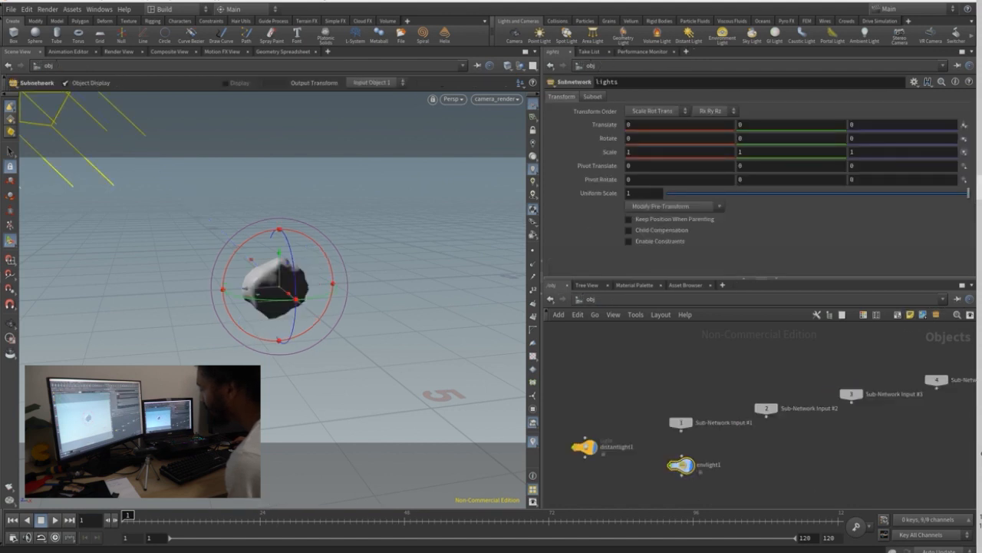
drag(588, 402, 608, 479)
drag(668, 436, 689, 492)
drag(752, 493, 647, 442)
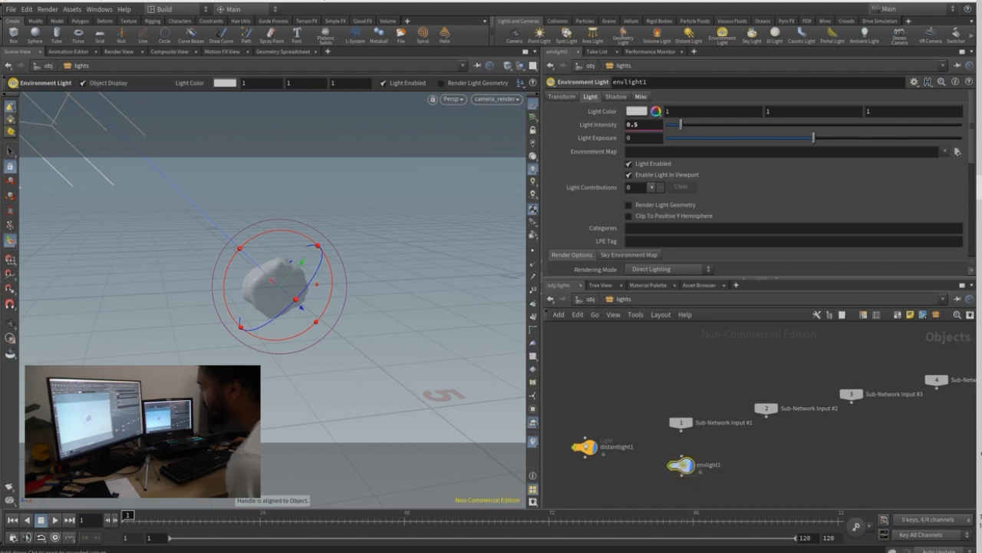
click(648, 442)
click(589, 299)
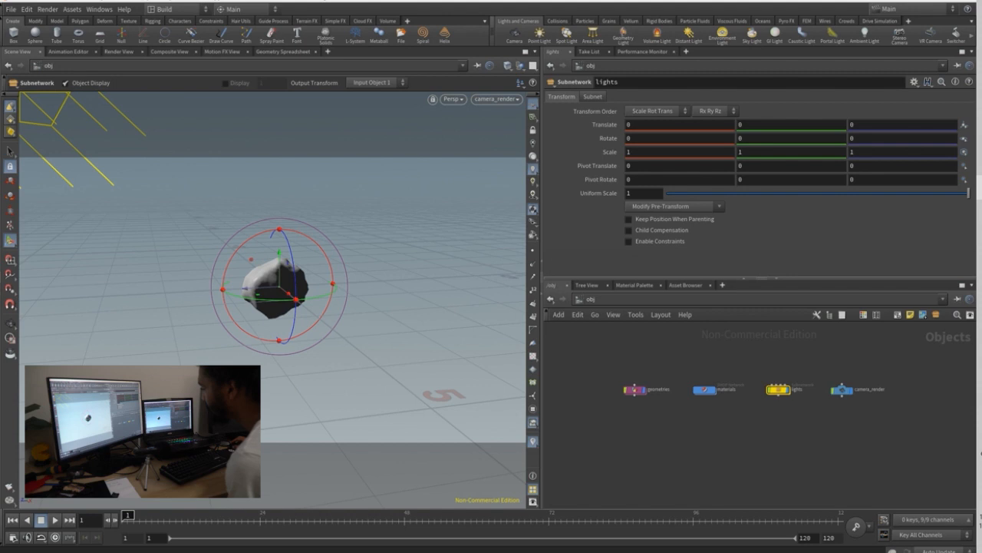
- Select camera_render in the obj network, and review the Mantra node's Rendering and Images settings in the out network
drag(816, 359, 881, 417)
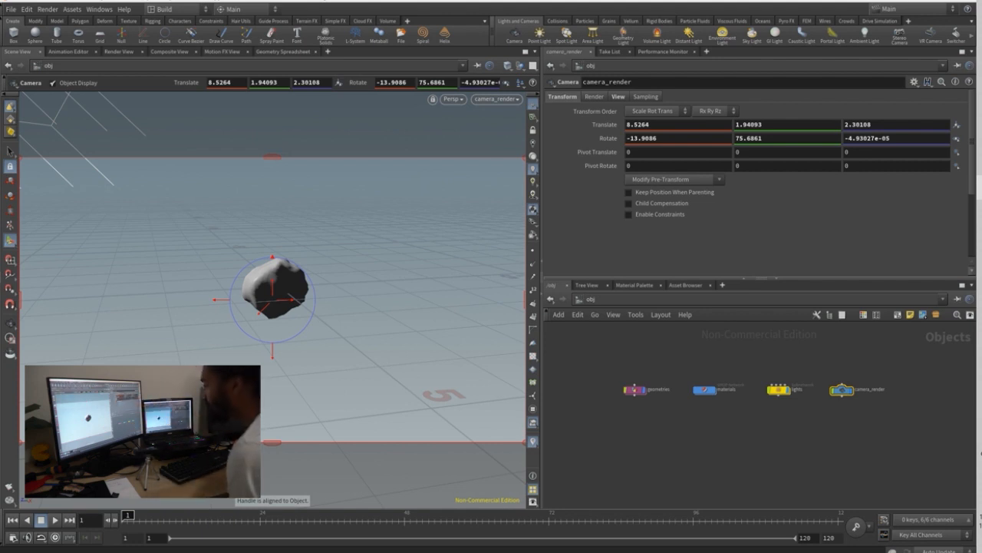
click(591, 300)
click(606, 357)
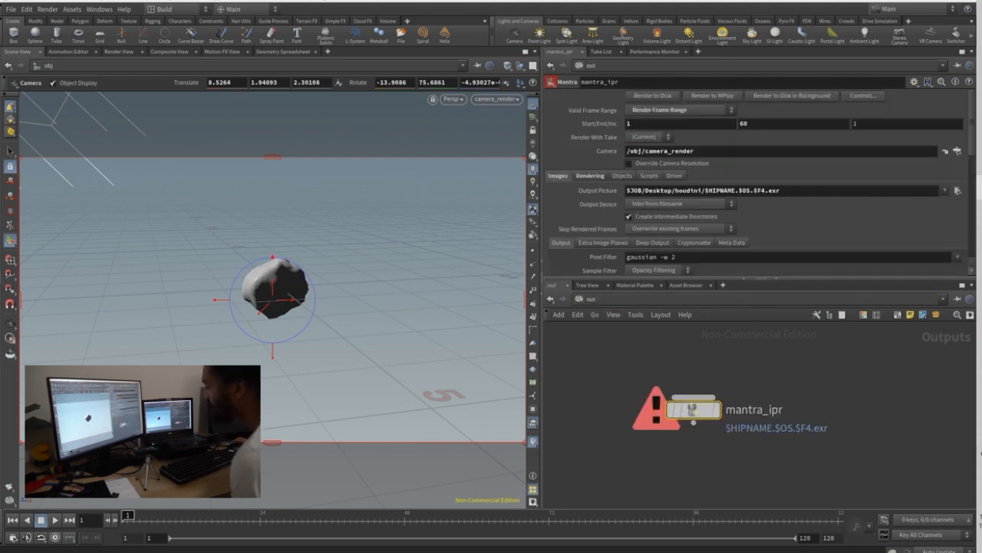
scroll(758, 184, down, 1)
scroll(758, 184, up, 1)
click(590, 175)
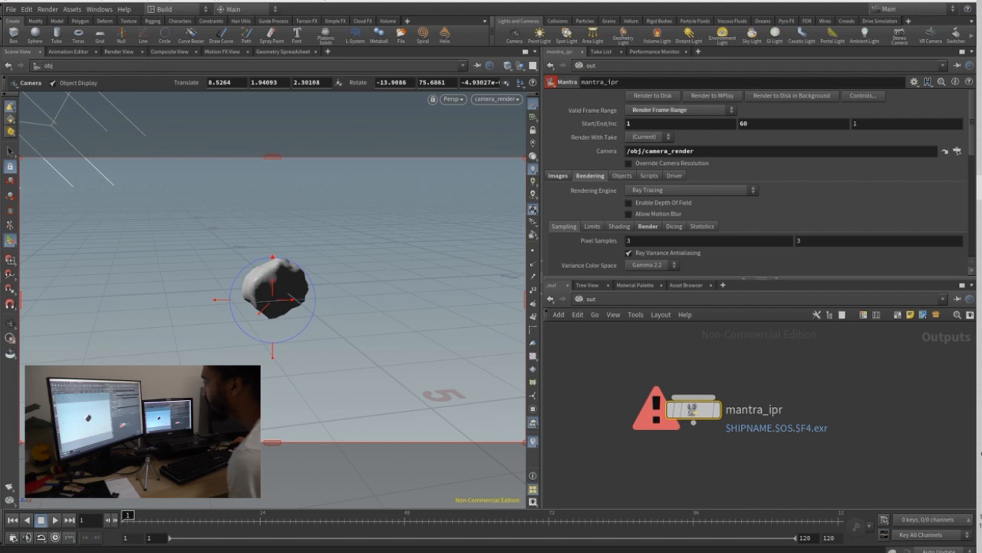
click(558, 175)
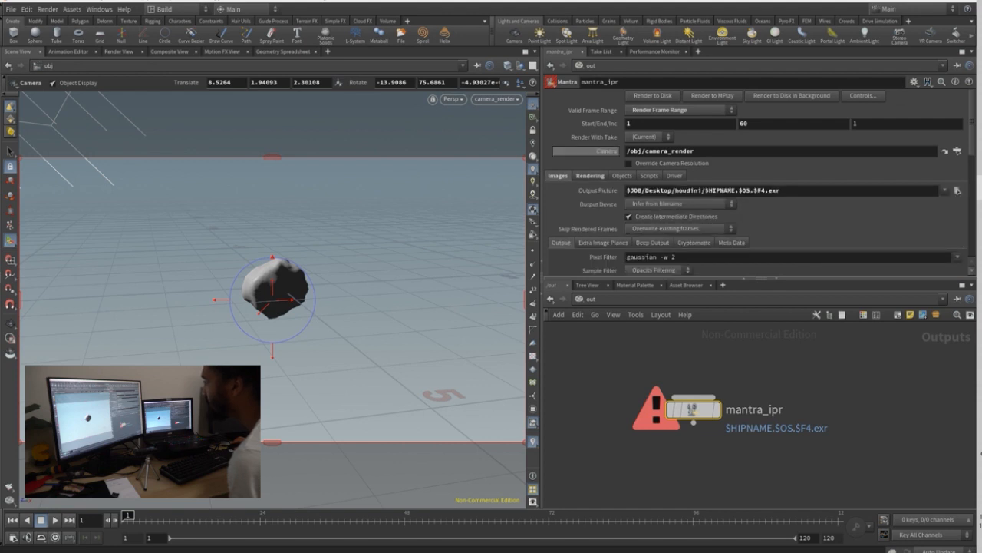
scroll(758, 184, down, 2)
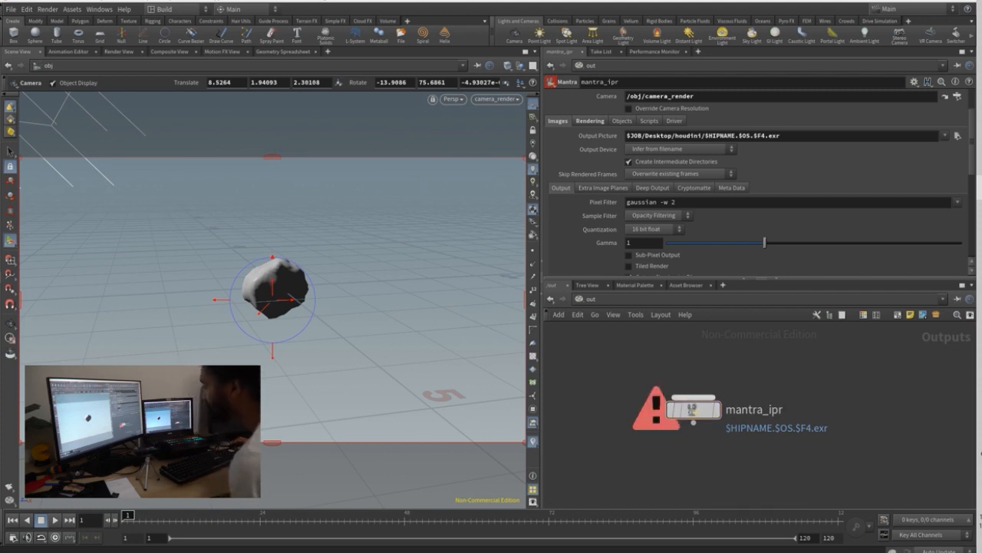
- Go back to the obj network, enter the geometries node and check the options available for the mountain node's noise Offset
click(591, 299)
click(610, 347)
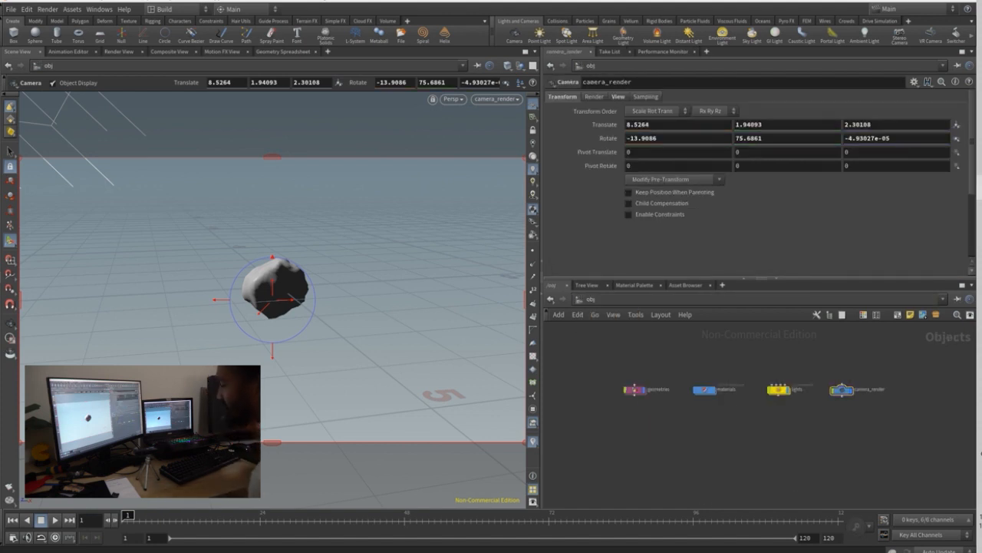
double_click(634, 389)
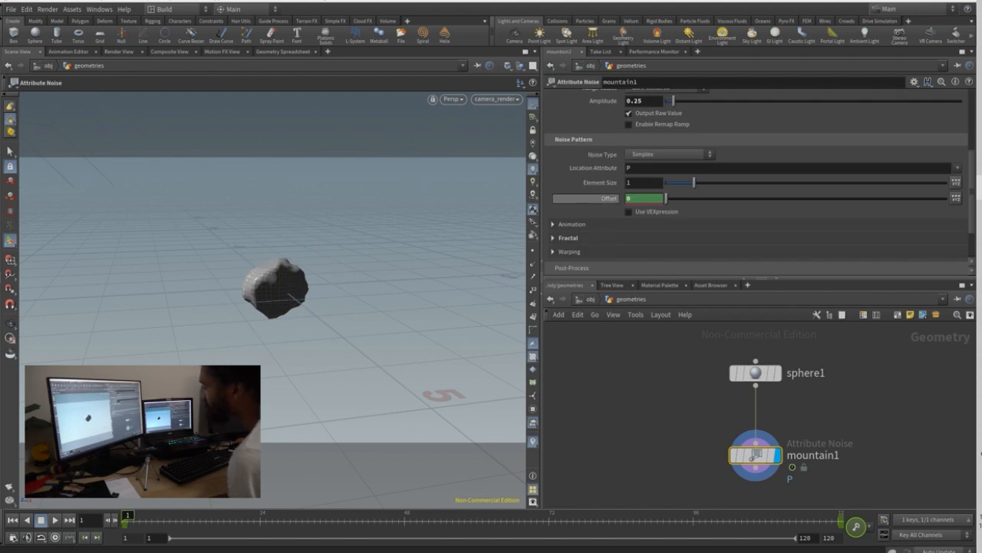
right_click(610, 199)
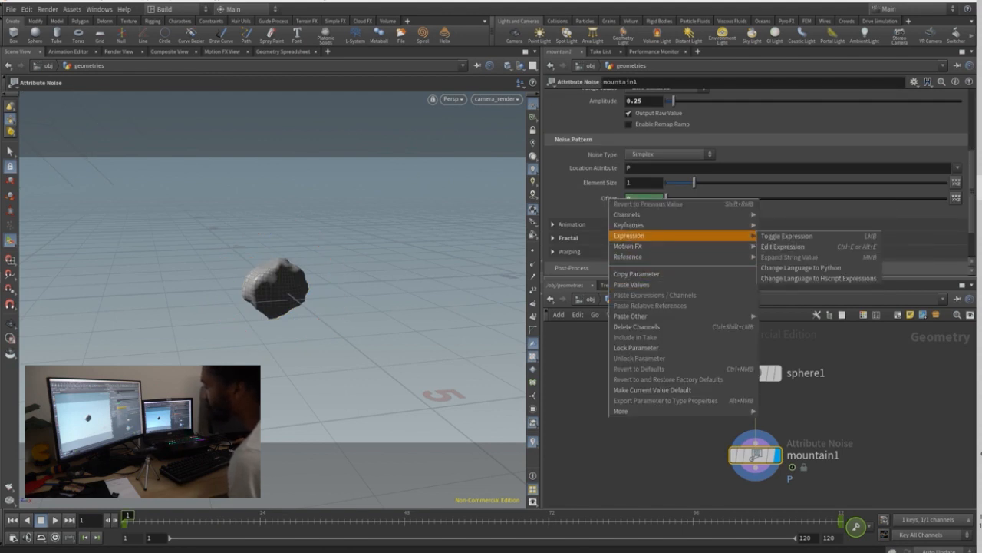
key(Escape)
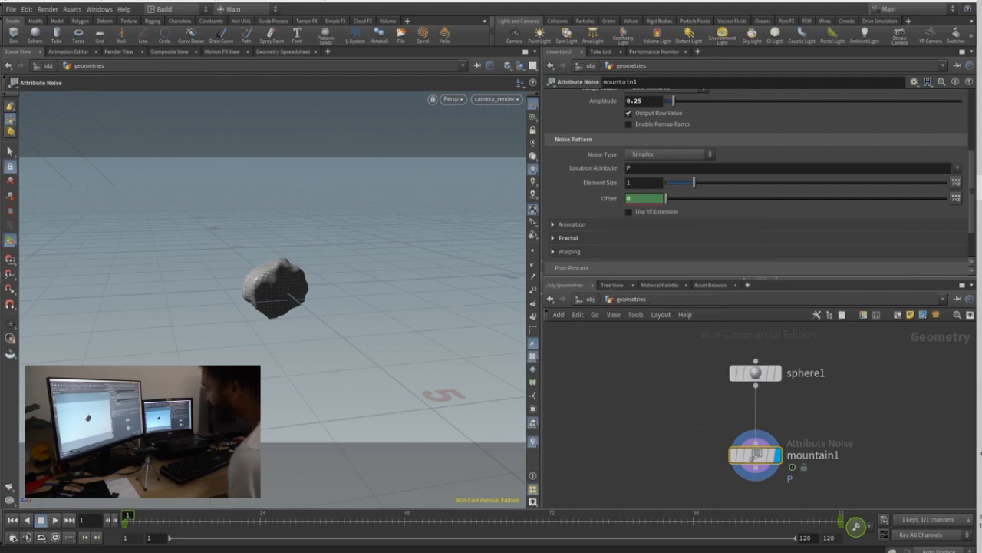
key(u)
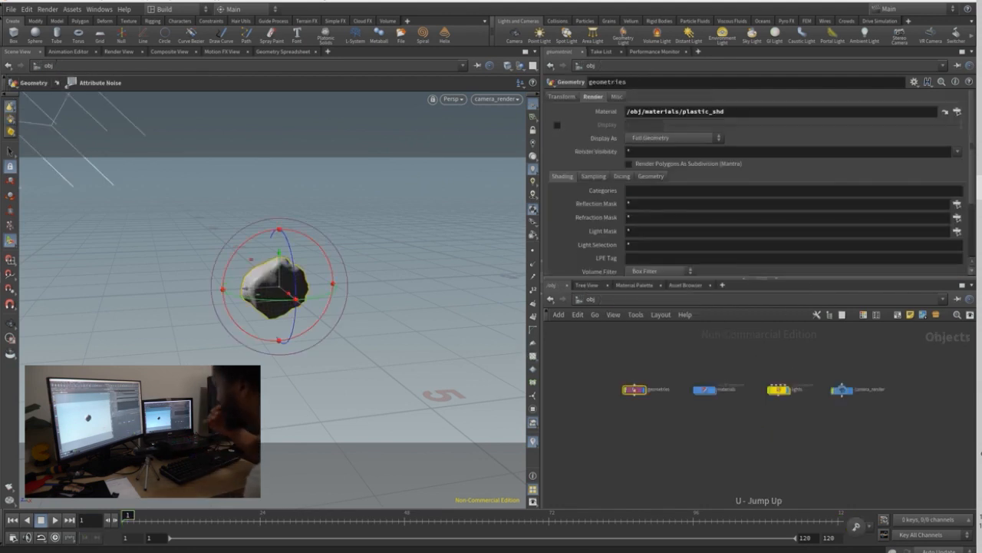
key(i)
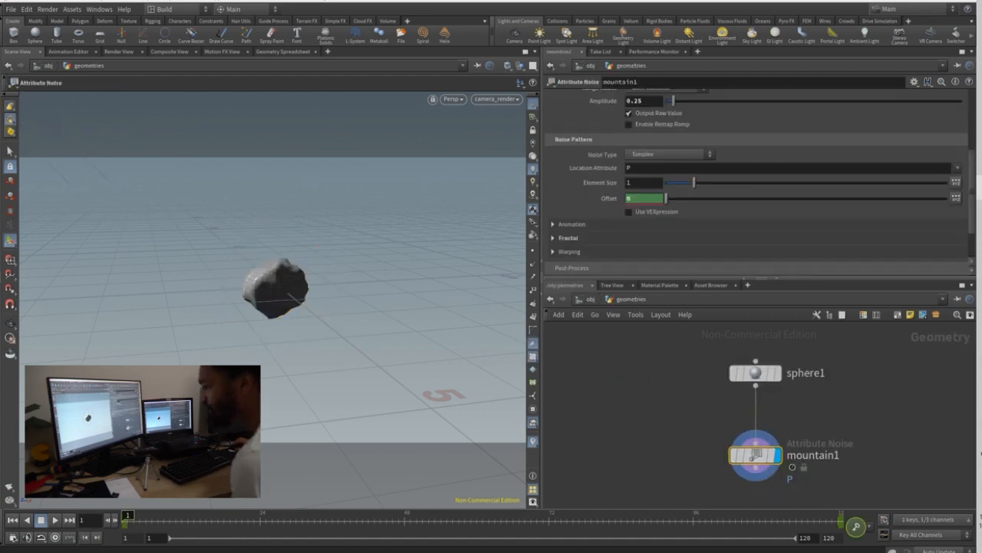
- Reshape the mountain Offset curve in the Animation Editor with a gentle start and a steep rise into the last key, and return to obj
click(68, 51)
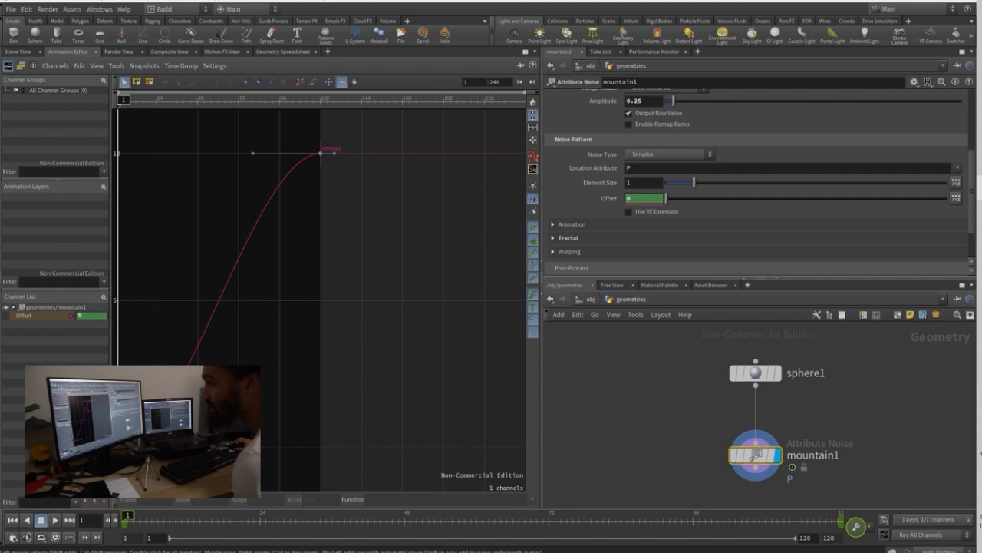
drag(253, 153, 311, 250)
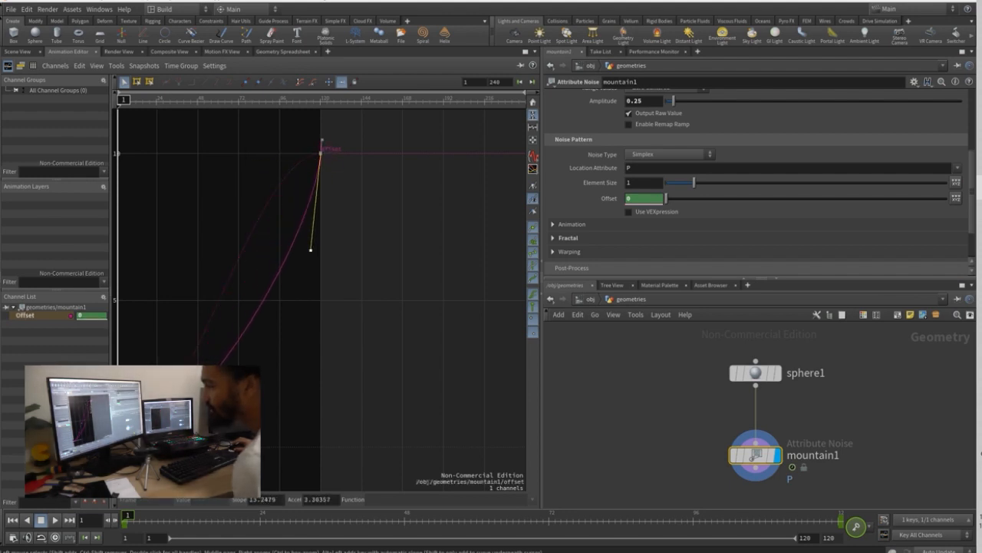
drag(173, 395, 281, 432)
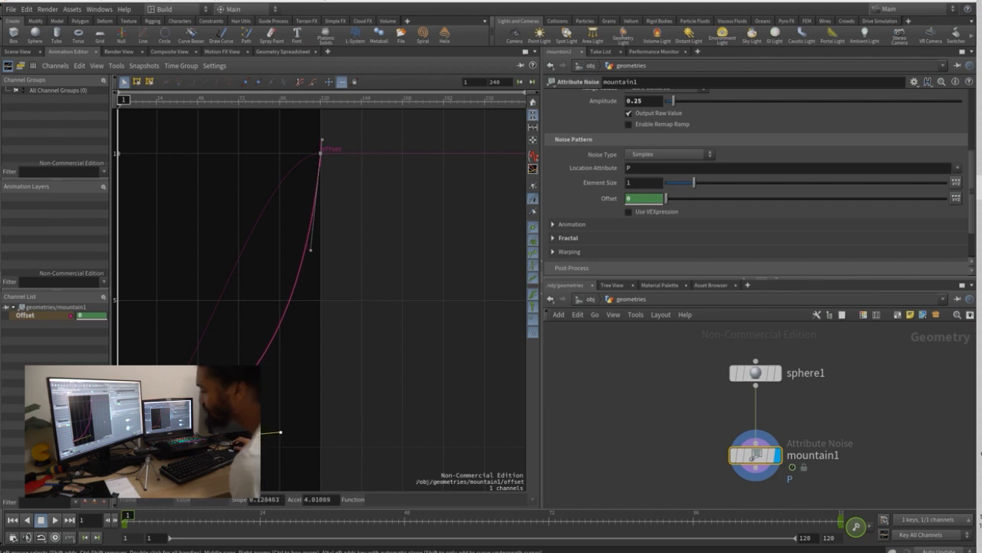
click(667, 414)
key(u)
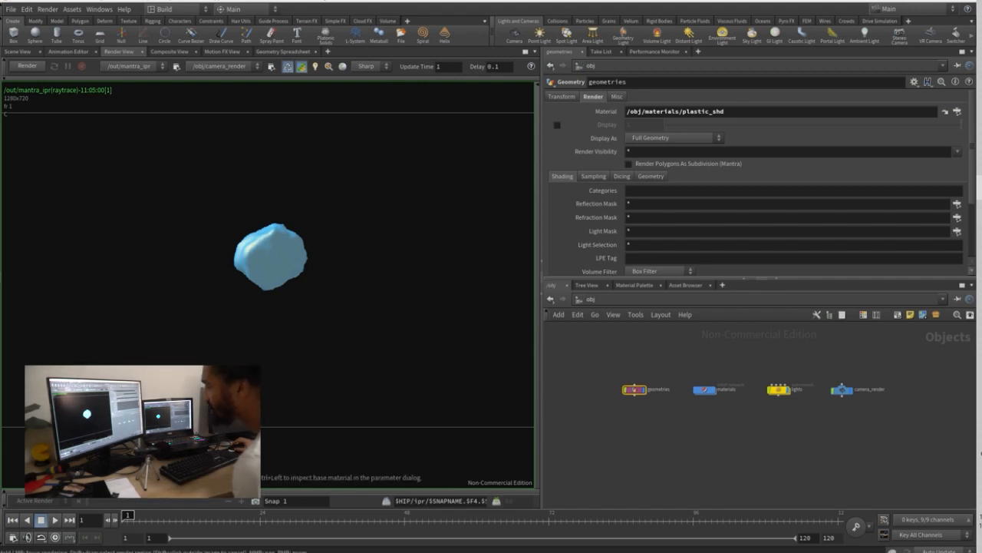
- Try Render Current Frame as the Mantra node's Valid Frame Range in the out network, and restore Render Frame Range
click(590, 299)
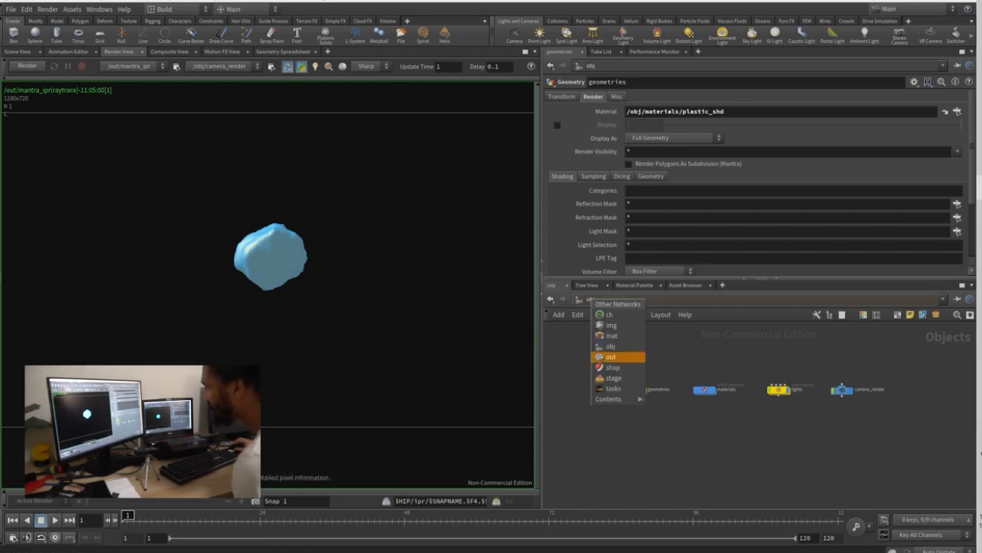
click(611, 357)
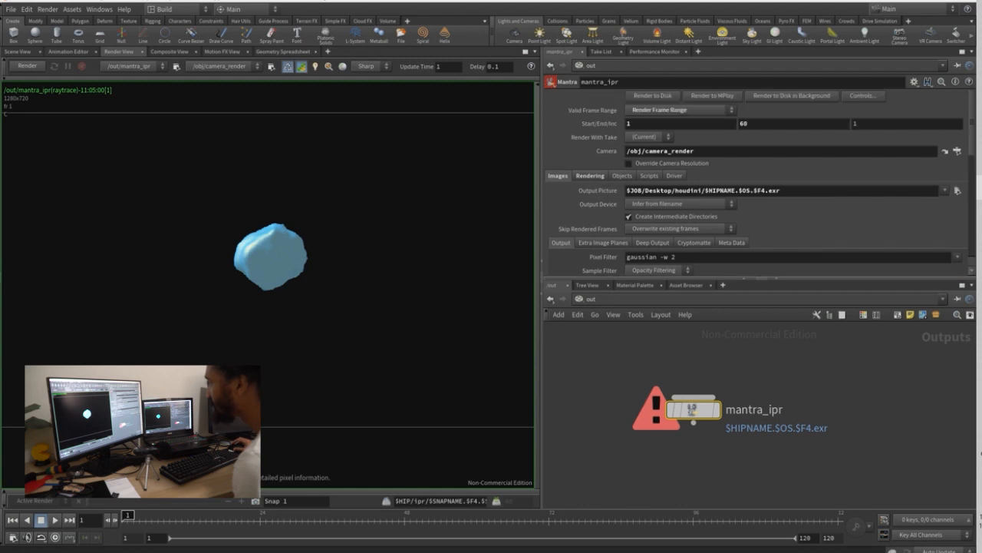
click(679, 110)
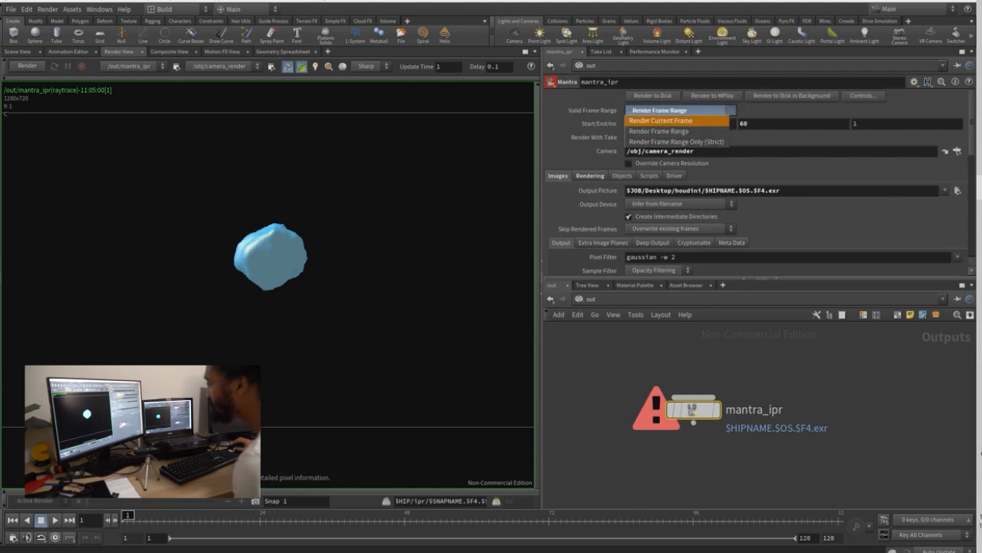
click(667, 115)
click(679, 109)
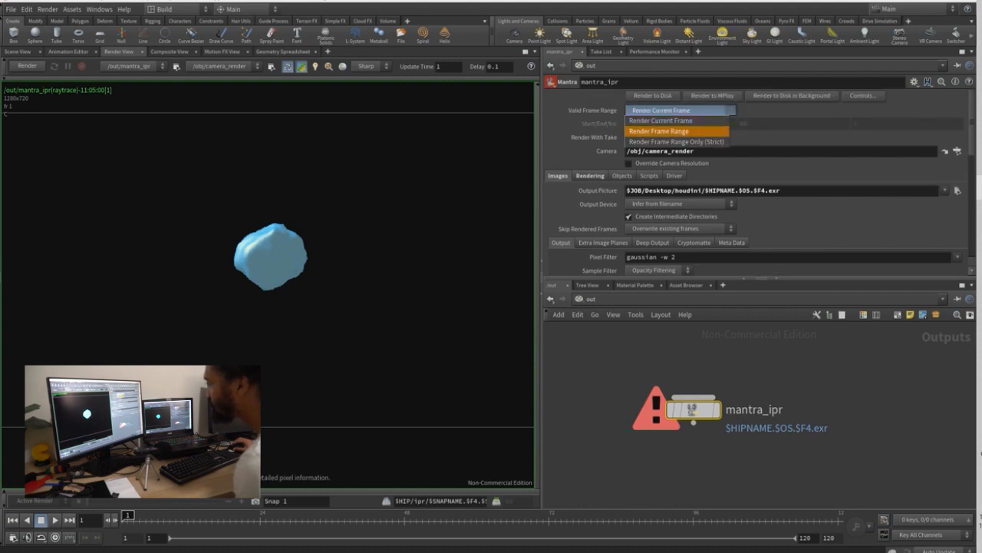
click(668, 120)
click(680, 109)
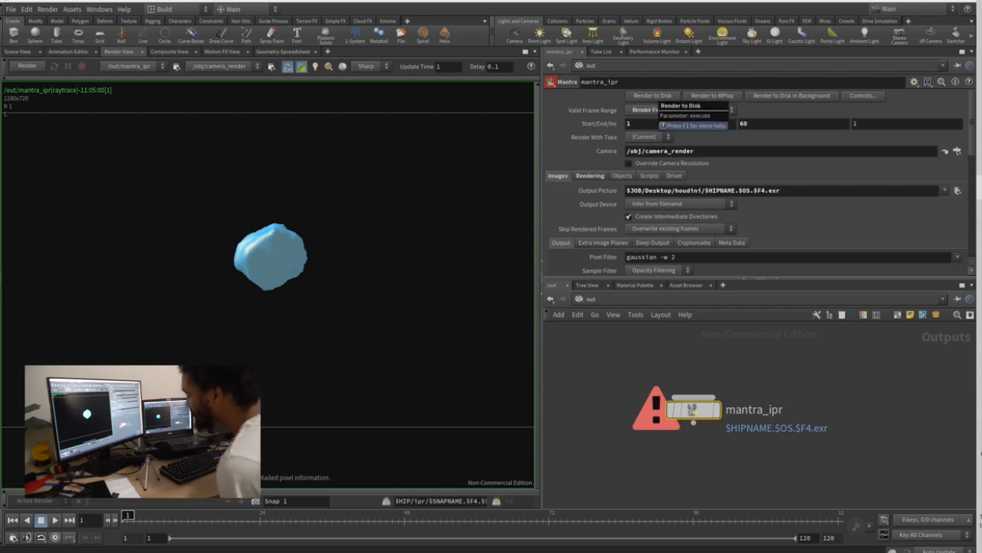
click(668, 121)
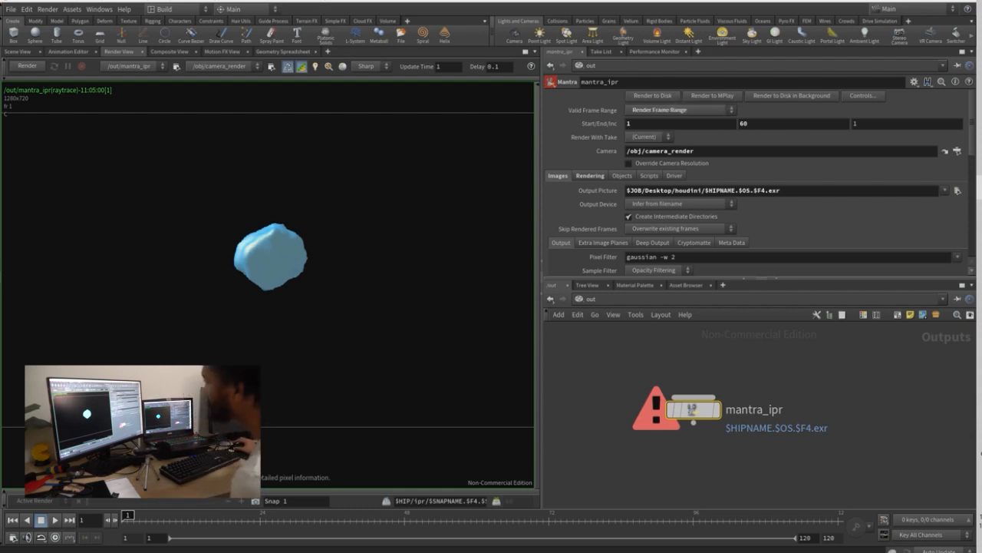